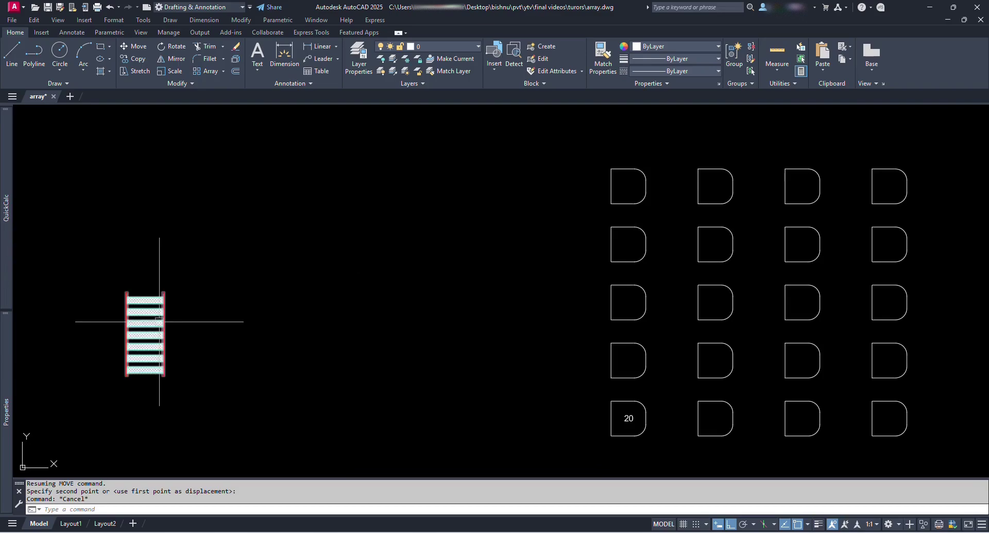
Step: Select the ladder array and try stretching its top grip, then cancel the edit
{"action": "scroll", "coordinate": [438, 335], "scroll_direction": "down", "scroll_amount": 4}
{"action": "middle_click_drag", "start_coordinate": [808, 325], "coordinate": [851, 327]}
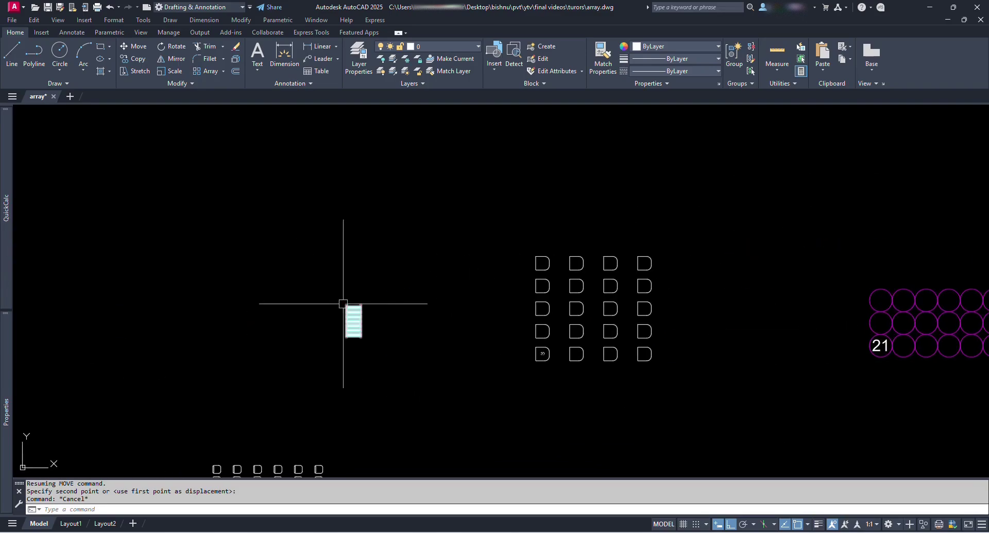
{"action": "scroll", "coordinate": [343, 303], "scroll_direction": "up", "scroll_amount": 5}
{"action": "scroll", "coordinate": [426, 348], "scroll_direction": "down", "scroll_amount": 2}
{"action": "left_click", "coordinate": [419, 380]}
{"action": "left_click", "coordinate": [383, 287]}
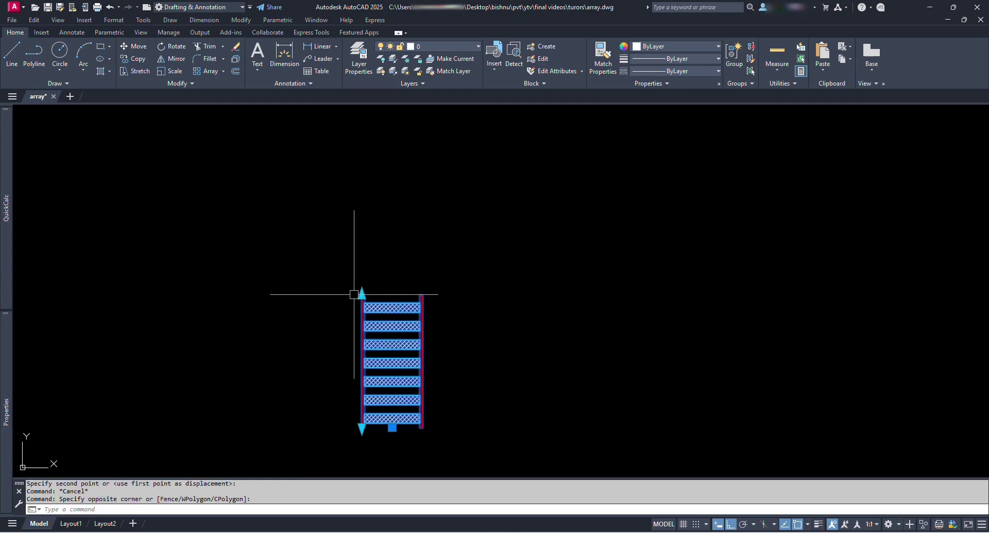
{"action": "left_click", "coordinate": [361, 294]}
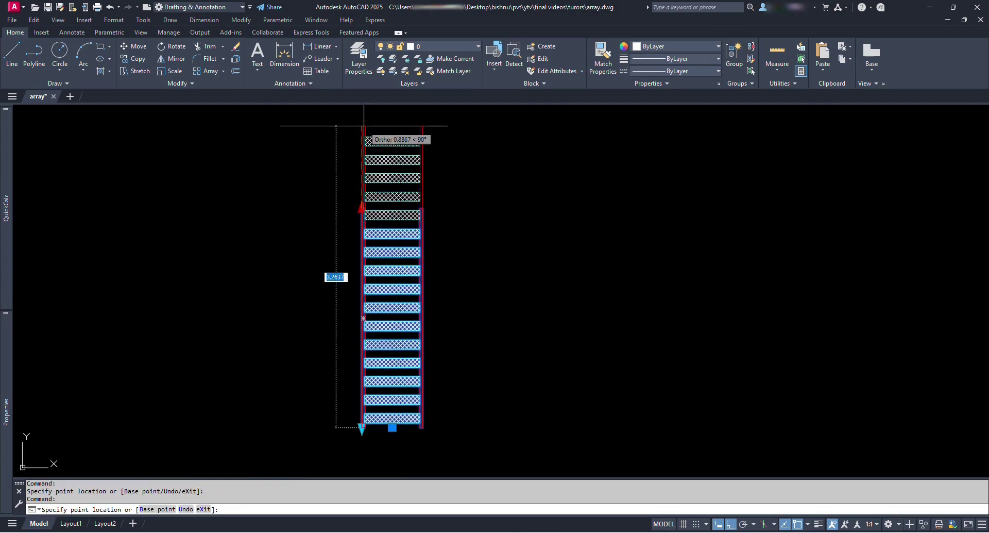
{"action": "left_click", "coordinate": [365, 135]}
{"action": "left_click", "coordinate": [375, 138]}
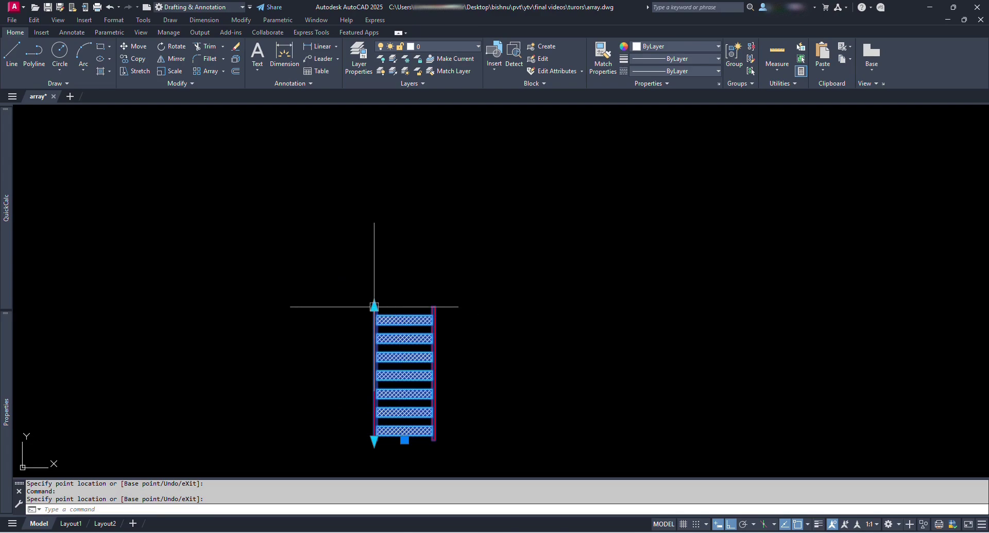
{"action": "key", "text": "Escape"}
Step: Drag the D-shape array's corner grip out to 7 columns by 8 rows
{"action": "scroll", "coordinate": [696, 305], "scroll_direction": "down", "scroll_amount": 2}
{"action": "middle_click_drag", "start_coordinate": [696, 305], "coordinate": [320, 304]}
{"action": "scroll", "coordinate": [476, 308], "scroll_direction": "up", "scroll_amount": 2}
{"action": "left_click", "coordinate": [476, 308]}
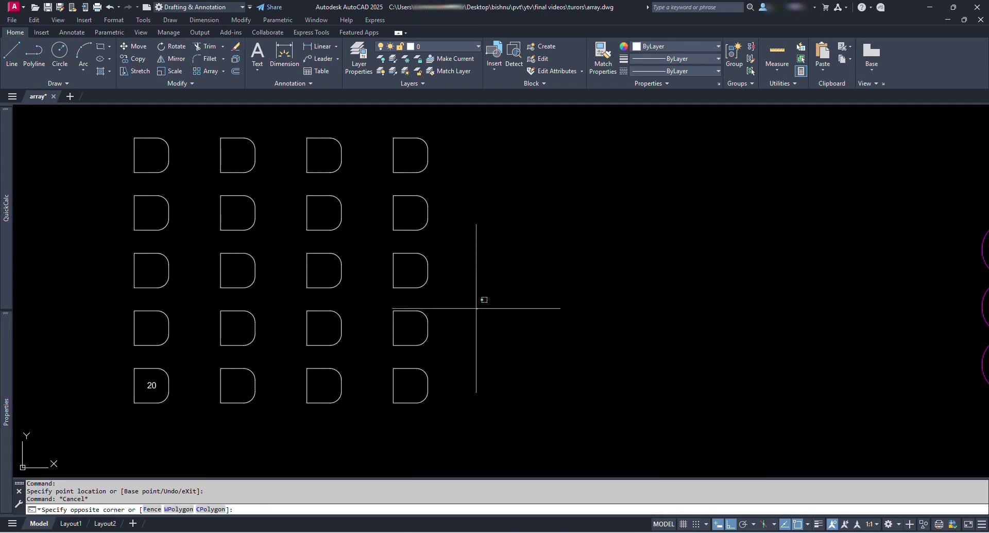
{"action": "left_click", "coordinate": [409, 237]}
{"action": "left_click", "coordinate": [480, 128]}
{"action": "left_click", "coordinate": [527, 138]}
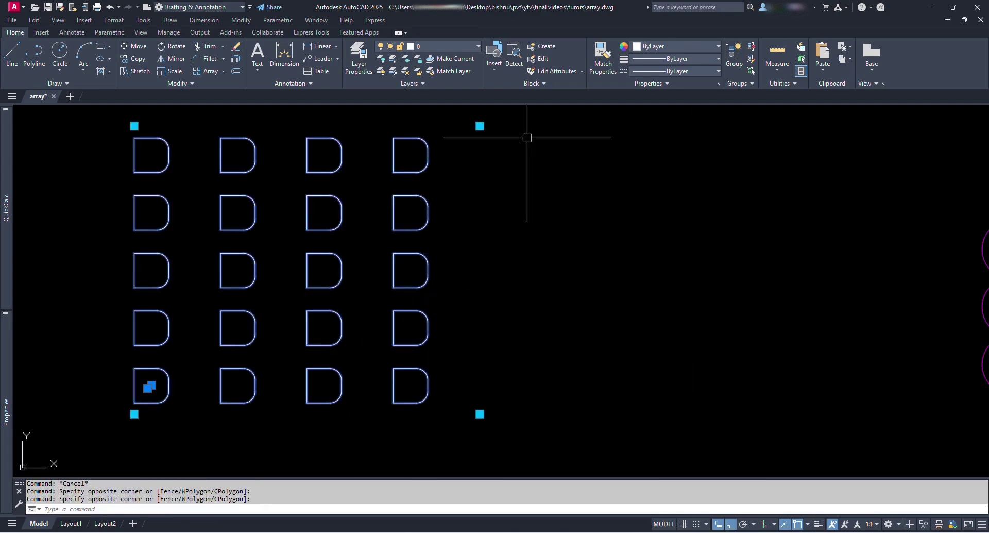
{"action": "left_click", "coordinate": [480, 125]}
{"action": "scroll", "coordinate": [782, 170], "scroll_direction": "down", "scroll_amount": 2}
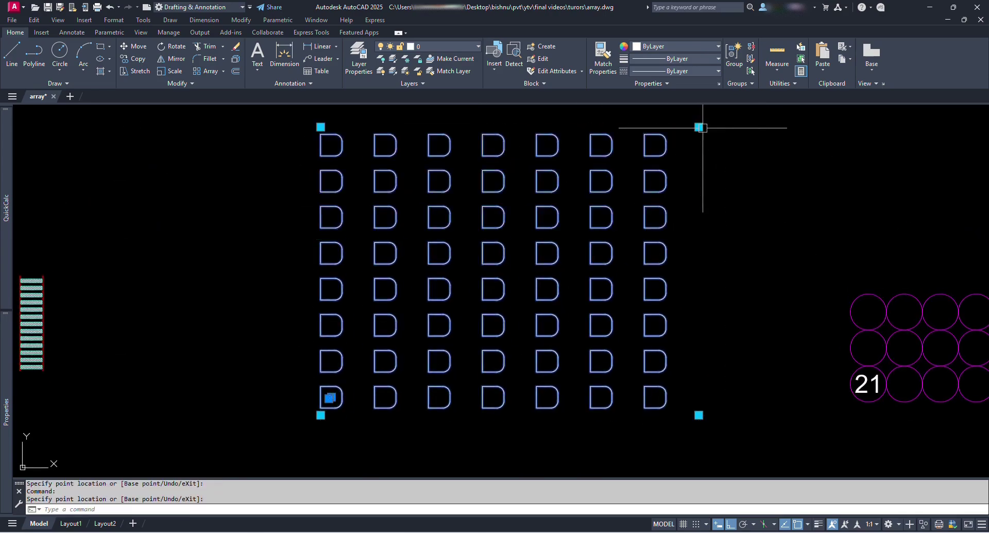
{"action": "left_click", "coordinate": [697, 125]}
{"action": "key", "text": "Escape"}
{"action": "scroll", "coordinate": [367, 412], "scroll_direction": "up", "scroll_amount": 3}
Step: Run REGEN so the D array's count label updates to 56
{"action": "type", "text": "rege"}
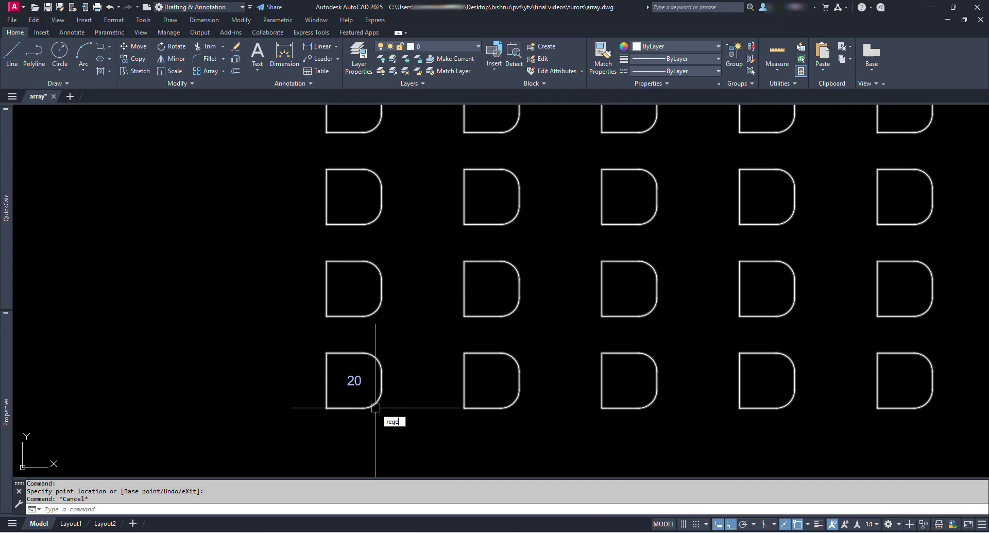
{"action": "type", "text": "n"}
{"action": "key", "text": "Return"}
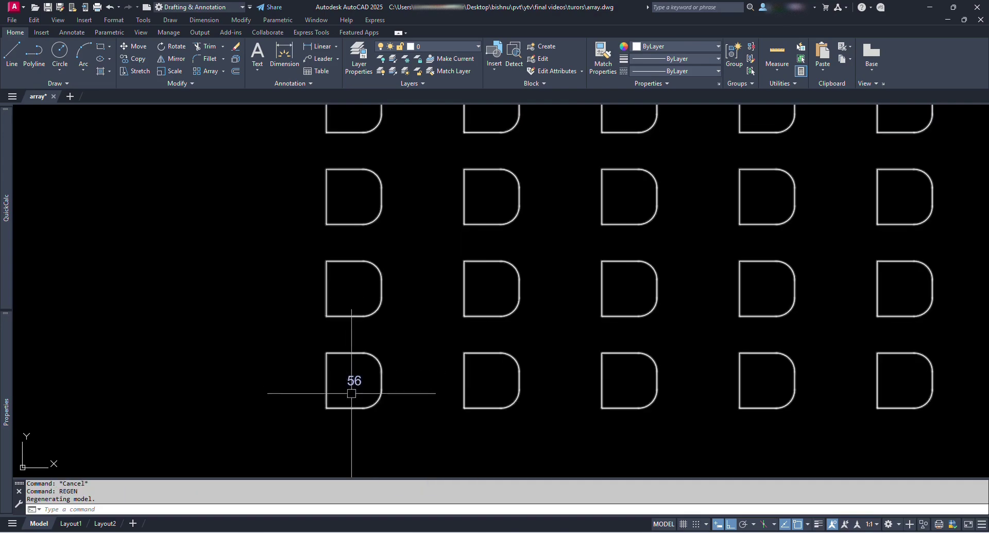
{"action": "scroll", "coordinate": [353, 391], "scroll_direction": "down", "scroll_amount": 6}
{"action": "scroll", "coordinate": [550, 372], "scroll_direction": "up", "scroll_amount": 3}
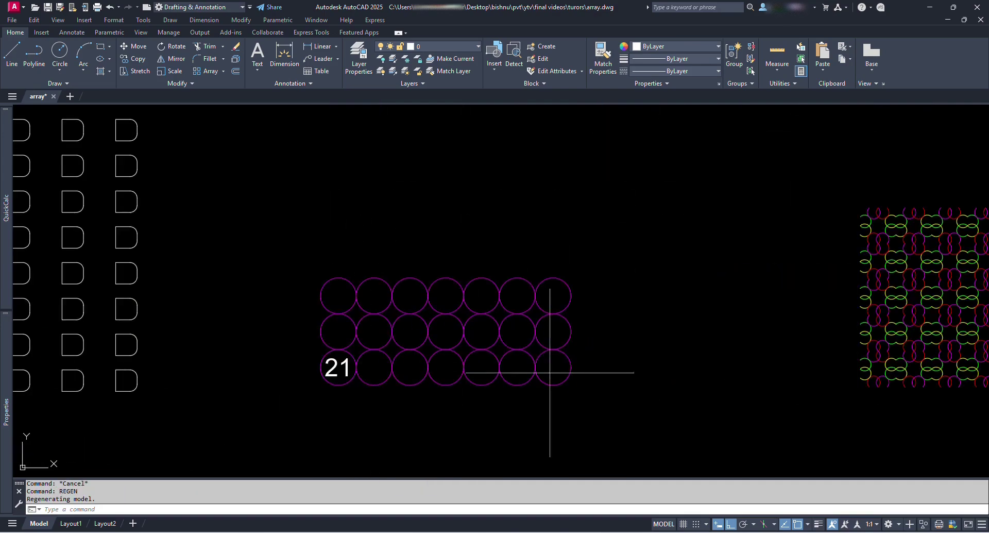
Step: Stretch the circle array to 10 columns by 6 rows and regenerate so it reads 60
{"action": "left_click", "coordinate": [549, 372]}
{"action": "left_click", "coordinate": [515, 276]}
{"action": "left_click", "coordinate": [571, 277]}
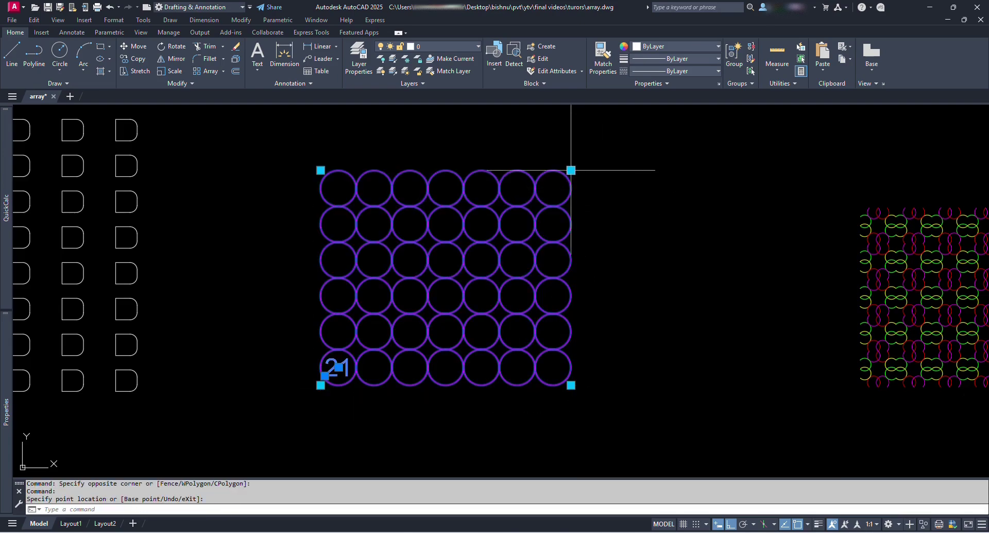
{"action": "left_click", "coordinate": [675, 170]}
{"action": "key", "text": "Escape"}
{"action": "type", "text": "re"}
{"action": "key", "text": "Return"}
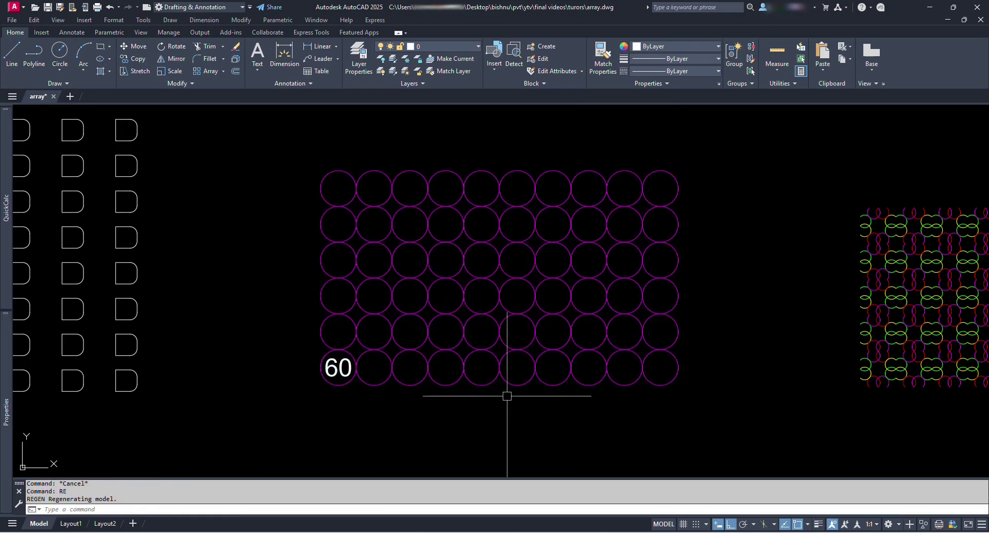
Step: Shrink the pattern array by grip to 2 rows and 4 columns
{"action": "middle_click_drag", "start_coordinate": [884, 304], "coordinate": [376, 303]}
{"action": "scroll", "coordinate": [593, 263], "scroll_direction": "up", "scroll_amount": 2}
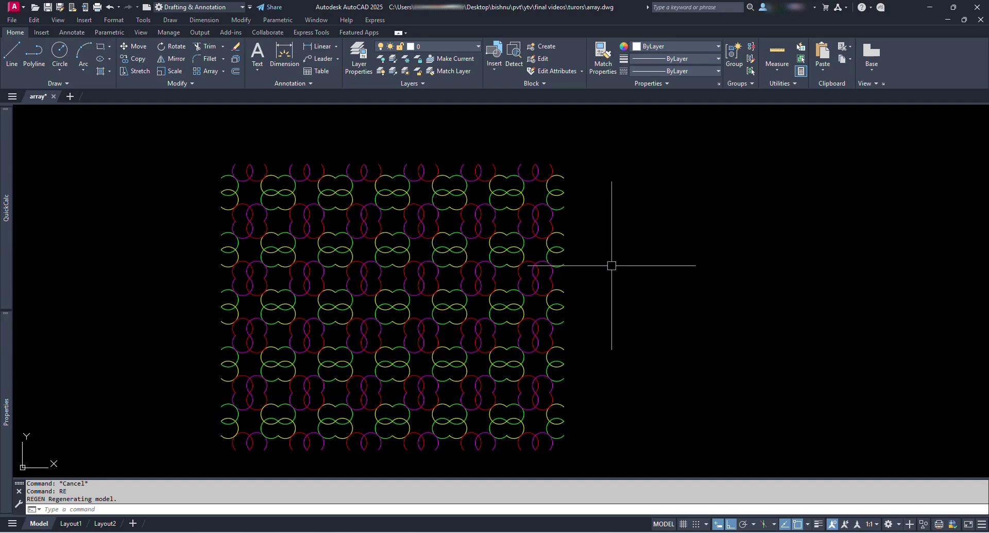
{"action": "scroll", "coordinate": [609, 265], "scroll_direction": "down", "scroll_amount": 2}
{"action": "left_click", "coordinate": [616, 287]}
{"action": "left_click", "coordinate": [537, 239]}
{"action": "left_click", "coordinate": [578, 202]}
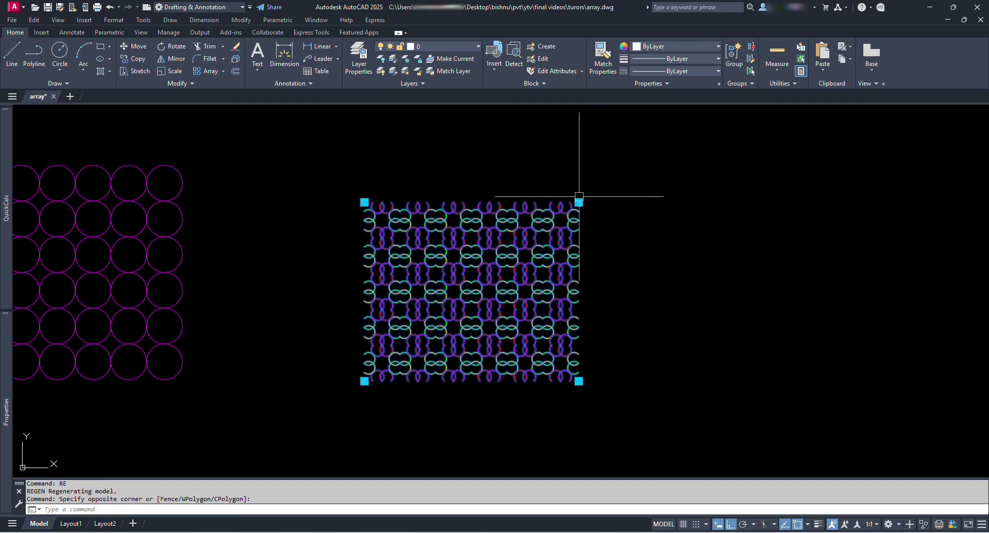
{"action": "left_click", "coordinate": [580, 304]}
{"action": "left_click", "coordinate": [579, 307]}
{"action": "left_click", "coordinate": [497, 296]}
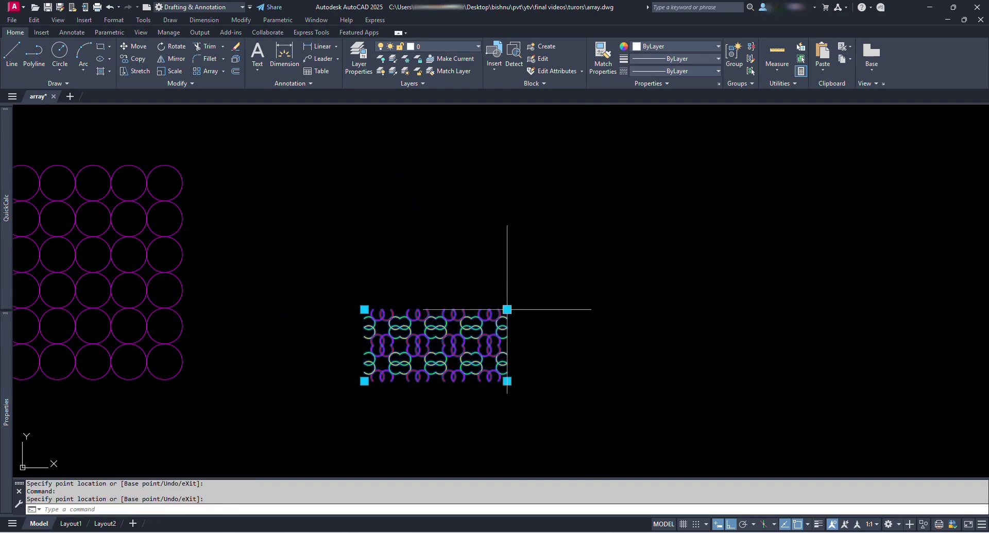
Step: Enlarge the pattern array to 6 rows by 10 columns, then undo the grip edits
{"action": "left_click", "coordinate": [507, 309]}
{"action": "left_click", "coordinate": [513, 172]}
{"action": "left_click", "coordinate": [508, 165]}
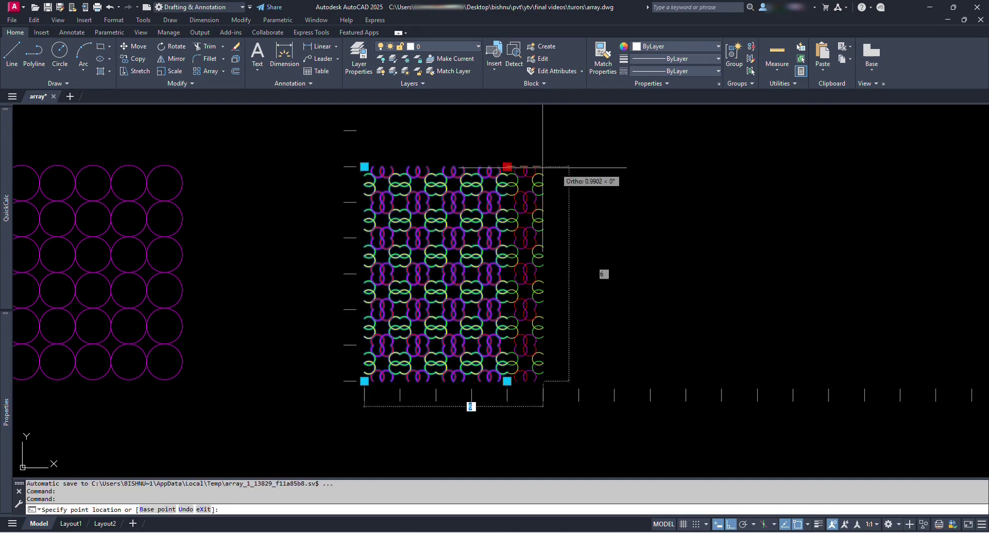
{"action": "left_click", "coordinate": [726, 167]}
{"action": "key", "text": "Escape"}
{"action": "mouse_move", "coordinate": [718, 180]}
{"action": "middle_mouse_down"}
{"action": "mouse_move", "coordinate": [706, 261]}
{"action": "mouse_move", "coordinate": [446, 254]}
{"action": "mouse_move", "coordinate": [513, 253]}
{"action": "middle_mouse_up"}
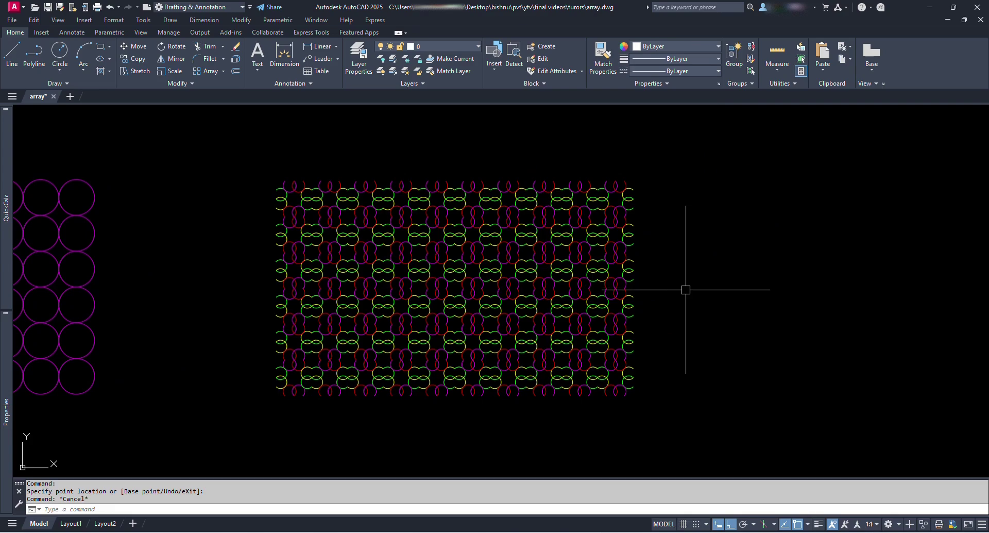
{"action": "key", "text": "ctrl+z"}
{"action": "key", "text": "ctrl+z"}
{"action": "key", "text": "ctrl+z"}
{"action": "key", "text": "ctrl+z"}
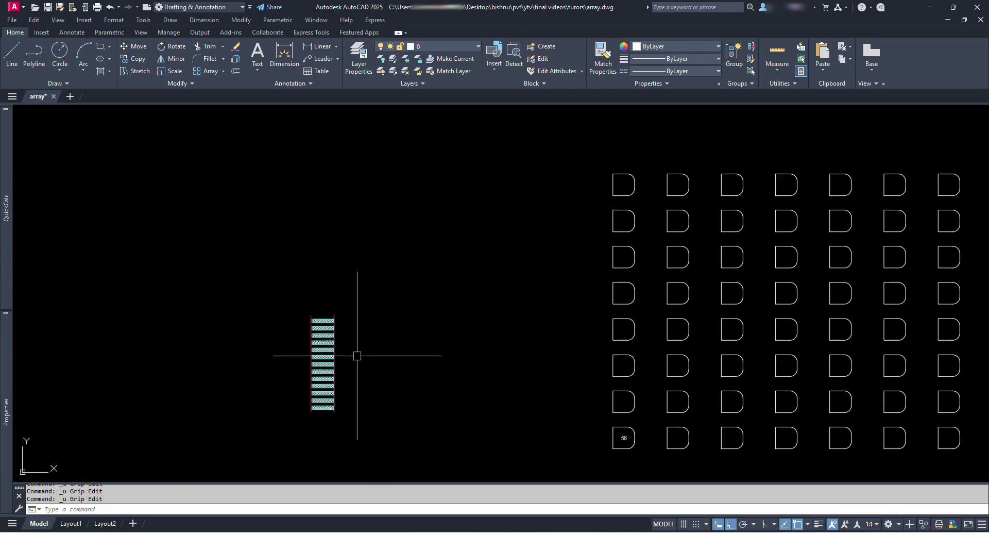
Step: Select the ladder array and grab its top grip, then cancel the edit
{"action": "scroll", "coordinate": [357, 355], "scroll_direction": "up", "scroll_amount": 2}
{"action": "left_click", "coordinate": [261, 404]}
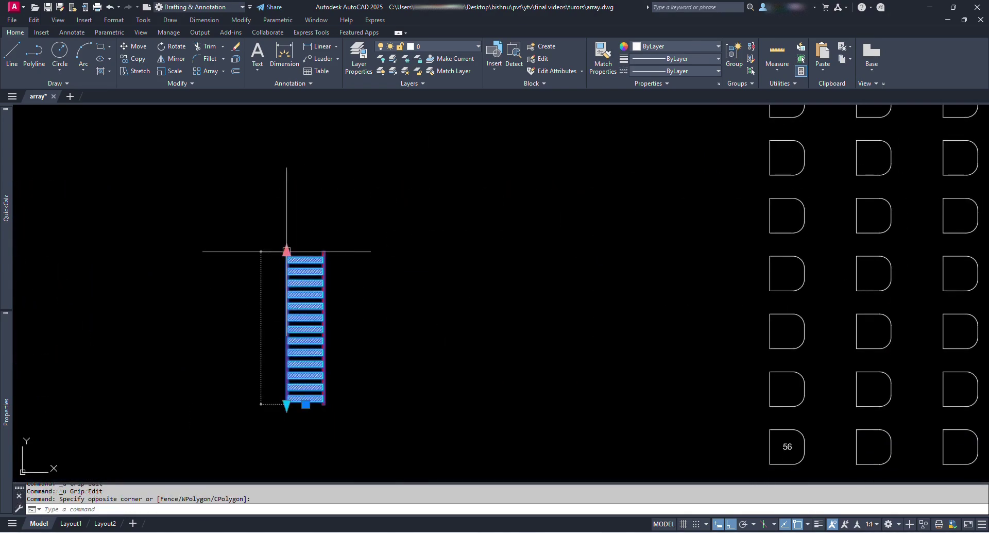
{"action": "left_click", "coordinate": [286, 252]}
{"action": "left_click", "coordinate": [287, 251]}
{"action": "left_click", "coordinate": [286, 135]}
{"action": "left_click", "coordinate": [287, 135]}
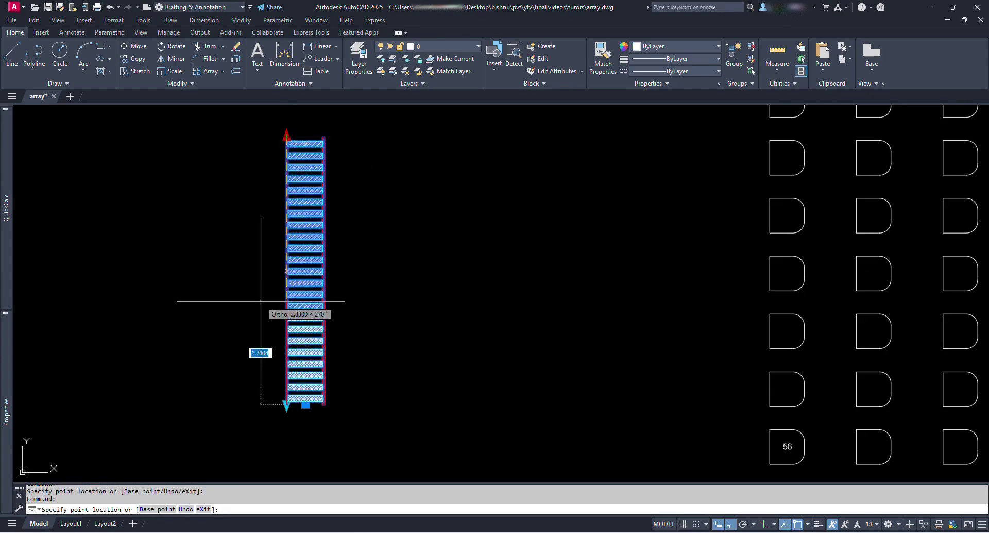
{"action": "key", "text": "Escape"}
Step: Drag the D array's corner grip left to leave 5 columns by 8 rows
{"action": "scroll", "coordinate": [258, 267], "scroll_direction": "down", "scroll_amount": 4}
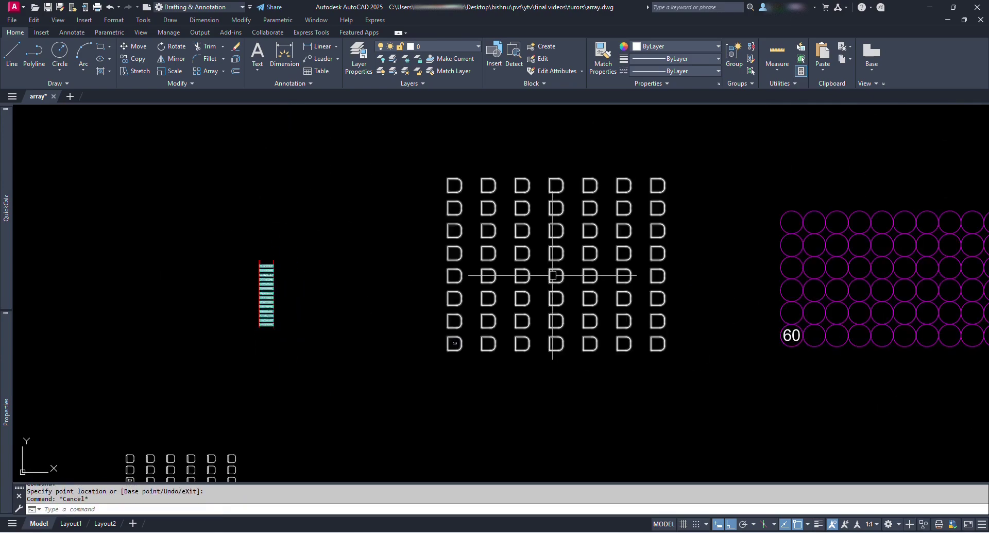
{"action": "middle_click_drag", "start_coordinate": [692, 287], "coordinate": [547, 287]}
{"action": "left_click", "coordinate": [528, 206]}
{"action": "left_click", "coordinate": [541, 168]}
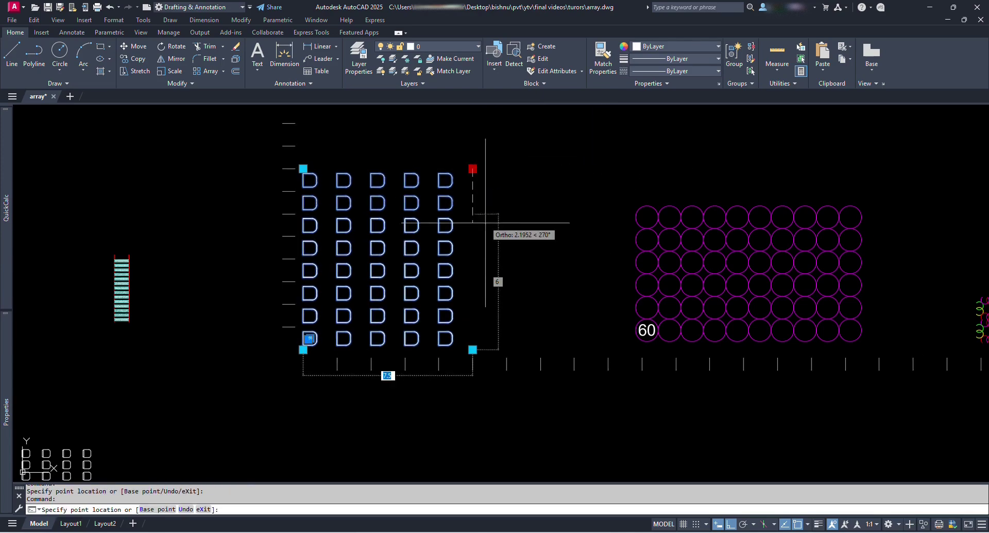
{"action": "left_click", "coordinate": [472, 247]}
{"action": "key", "text": "Escape"}
Step: Select the coloured pattern array and grab its corner grip, then cancel the edit
{"action": "scroll", "coordinate": [587, 237], "scroll_direction": "down", "scroll_amount": 2}
{"action": "middle_click_drag", "start_coordinate": [775, 291], "coordinate": [342, 319]}
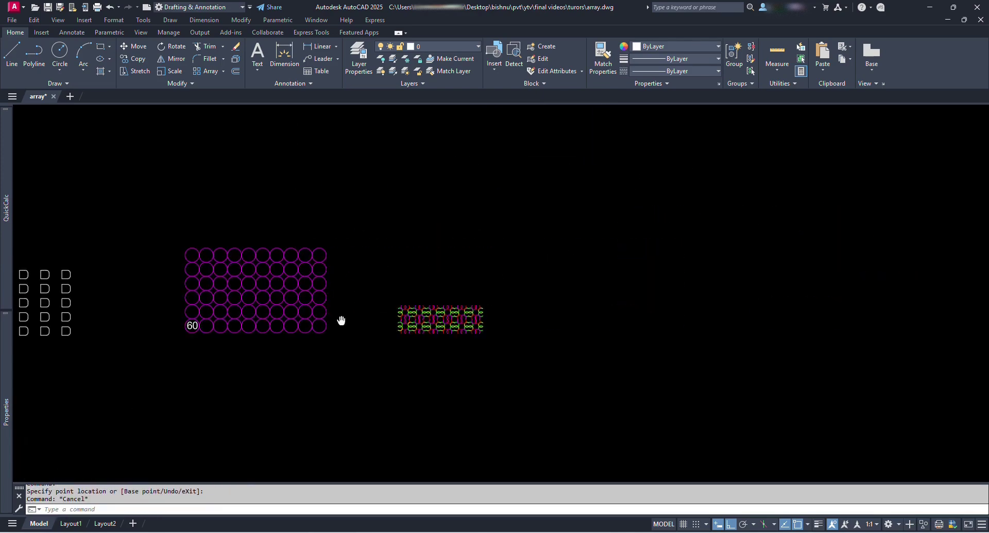
{"action": "scroll", "coordinate": [342, 320], "scroll_direction": "up", "scroll_amount": 2}
{"action": "left_click", "coordinate": [603, 356]}
{"action": "left_click", "coordinate": [513, 301]}
{"action": "left_click", "coordinate": [569, 291]}
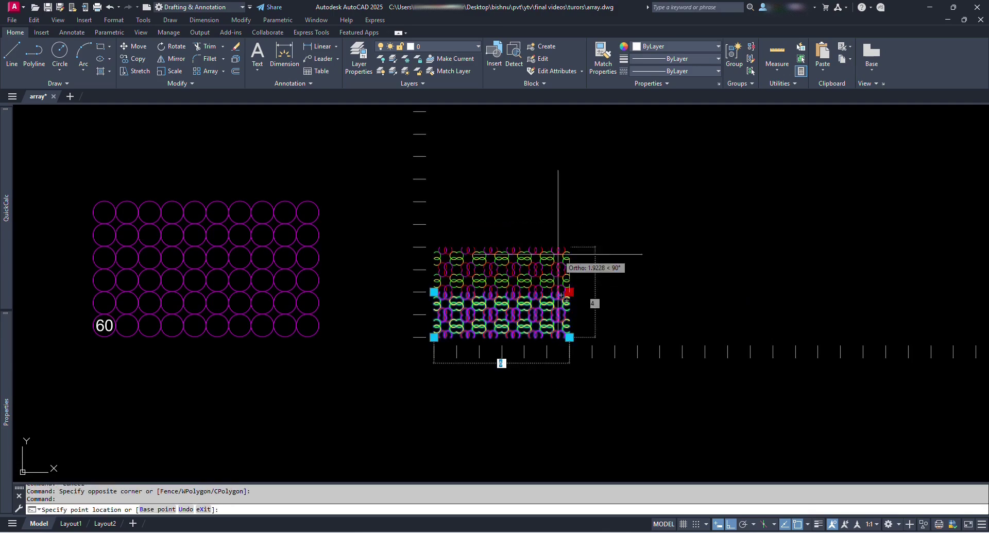
{"action": "key", "text": "Escape"}
{"action": "middle_click_drag", "start_coordinate": [249, 181], "coordinate": [414, 261]}
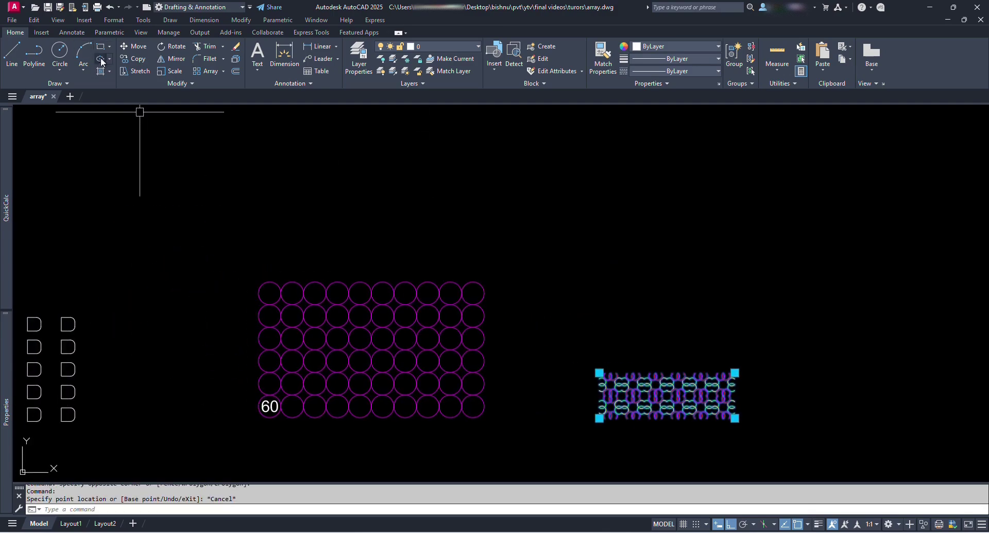
Step: Erase every object in the drawing with a crossing window
{"action": "scroll", "coordinate": [331, 159], "scroll_direction": "down", "scroll_amount": 5}
{"action": "type", "text": "e"}
{"action": "key", "text": "Return"}
{"action": "left_click", "coordinate": [521, 296]}
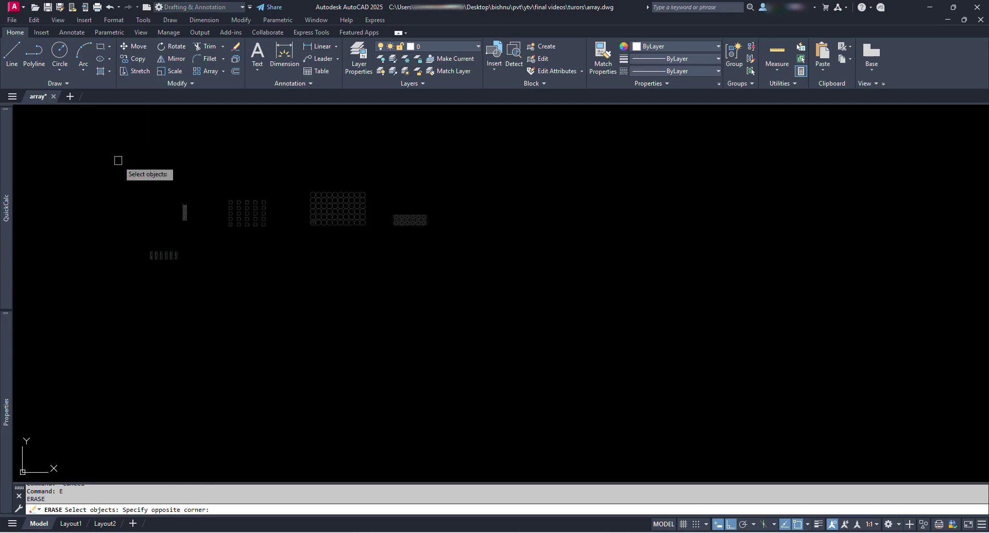
{"action": "left_click", "coordinate": [117, 159]}
Step: Purge all unused items and regenerate the empty drawing
{"action": "type", "text": "pu"}
{"action": "key", "text": "Return"}
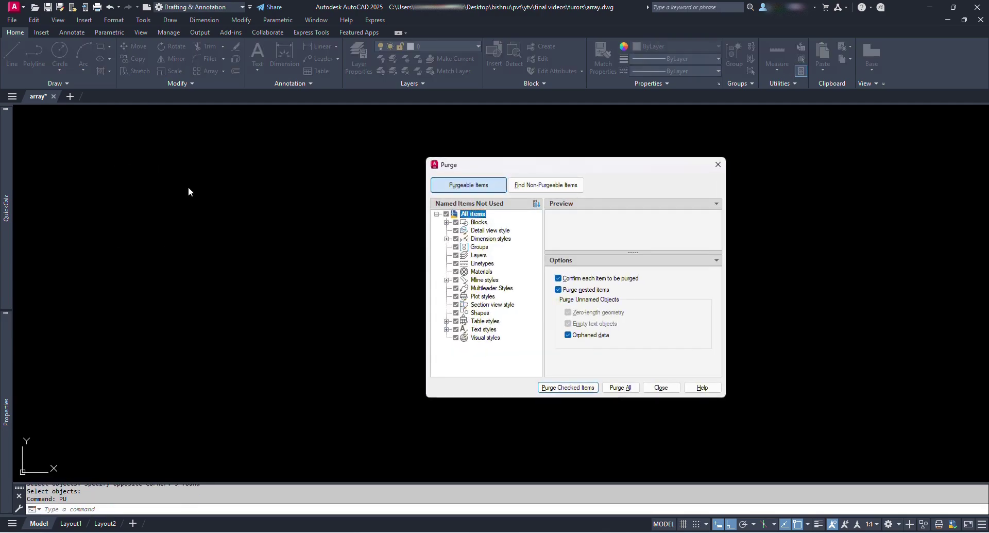
{"action": "left_click", "coordinate": [621, 388]}
{"action": "left_click", "coordinate": [563, 305]}
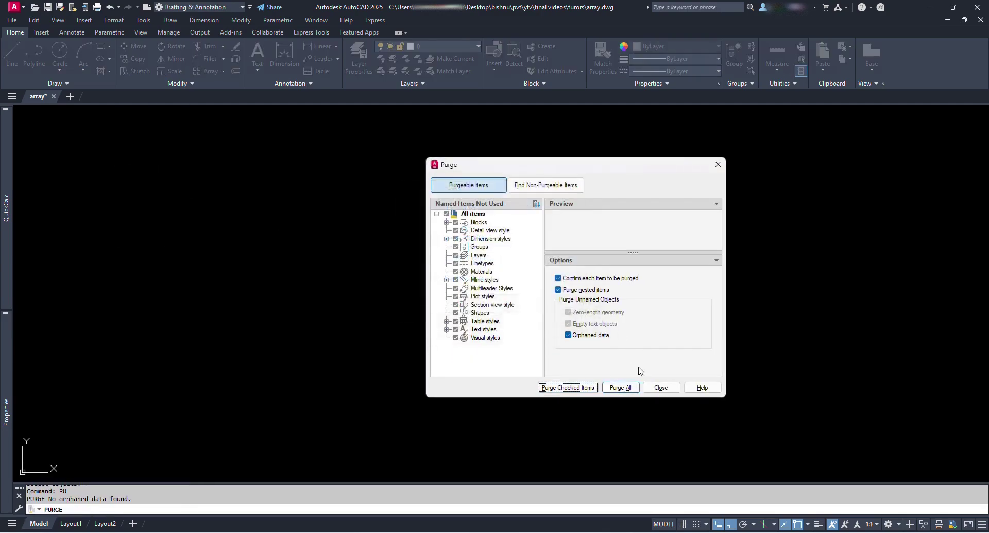
{"action": "left_click", "coordinate": [661, 387]}
{"action": "type", "text": "re"}
{"action": "key", "text": "Return"}
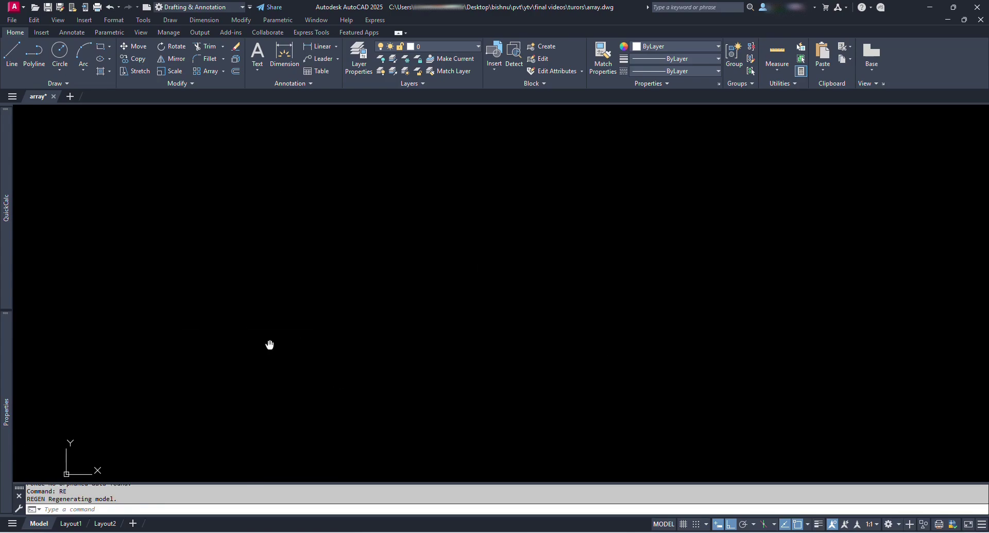
Step: Draw the lower flange as a 0.3 by 0.03 rectangle
{"action": "type", "text": "rerec"}
{"action": "key", "text": "Return"}
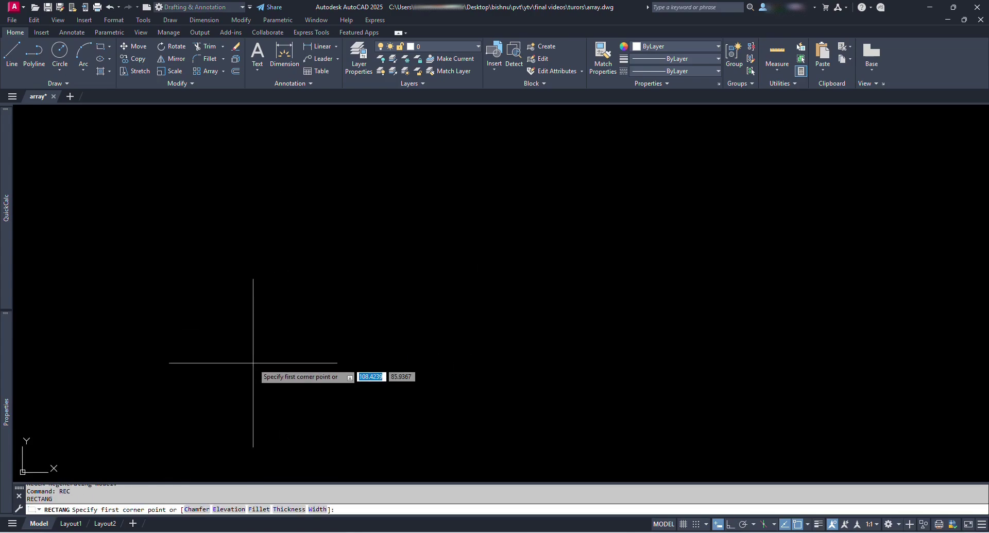
{"action": "left_click", "coordinate": [257, 364]}
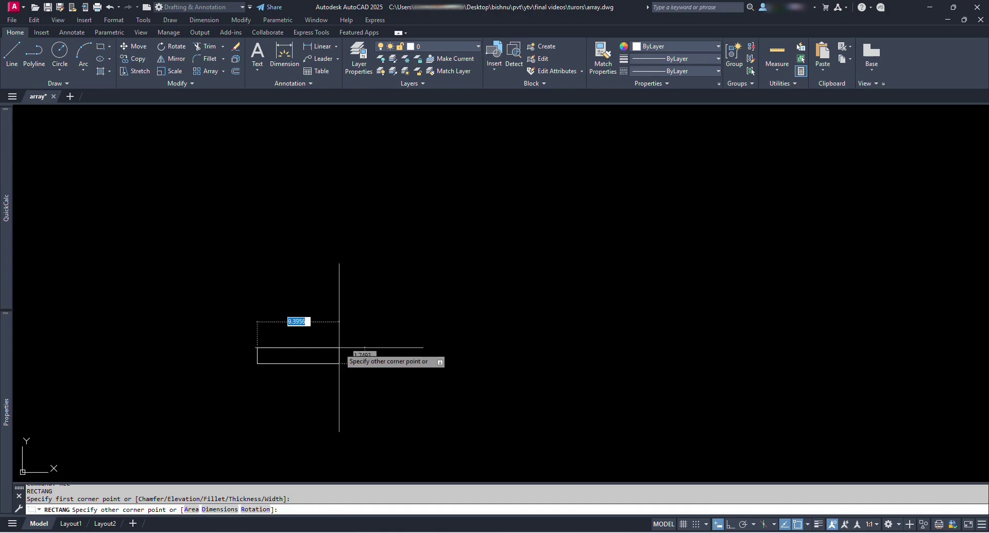
{"action": "type", "text": "0.3"}
{"action": "key", "text": "Tab"}
{"action": "type", "text": "0."}
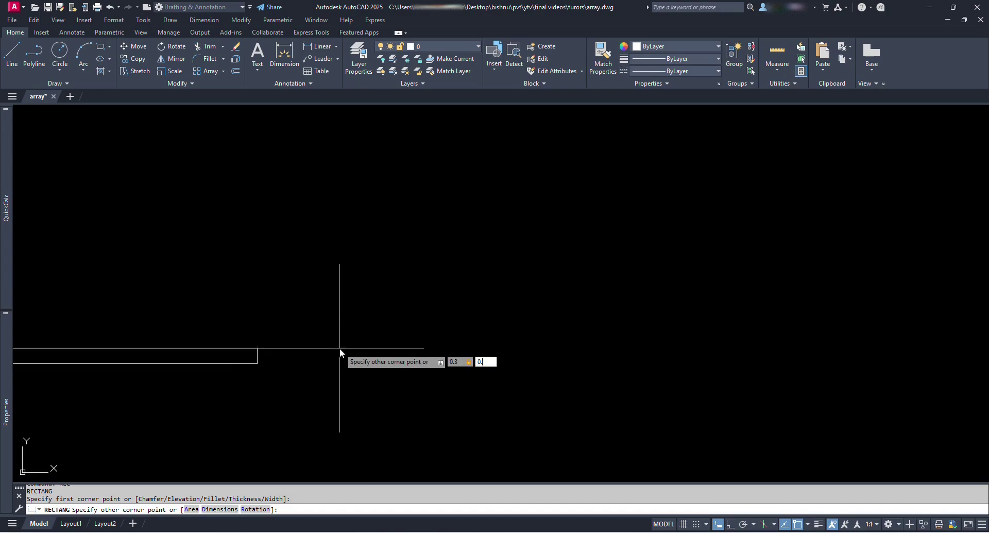
{"action": "key", "text": "Return"}
{"action": "scroll", "coordinate": [338, 417], "scroll_direction": "up", "scroll_amount": 5}
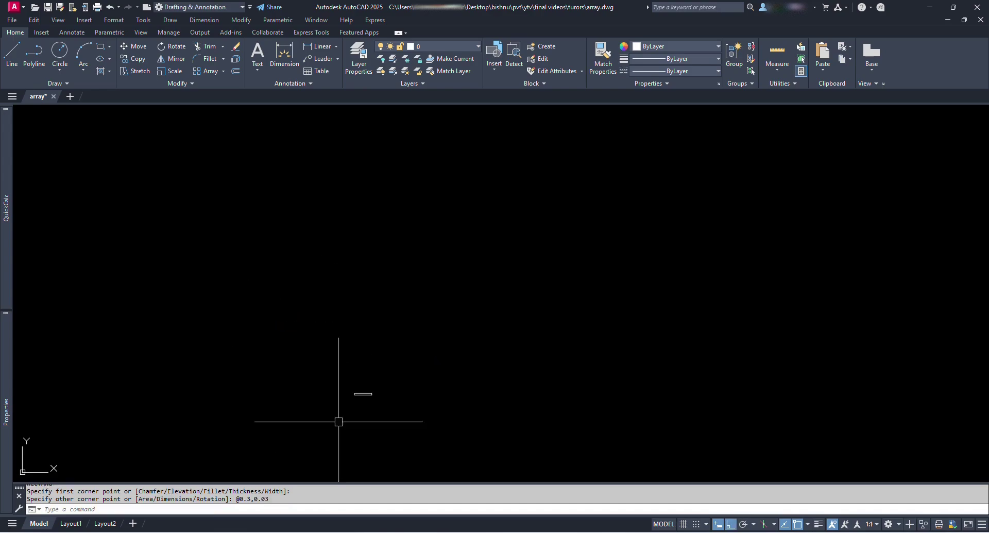
{"action": "middle_click_drag", "start_coordinate": [533, 276], "coordinate": [476, 369]}
Step: Copy the flange rectangle to make the second flange
{"action": "type", "text": "co"}
{"action": "left_click", "coordinate": [475, 370]}
{"action": "left_click", "coordinate": [464, 342]}
{"action": "key", "text": "Return"}
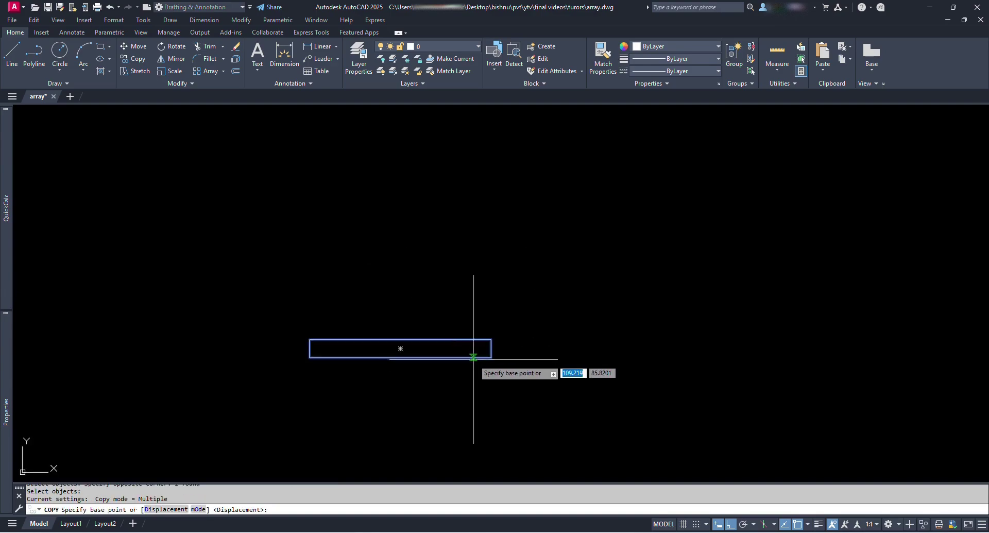
{"action": "left_click", "coordinate": [479, 356]}
{"action": "left_click", "coordinate": [476, 339]}
{"action": "key", "text": "Return"}
Step: Stretch the copied flange up by 0.6
{"action": "type", "text": "s"}
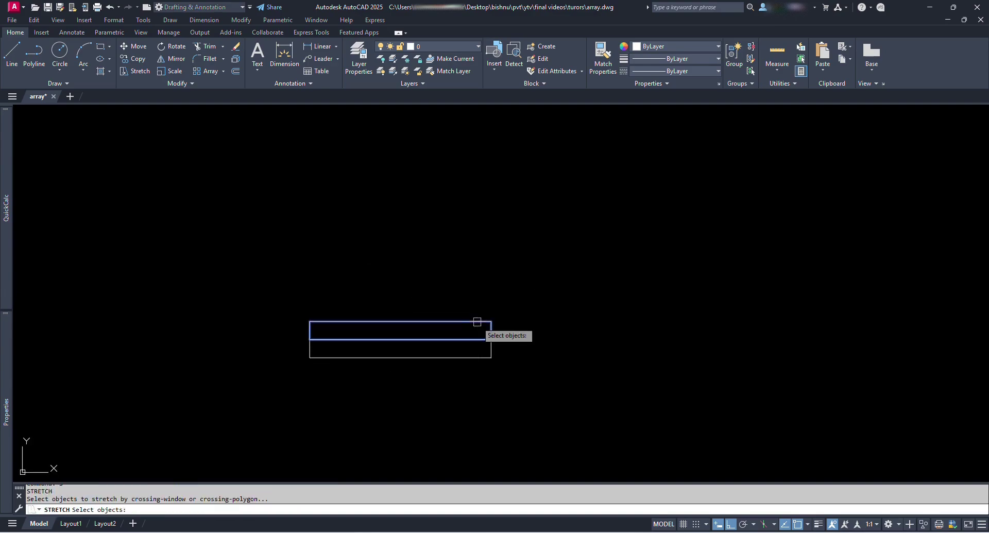
{"action": "left_click", "coordinate": [598, 320]}
{"action": "left_click", "coordinate": [304, 330]}
{"action": "key", "text": "Return"}
{"action": "left_click", "coordinate": [595, 304]}
{"action": "type", "text": ".6"}
{"action": "key", "text": "Return"}
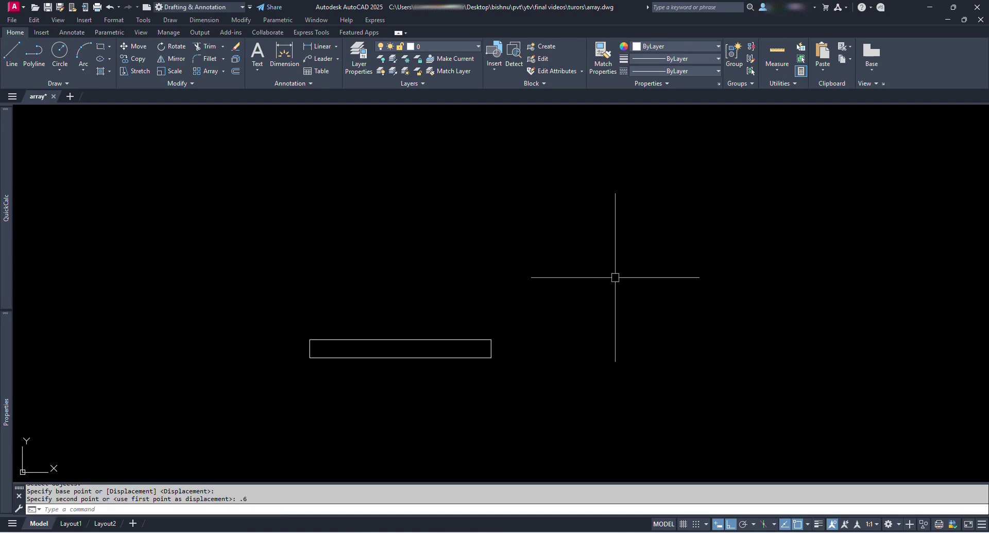
{"action": "scroll", "coordinate": [541, 216], "scroll_direction": "down", "scroll_amount": 2}
{"action": "middle_click_drag", "start_coordinate": [541, 216], "coordinate": [481, 329]}
{"action": "key", "text": "Escape"}
Step: Draw the 0.1 by 0.6 web rectangle from the lower flange's top edge
{"action": "type", "text": "rec"}
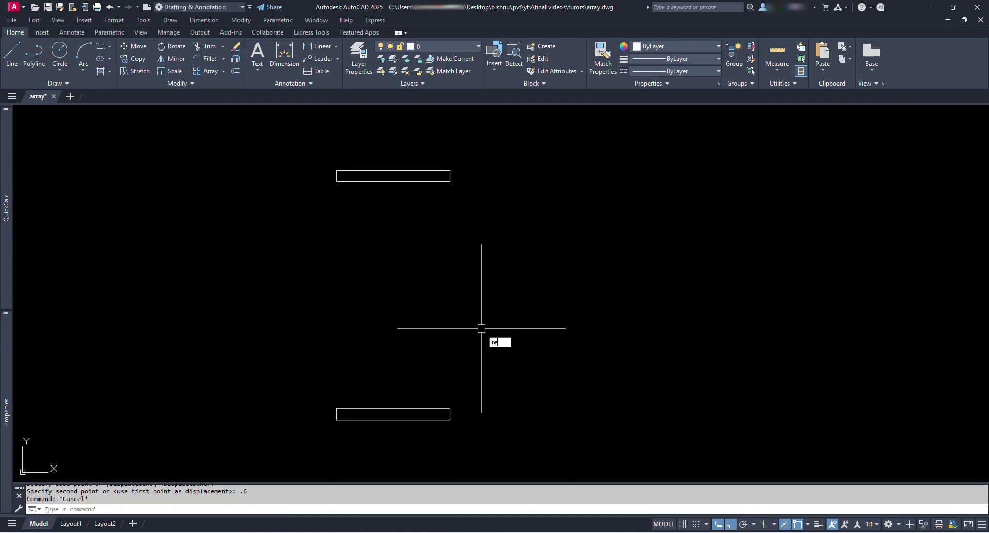
{"action": "key", "text": "space"}
{"action": "left_click", "coordinate": [359, 408]}
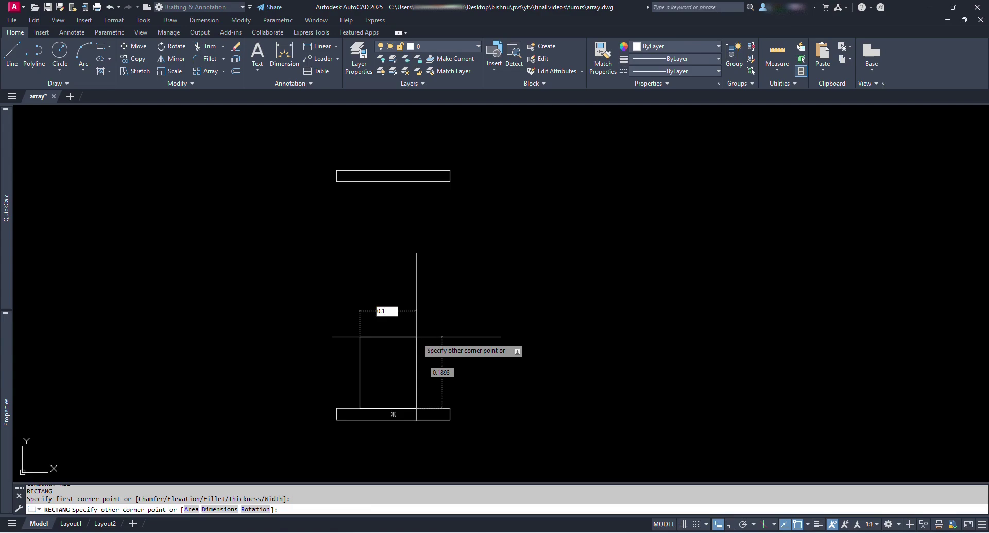
{"action": "type", "text": "0.1,0.6"}
{"action": "key", "text": "Return"}
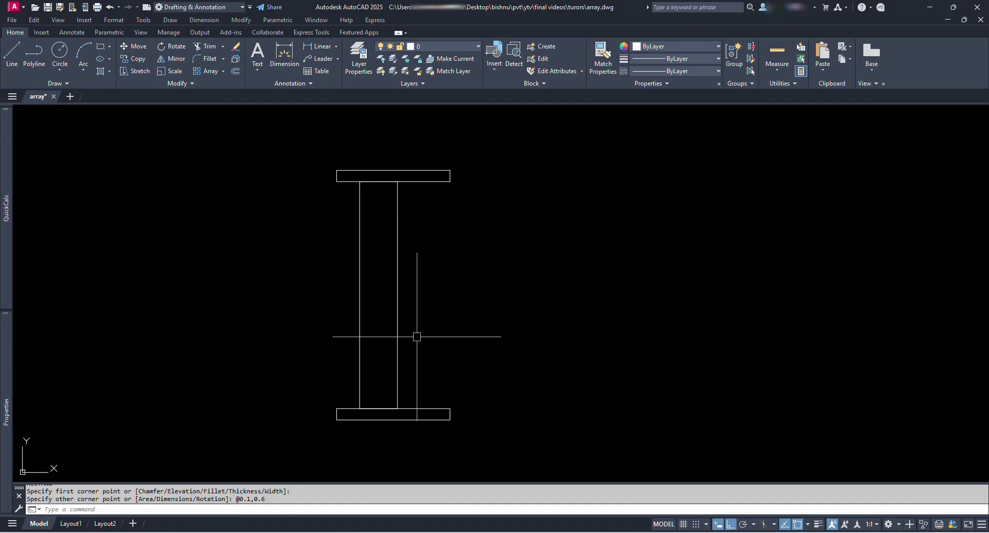
Step: Move the web rectangle so it is centred on the flanges
{"action": "left_click", "coordinate": [449, 173]}
{"action": "key", "text": "Escape"}
{"action": "type", "text": "m"}
{"action": "key", "text": "space"}
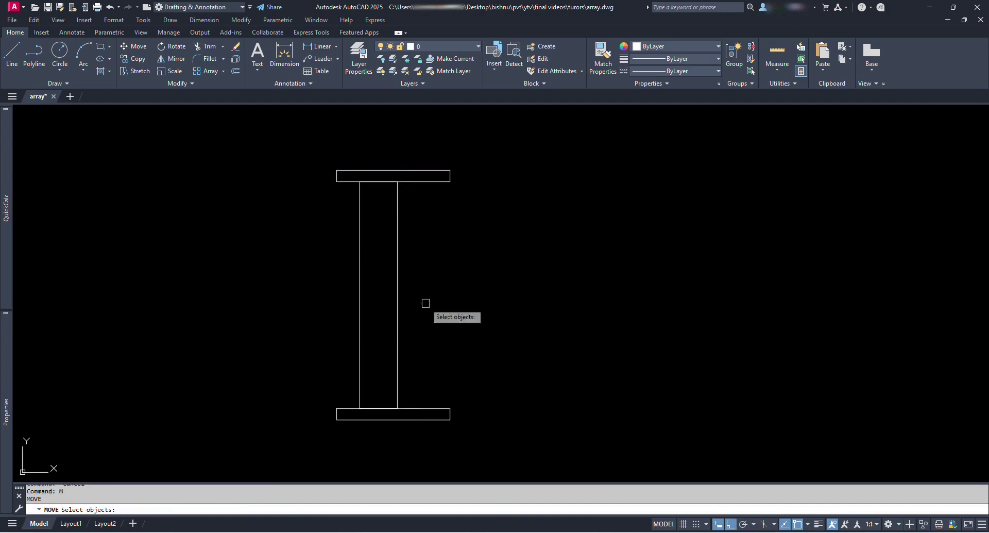
{"action": "left_click", "coordinate": [426, 302]}
{"action": "left_click", "coordinate": [390, 383]}
{"action": "key", "text": "space"}
{"action": "left_click", "coordinate": [379, 408]}
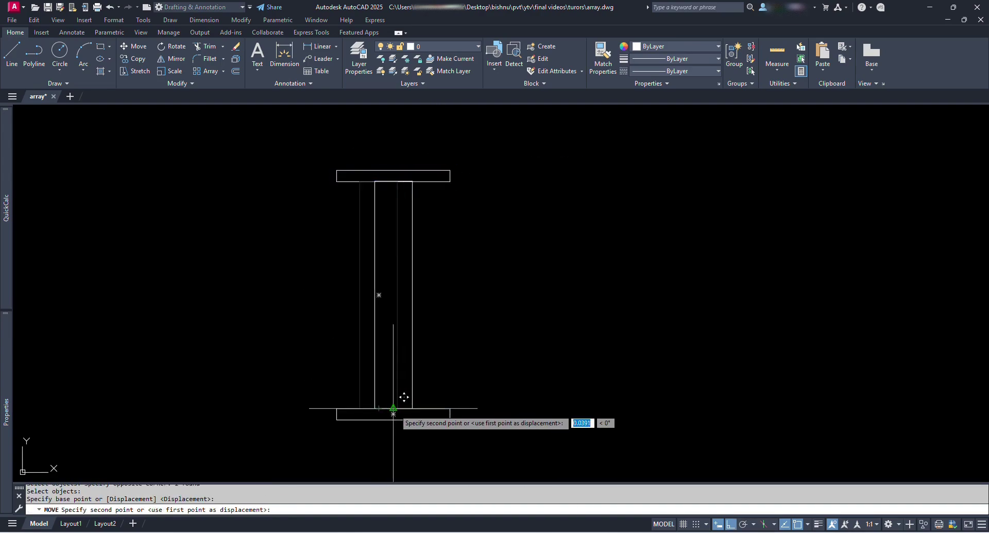
{"action": "left_click", "coordinate": [393, 408]}
{"action": "key", "text": "Escape"}
{"action": "left_click", "coordinate": [510, 441]}
Step: Colour the two flanges Red and the web Cyan
{"action": "left_click", "coordinate": [444, 171]}
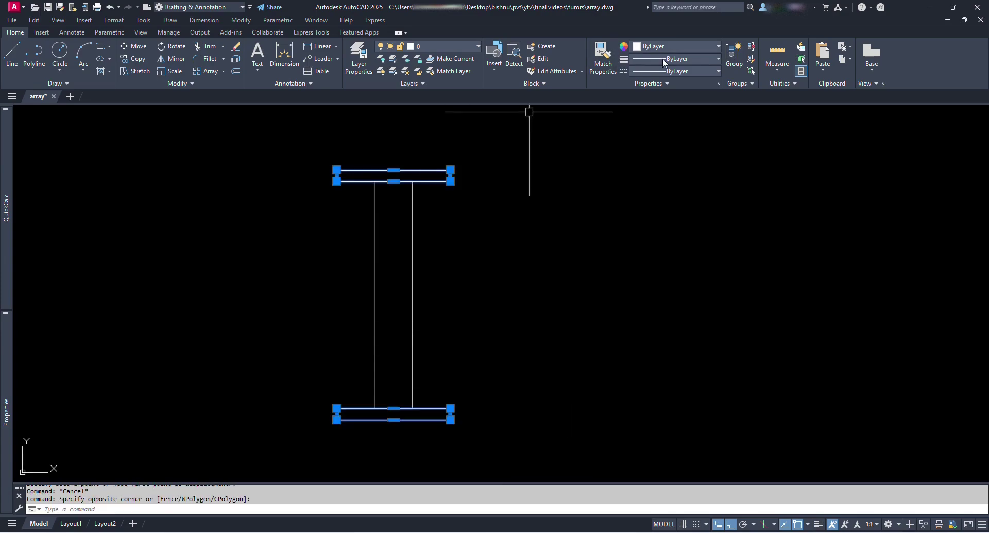
{"action": "left_click", "coordinate": [692, 47]}
{"action": "left_click", "coordinate": [637, 146]}
{"action": "key", "text": "Escape"}
{"action": "left_click", "coordinate": [474, 347]}
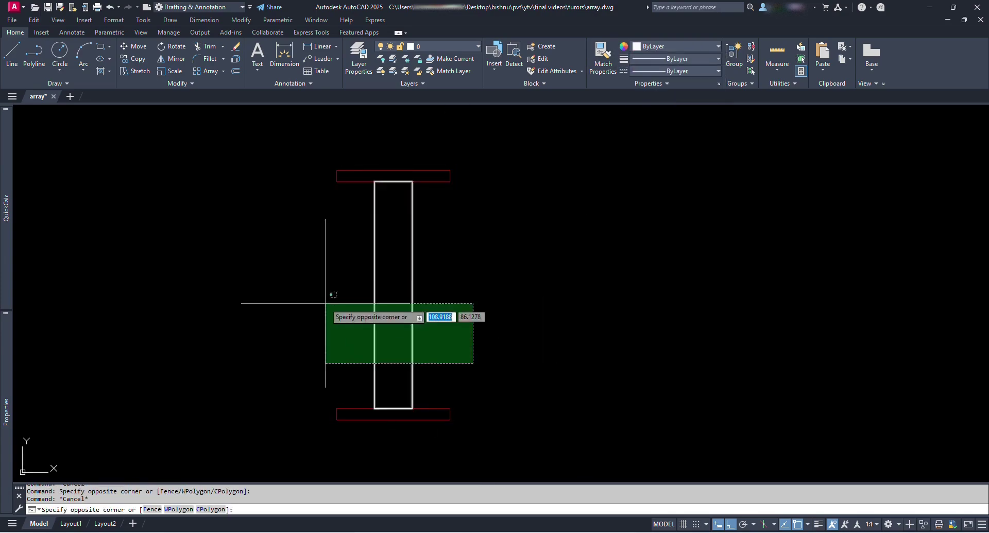
{"action": "left_click", "coordinate": [326, 304]}
{"action": "left_click", "coordinate": [693, 47]}
{"action": "left_click", "coordinate": [668, 146]}
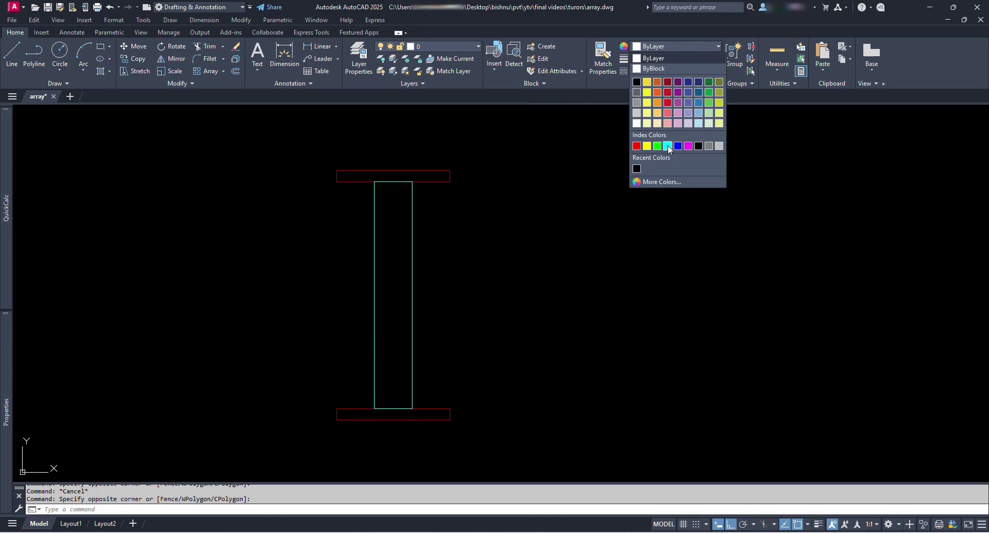
Step: Make a block named stairs from all three rectangles, based at the profile's left mid-height
{"action": "left_click", "coordinate": [553, 457]}
{"action": "left_click", "coordinate": [280, 162]}
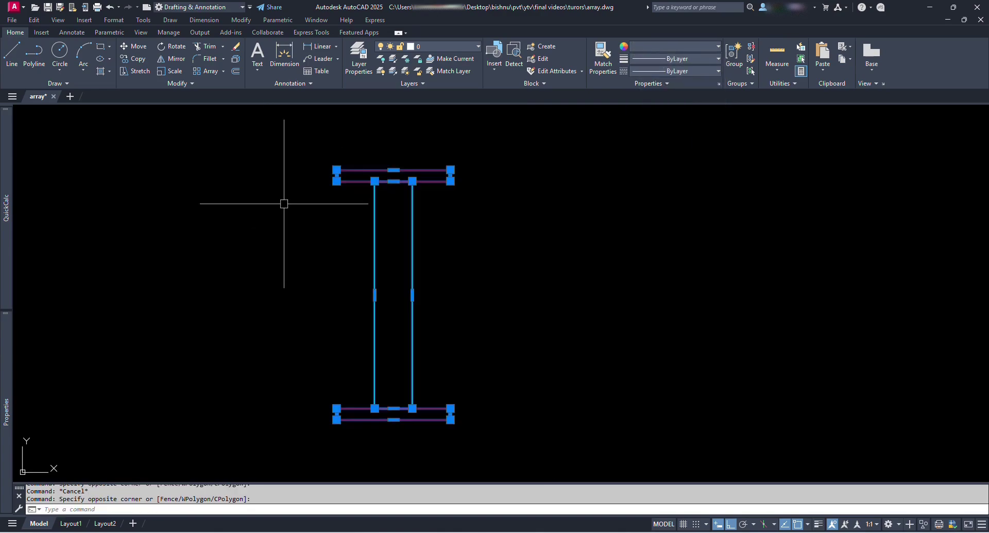
{"action": "type", "text": "b"}
{"action": "key", "text": "Return"}
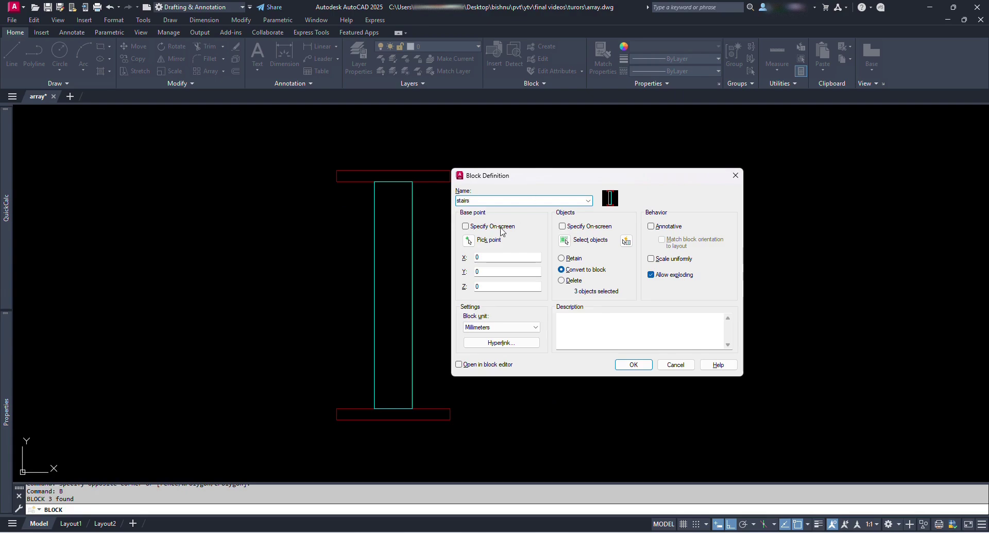
{"action": "left_click", "coordinate": [470, 240]}
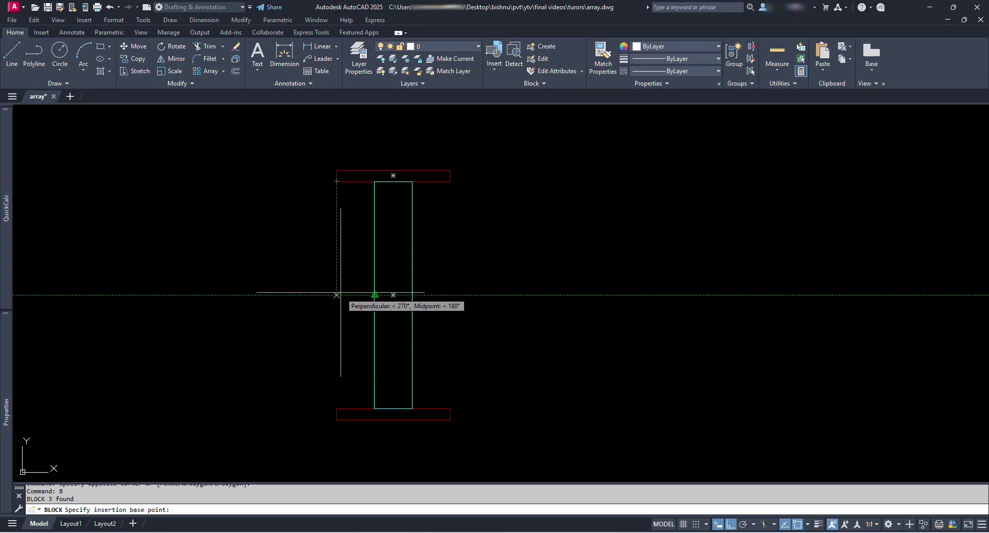
{"action": "left_click", "coordinate": [337, 294]}
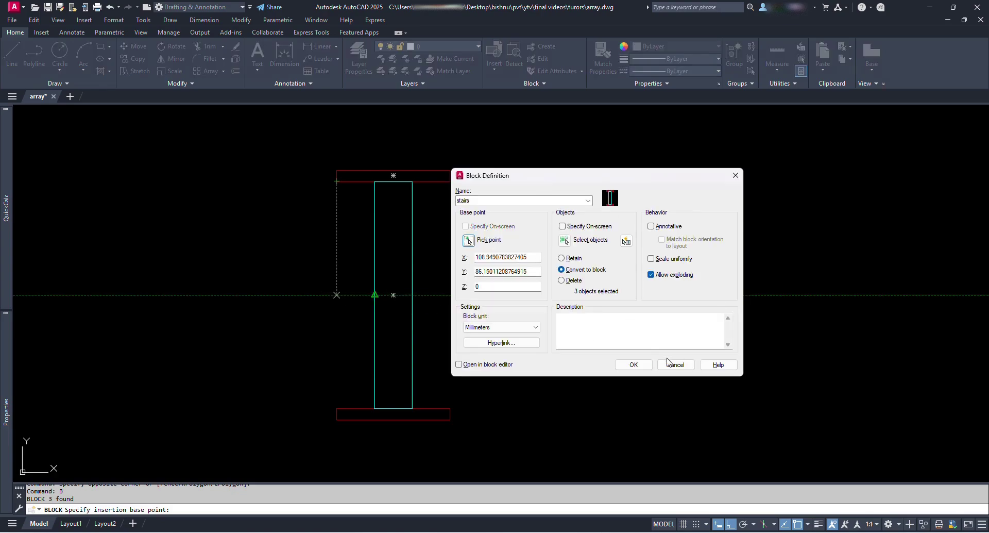
{"action": "left_click", "coordinate": [634, 364]}
{"action": "left_click", "coordinate": [412, 178]}
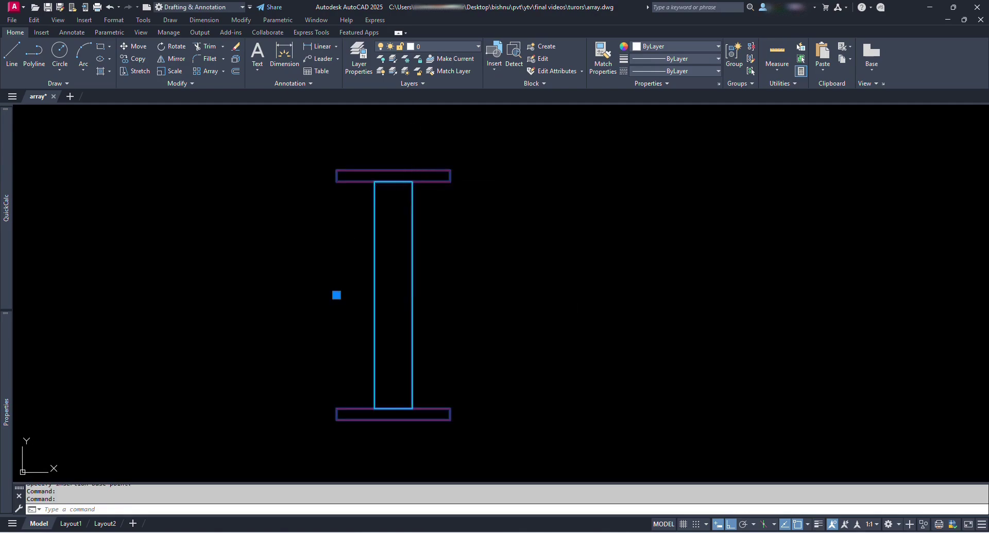
Step: Open the stairs block in the Block Editor
{"action": "double_click", "coordinate": [412, 208]}
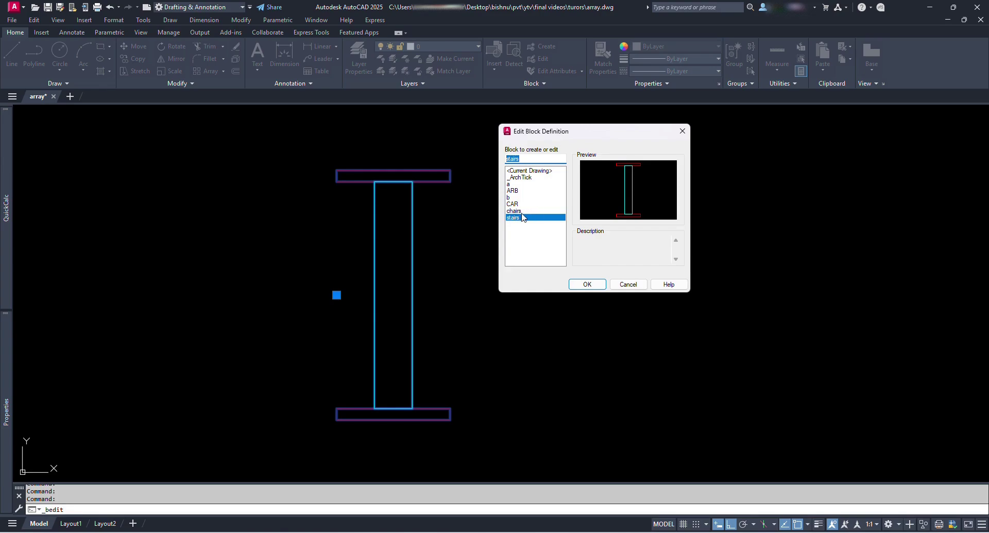
{"action": "left_click", "coordinate": [587, 284]}
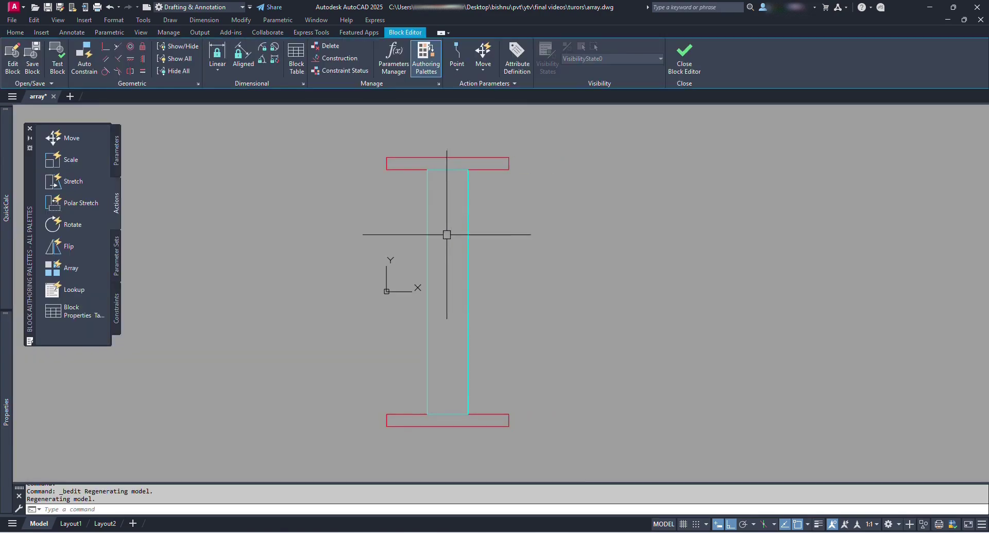
{"action": "left_click", "coordinate": [117, 155]}
Step: Add a linear Distance1 parameter across the top flange's width, label above the flange
{"action": "left_click", "coordinate": [66, 161]}
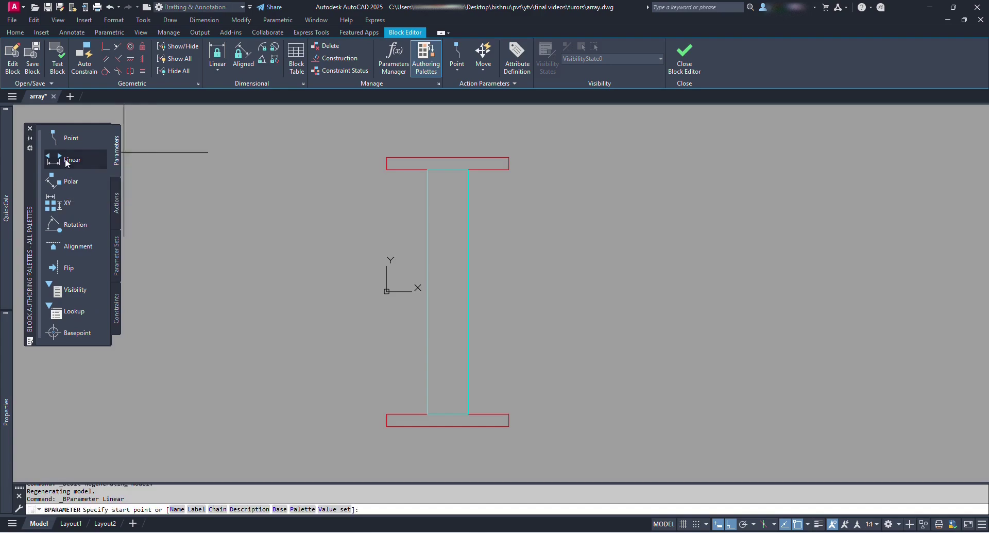
{"action": "left_click", "coordinate": [387, 157]}
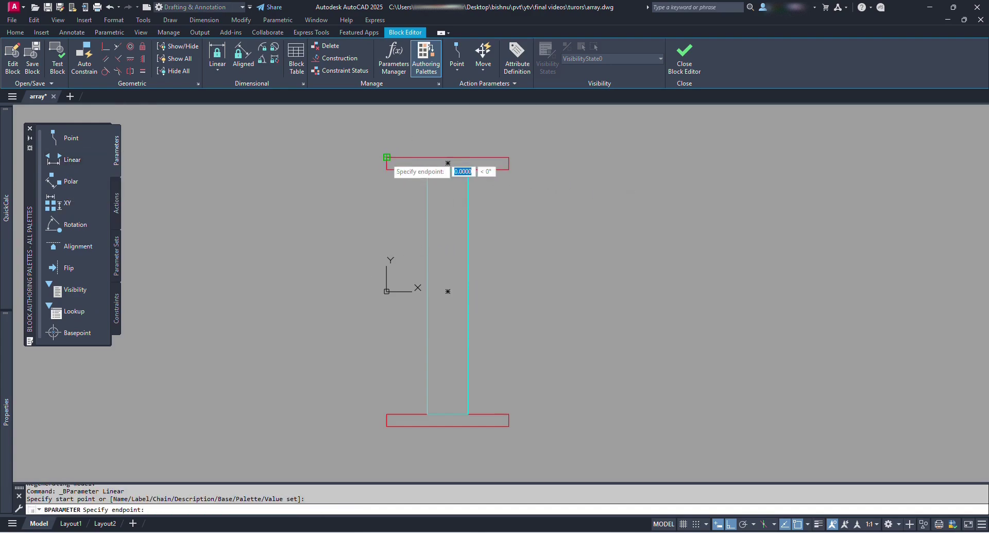
{"action": "left_click", "coordinate": [509, 157]}
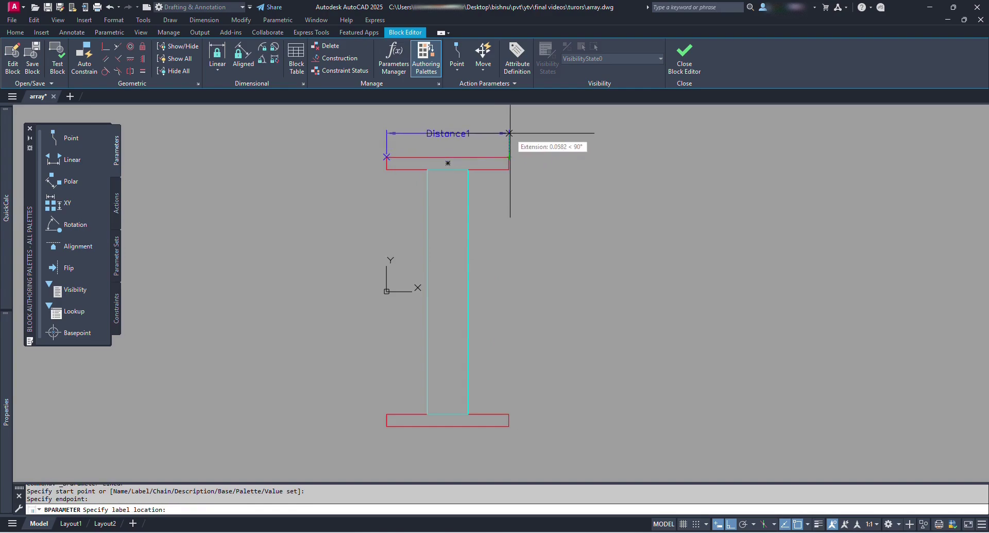
{"action": "left_click", "coordinate": [509, 134]}
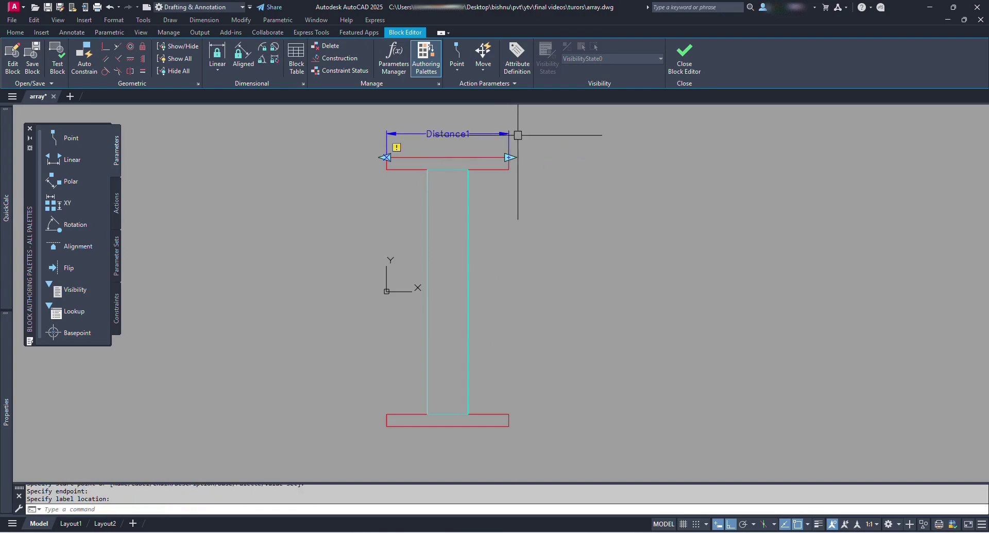
{"action": "left_click", "coordinate": [117, 203]}
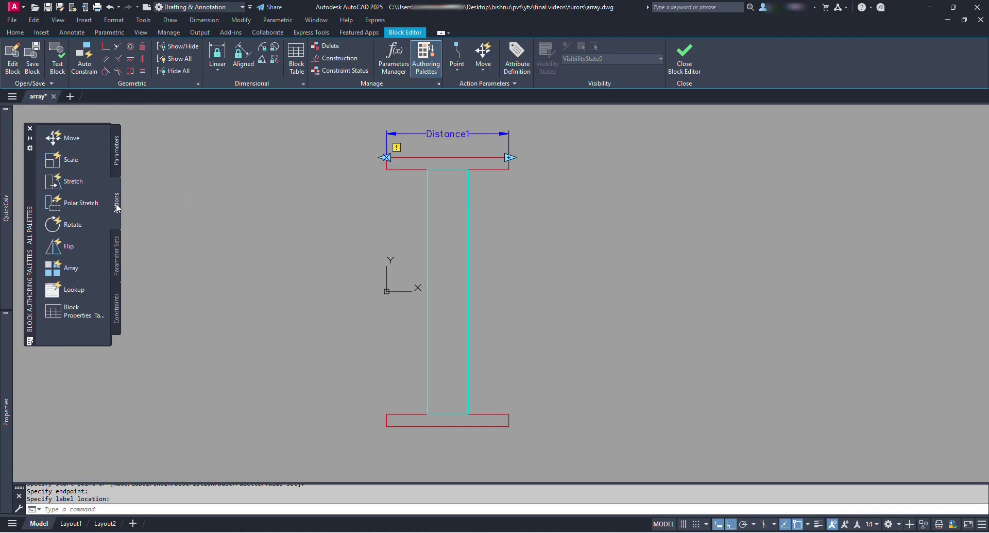
Step: Add a Stretch action on Distance1's right point that stretches both flanges and the post
{"action": "left_click", "coordinate": [77, 183]}
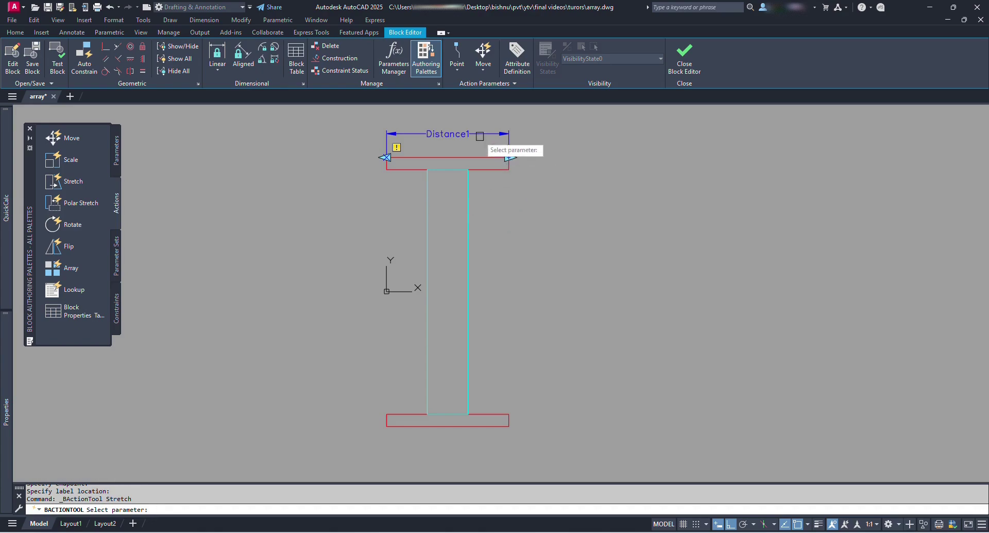
{"action": "left_click", "coordinate": [457, 133]}
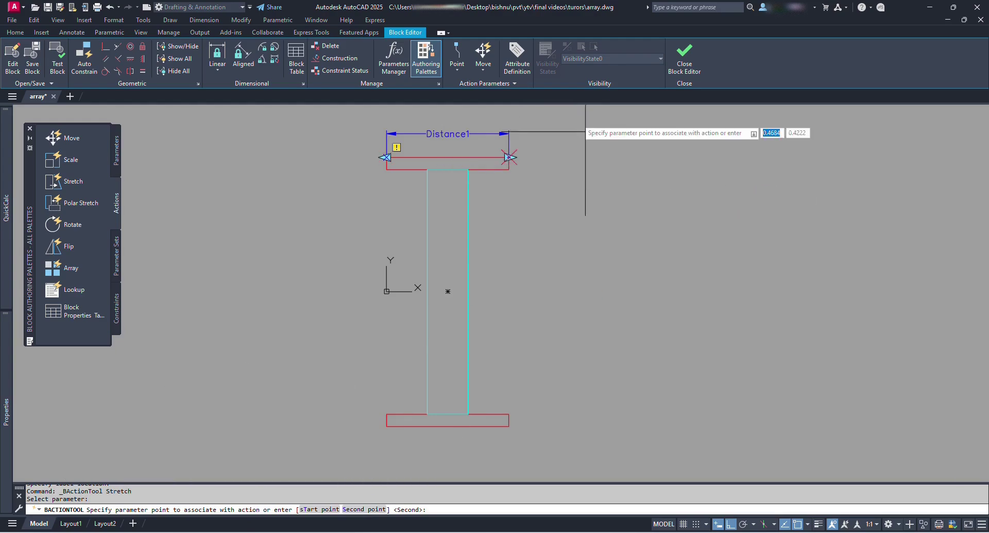
{"action": "left_click", "coordinate": [509, 157]}
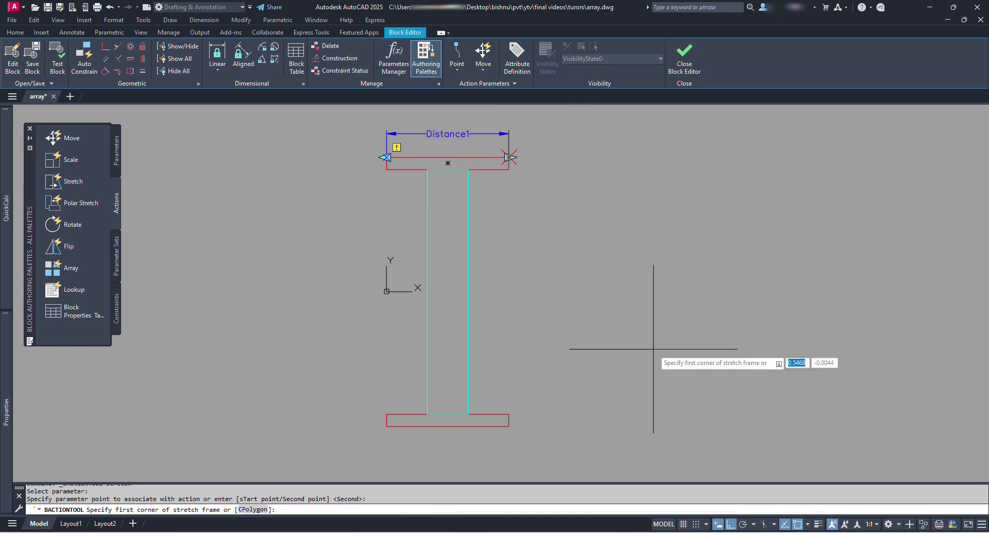
{"action": "left_click", "coordinate": [681, 465]}
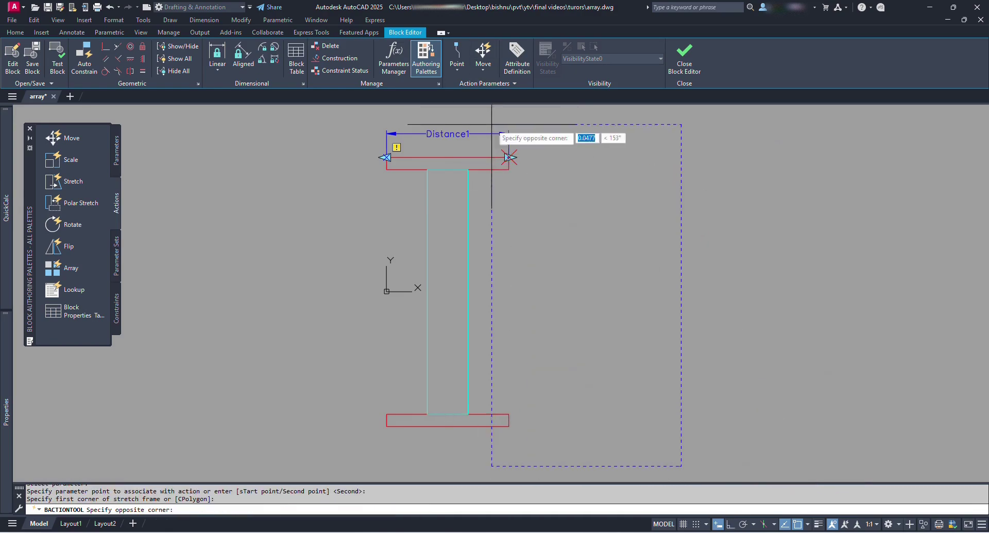
{"action": "left_click", "coordinate": [484, 118]}
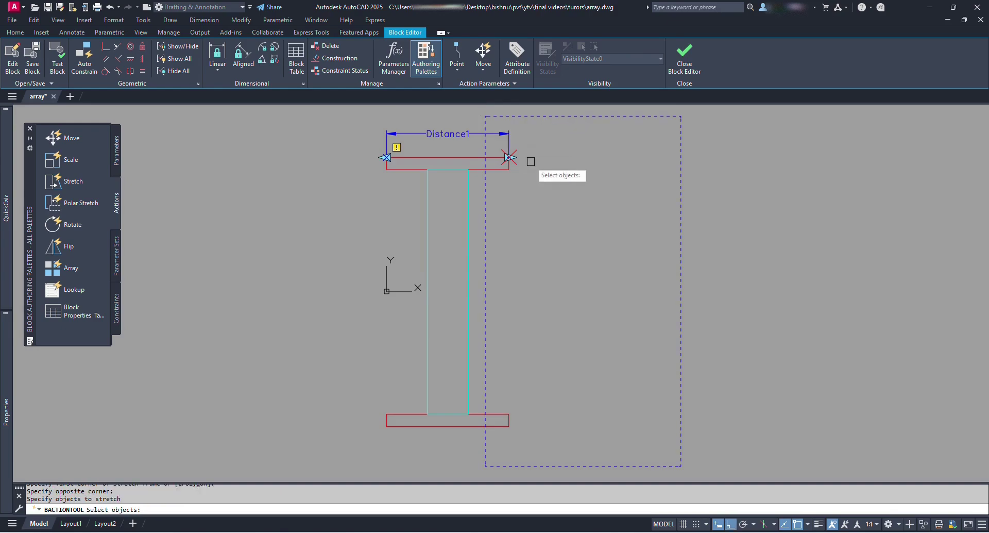
{"action": "left_click", "coordinate": [671, 457]}
{"action": "left_click", "coordinate": [504, 140]}
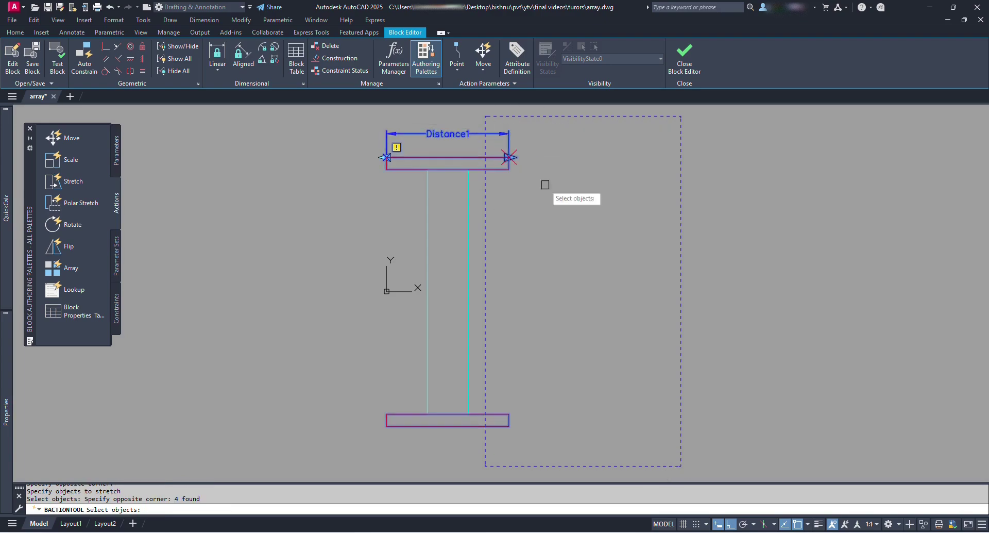
{"action": "key", "text": "Return"}
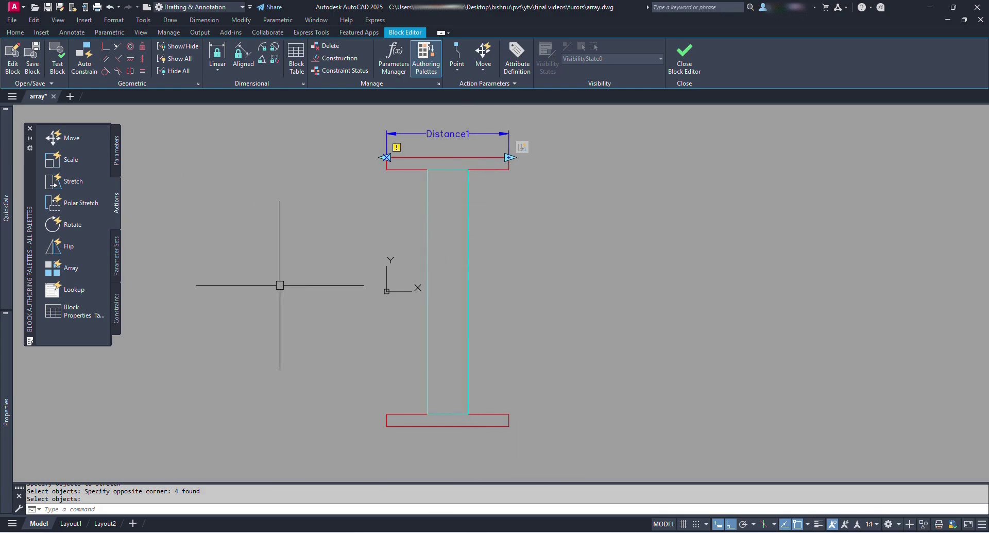
Step: Add an Array action on Distance1 repeating the post every 0.2 units, then close the Block Editor
{"action": "left_click", "coordinate": [79, 270]}
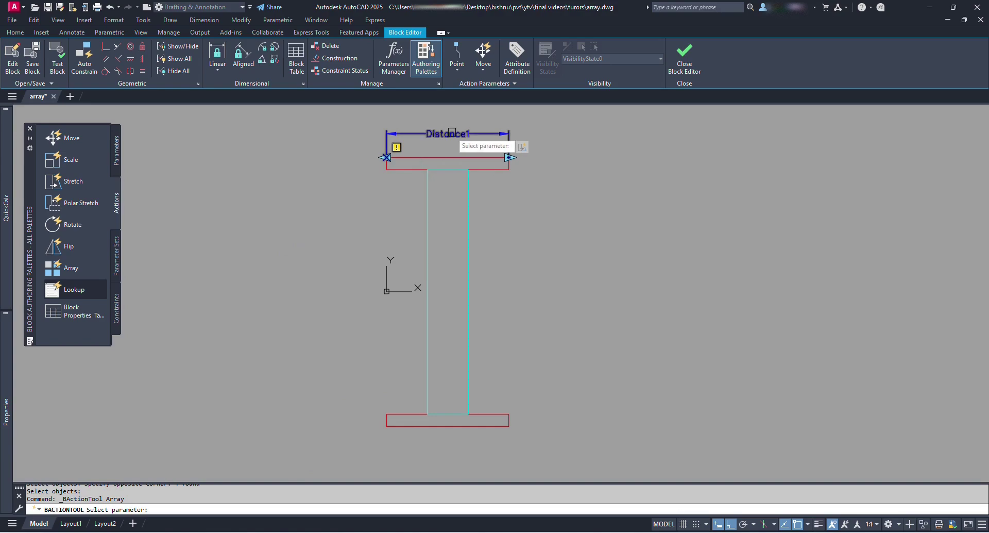
{"action": "middle_click_drag", "start_coordinate": [479, 136], "coordinate": [441, 137]}
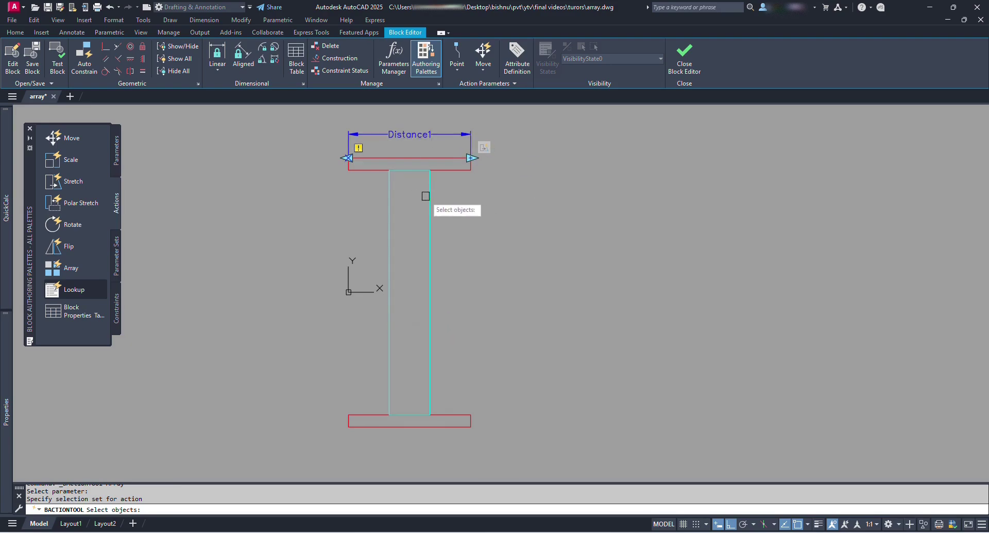
{"action": "left_click", "coordinate": [375, 146]}
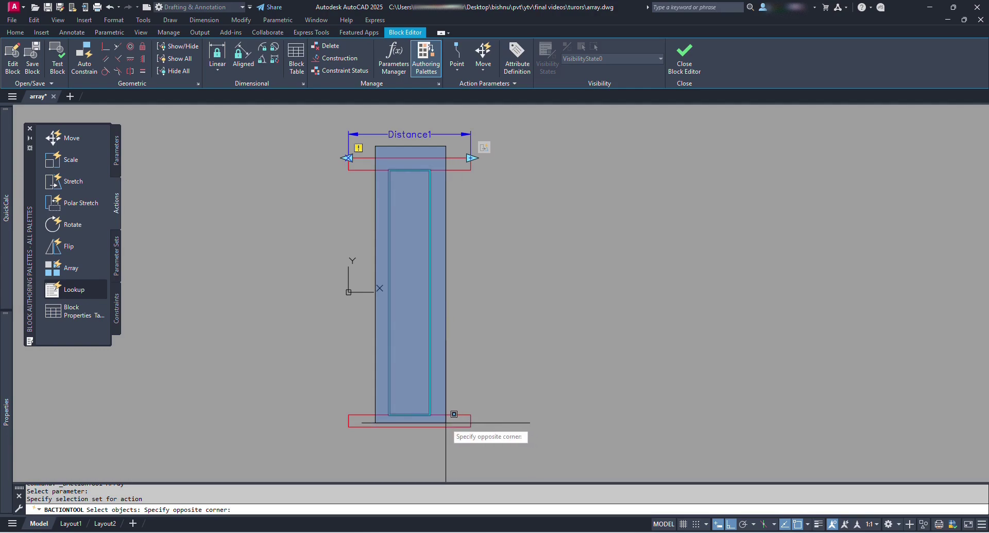
{"action": "left_click", "coordinate": [453, 414]}
{"action": "key", "text": "Return"}
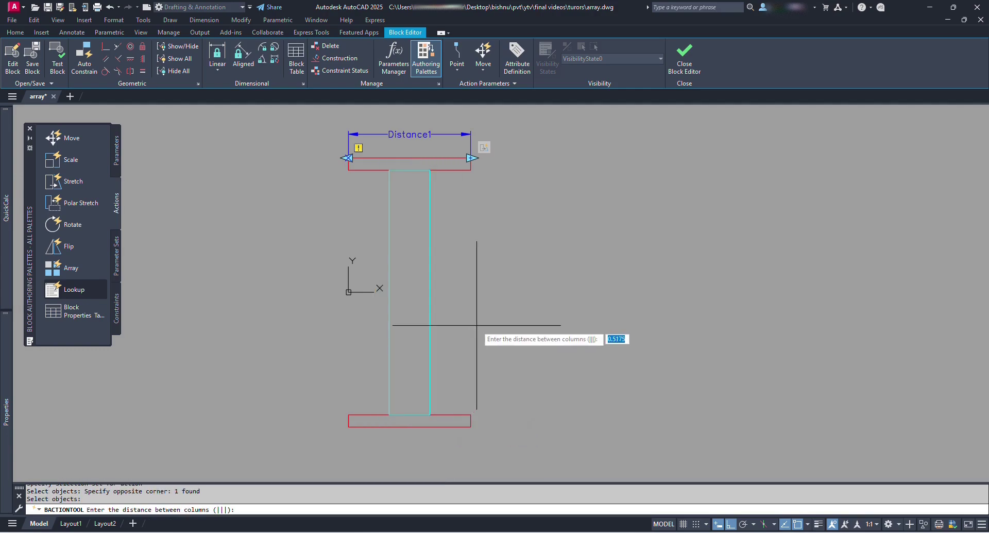
{"action": "left_click", "coordinate": [409, 164]}
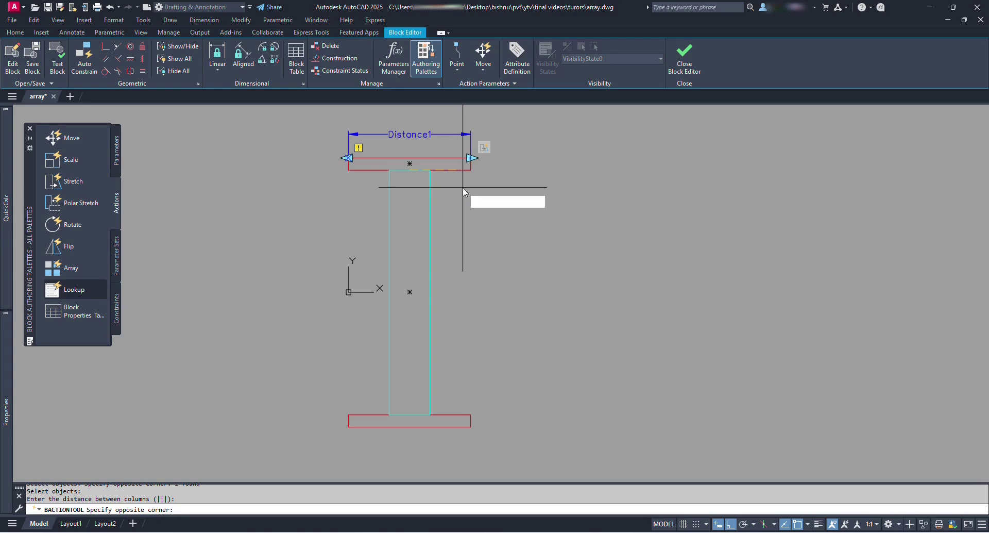
{"action": "type", "text": "0.2"}
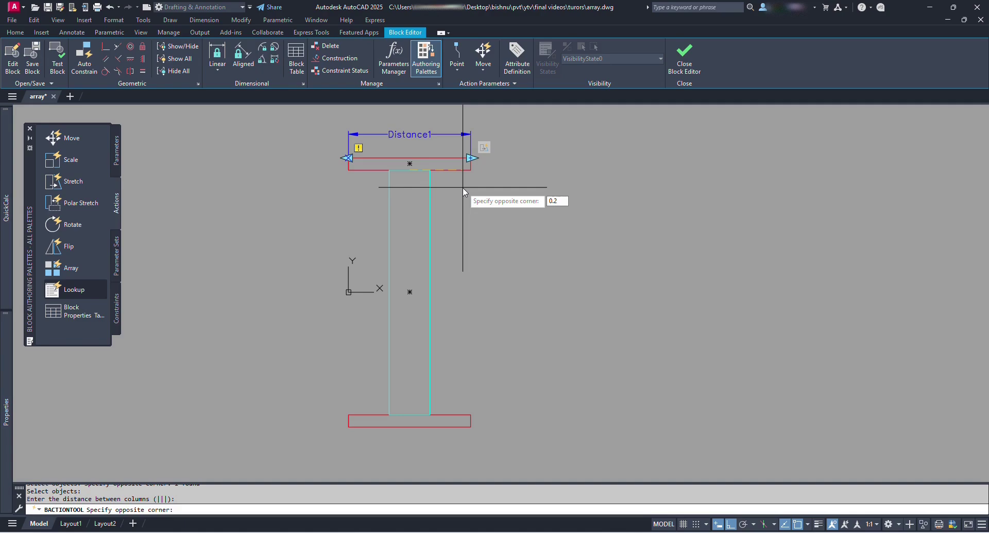
{"action": "key", "text": "Return"}
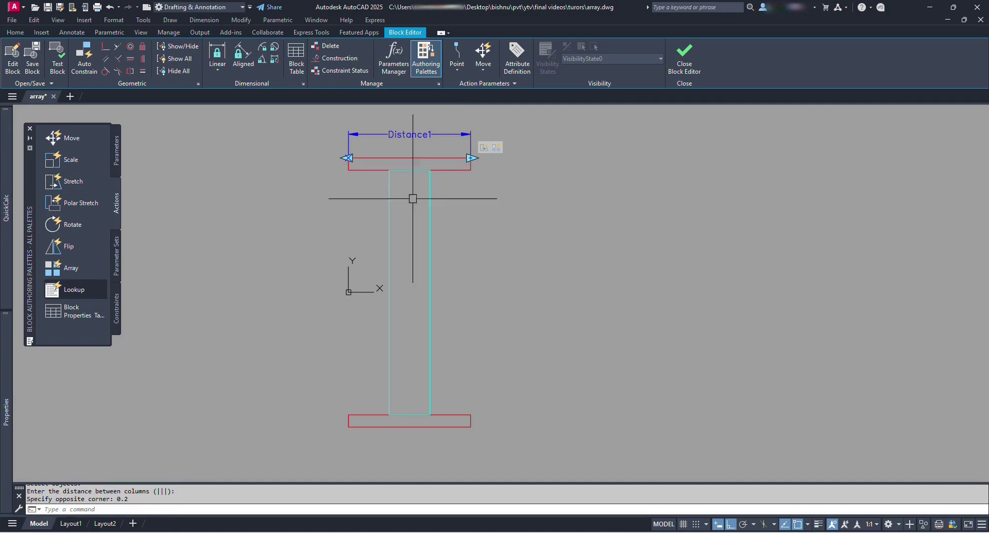
{"action": "left_click", "coordinate": [688, 61]}
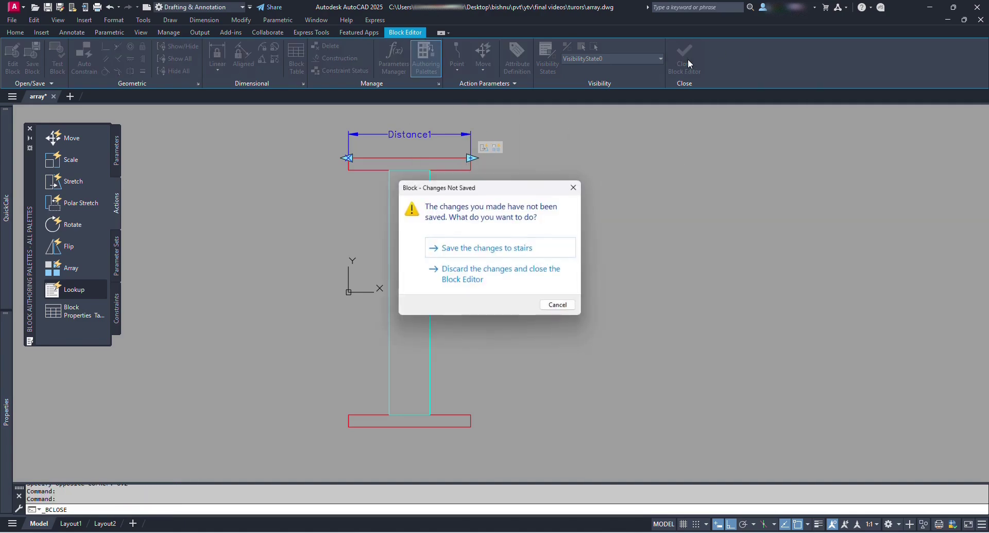
Step: Save the stairs block changes and stretch the railing's length grip to six posts
{"action": "left_click", "coordinate": [519, 253]}
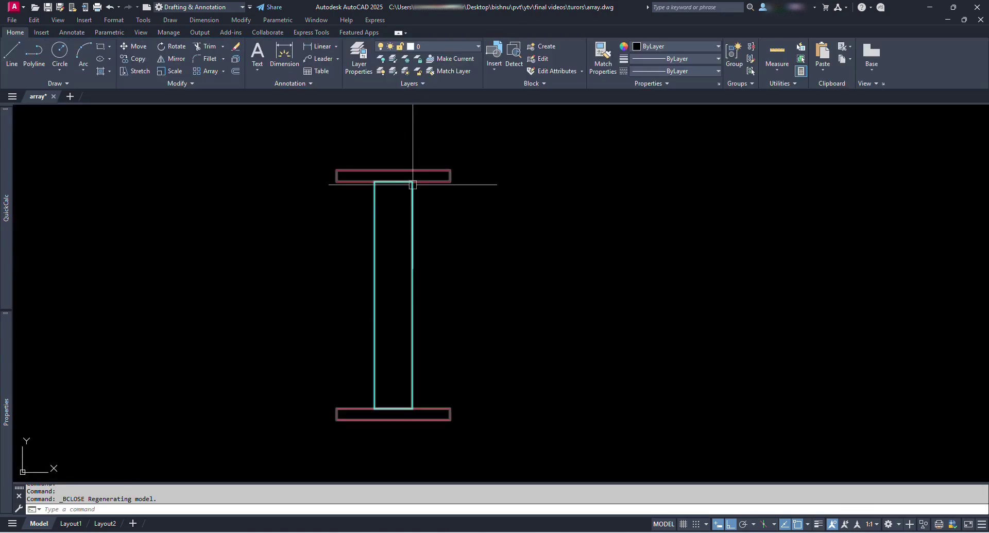
{"action": "left_click", "coordinate": [412, 202]}
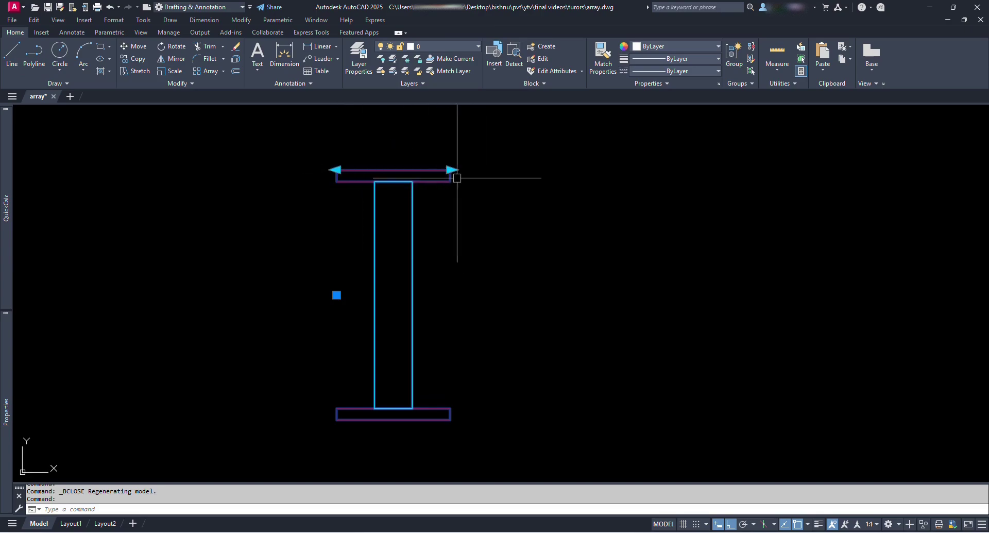
{"action": "left_click", "coordinate": [450, 169]}
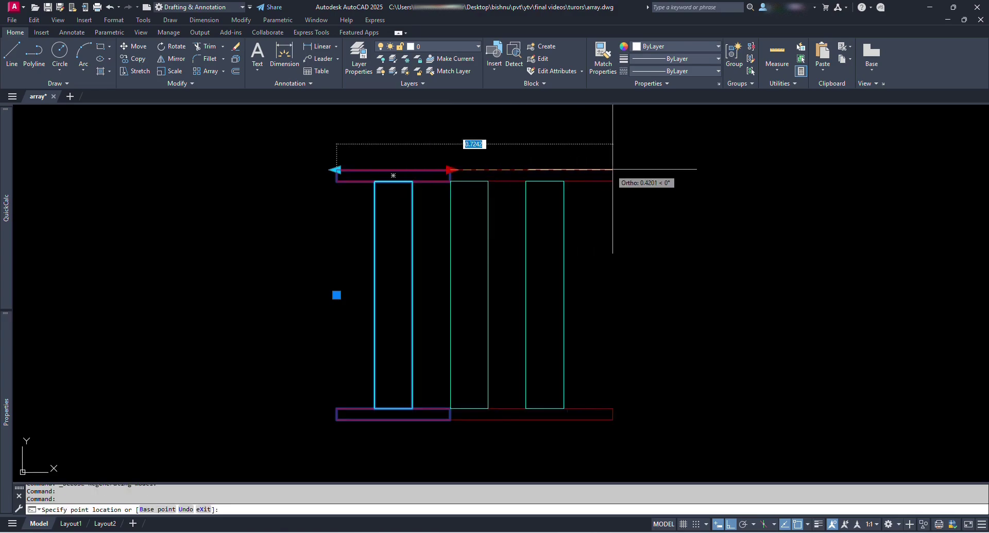
{"action": "left_click", "coordinate": [819, 170]}
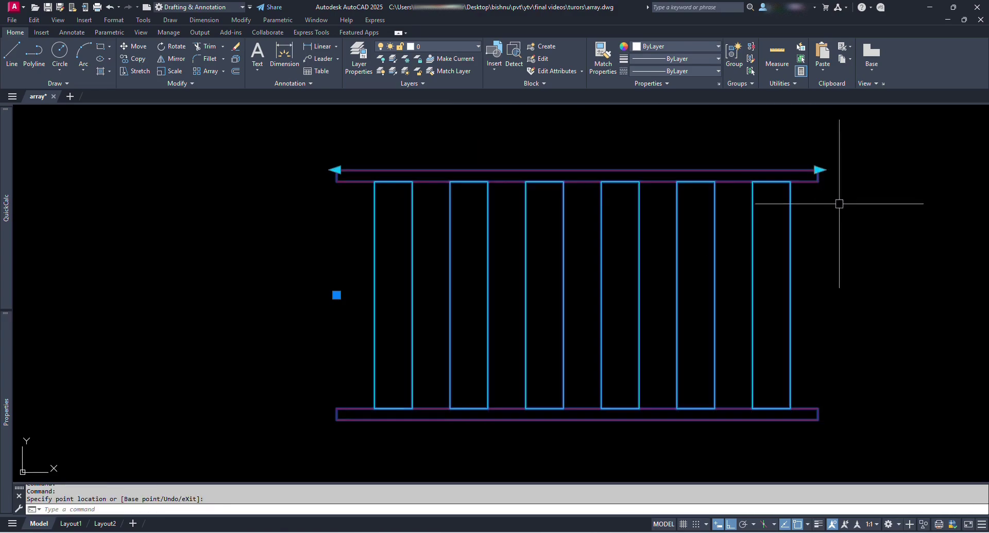
Step: Stretch the railing to ten posts, shrink it to three, then lengthen it to seven
{"action": "middle_click_drag", "start_coordinate": [837, 201], "coordinate": [576, 206]}
{"action": "left_click", "coordinate": [566, 169]}
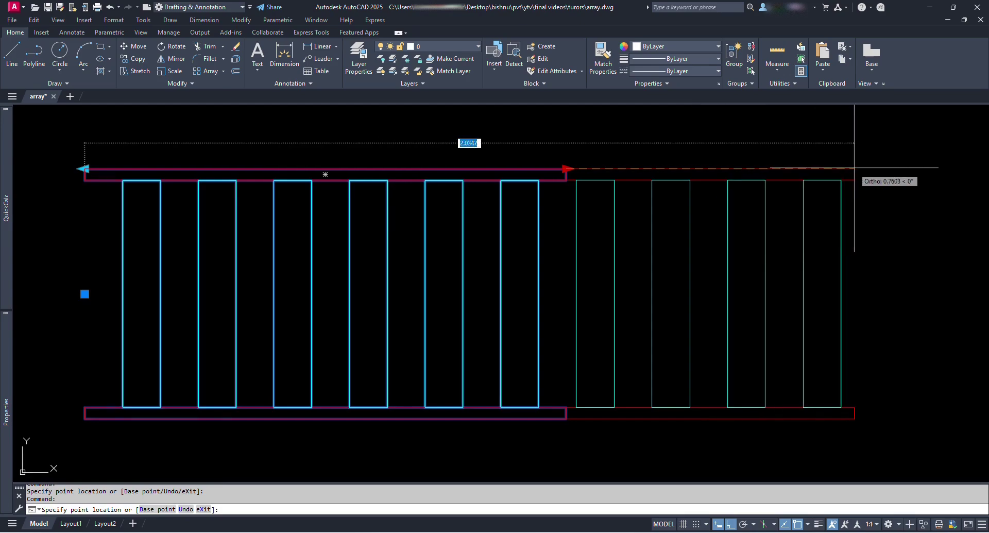
{"action": "left_click", "coordinate": [854, 169]}
{"action": "left_click", "coordinate": [855, 169]}
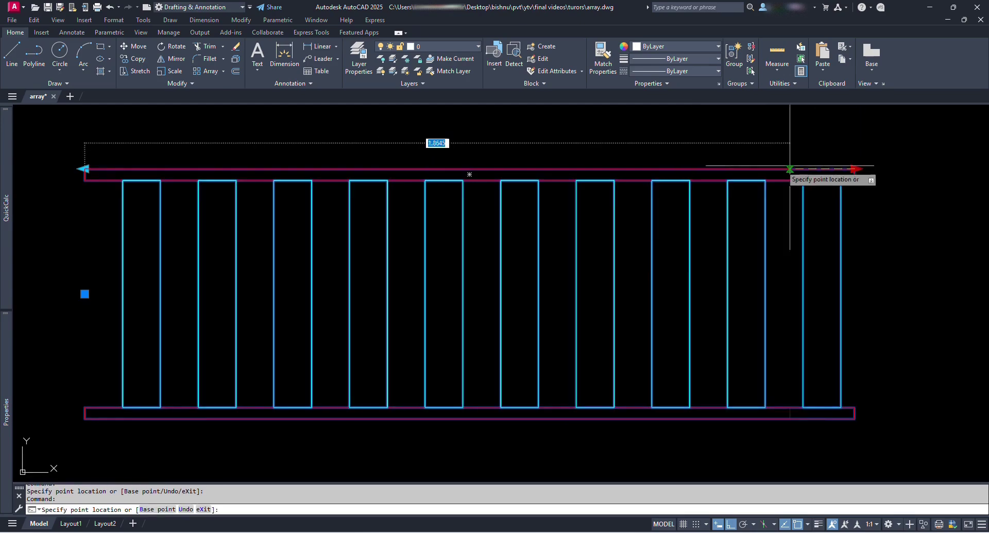
{"action": "left_click", "coordinate": [334, 169]}
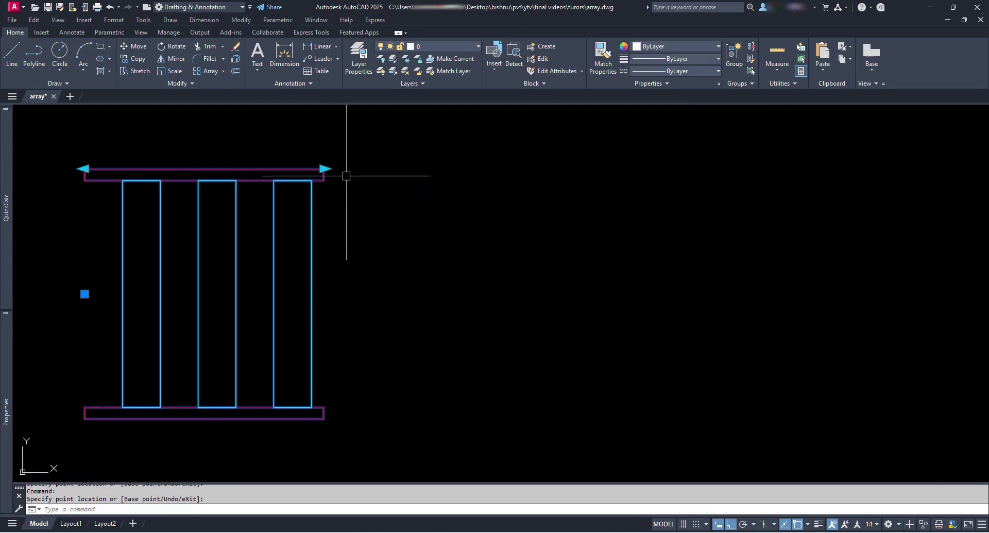
{"action": "left_click", "coordinate": [640, 169]}
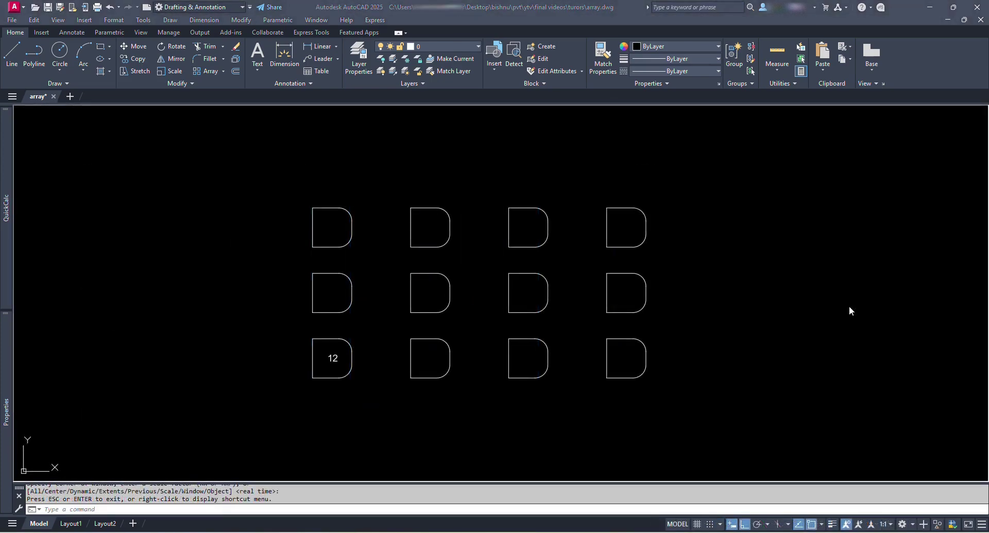
Step: Select the chair array and drag its corner grip out to five columns
{"action": "key", "text": "Escape"}
{"action": "left_click", "coordinate": [766, 360]}
{"action": "left_click", "coordinate": [583, 289]}
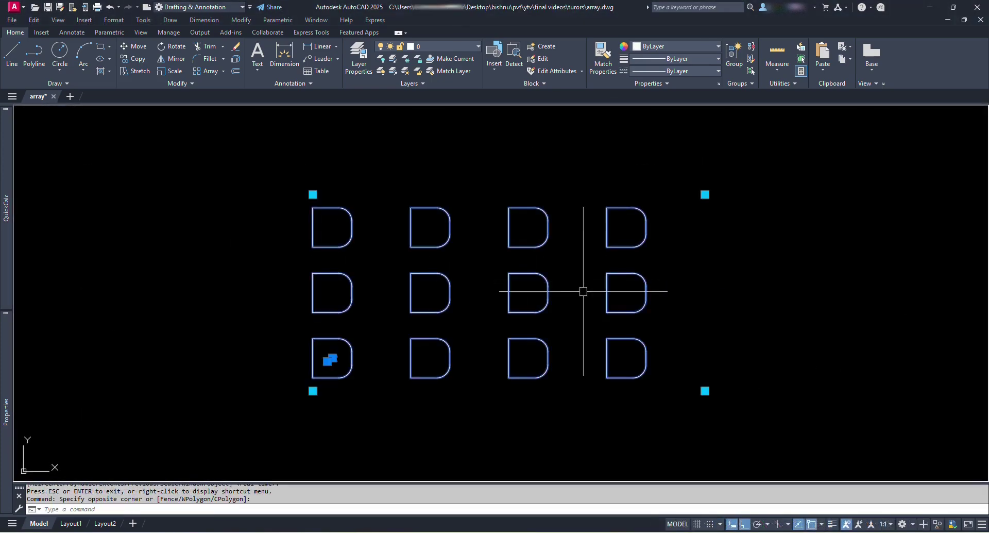
{"action": "left_click", "coordinate": [704, 194]}
{"action": "left_click", "coordinate": [783, 196]}
Step: Drag the chair array's corner grip again to extend it to five rows
{"action": "left_click", "coordinate": [825, 206]}
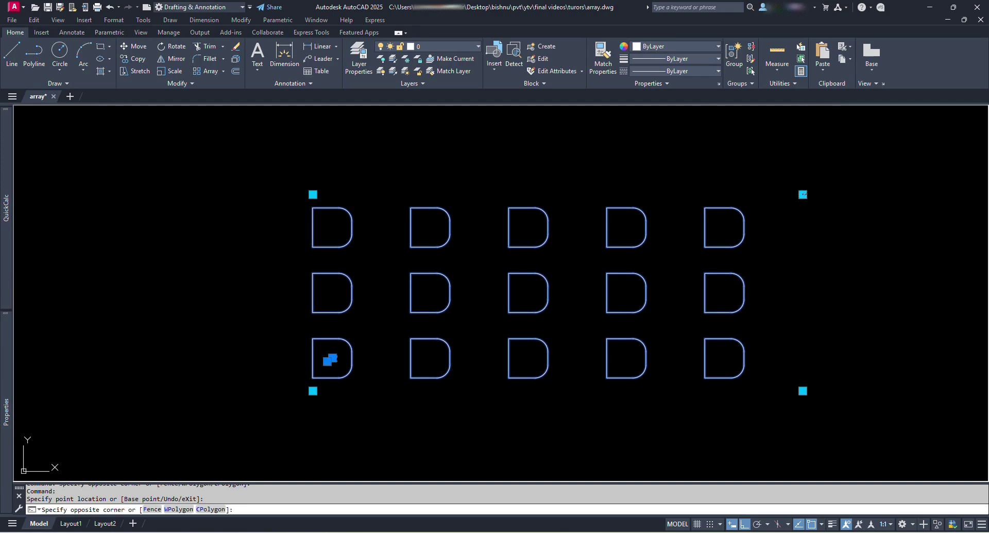
{"action": "scroll", "coordinate": [806, 265], "scroll_direction": "up", "scroll_amount": 2}
{"action": "scroll", "coordinate": [806, 265], "scroll_direction": "down", "scroll_amount": 3}
{"action": "left_click", "coordinate": [812, 214]}
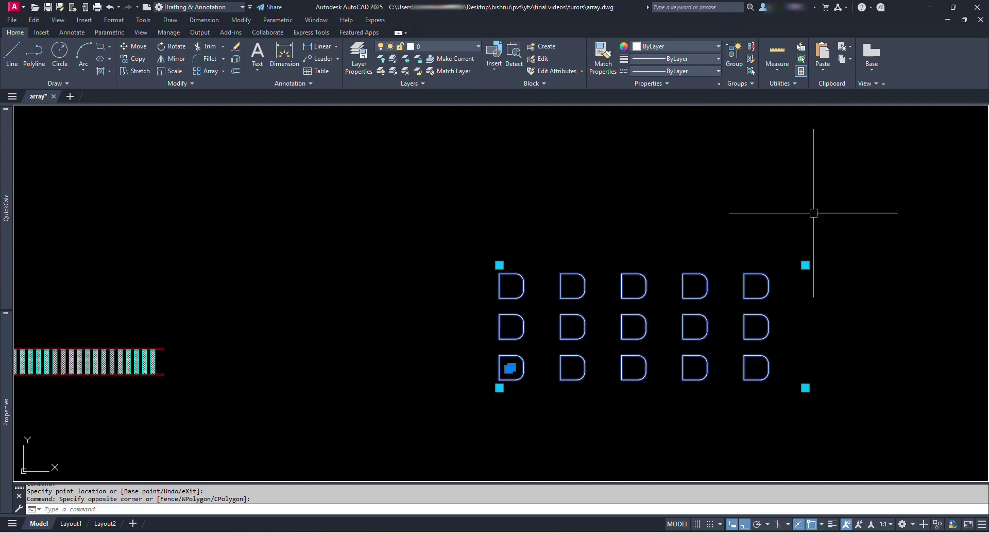
{"action": "left_click", "coordinate": [805, 265]}
{"action": "left_click", "coordinate": [805, 172]}
{"action": "key", "text": "Escape"}
Step: Regenerate with RE so the count label reads 25, then bring the red chairs into view
{"action": "scroll", "coordinate": [538, 370], "scroll_direction": "up", "scroll_amount": 2}
{"action": "scroll", "coordinate": [538, 370], "scroll_direction": "up", "scroll_amount": 5}
{"action": "type", "text": "re"}
{"action": "key", "text": "Return"}
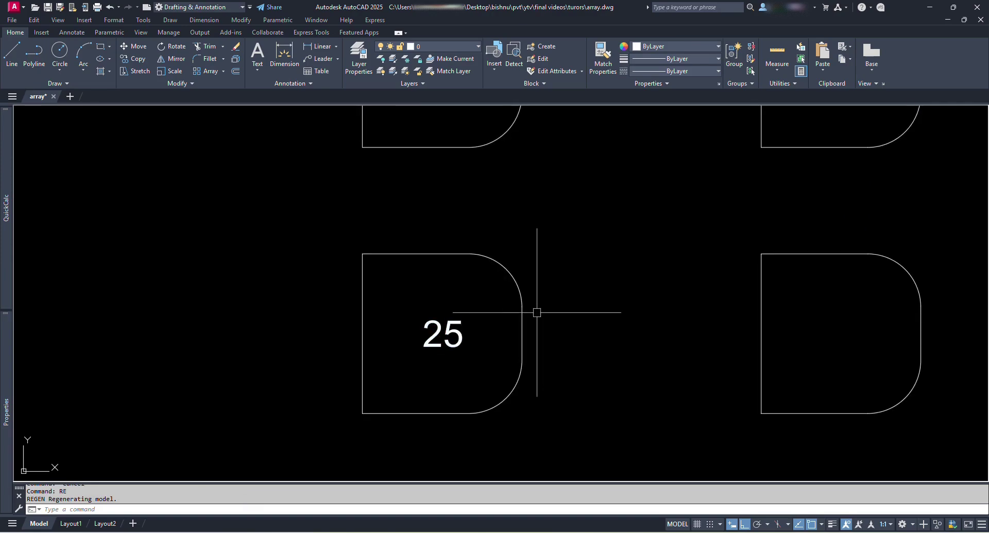
{"action": "scroll", "coordinate": [498, 325], "scroll_direction": "down", "scroll_amount": 6}
{"action": "middle_click_drag", "start_coordinate": [498, 325], "coordinate": [772, 221]}
{"action": "scroll", "coordinate": [424, 333], "scroll_direction": "up", "scroll_amount": 2}
Step: Erase the top and right red chairs along with their 0.5 and 0.8 dimensions
{"action": "scroll", "coordinate": [353, 375], "scroll_direction": "up", "scroll_amount": 2}
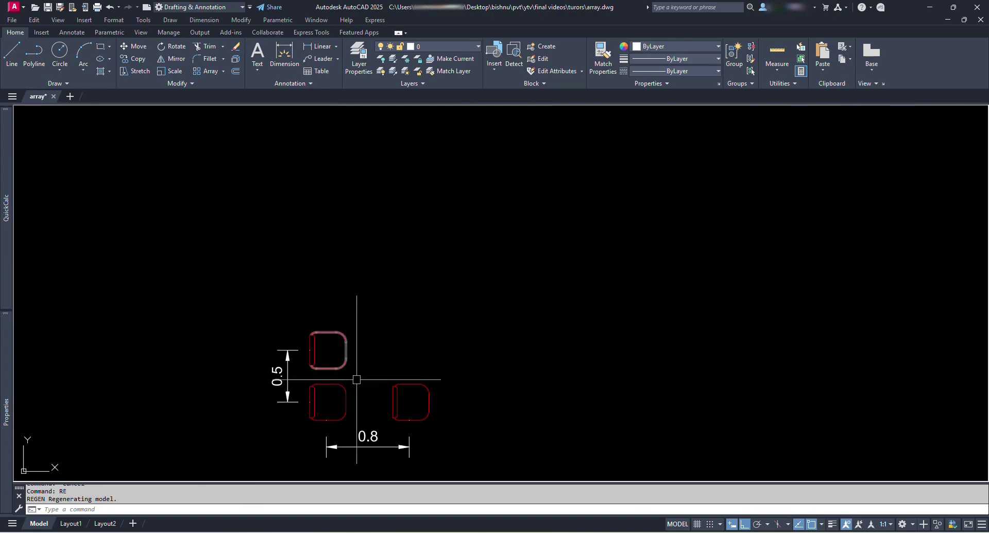
{"action": "middle_click_drag", "start_coordinate": [353, 376], "coordinate": [417, 287]}
{"action": "scroll", "coordinate": [430, 286], "scroll_direction": "up", "scroll_amount": 4}
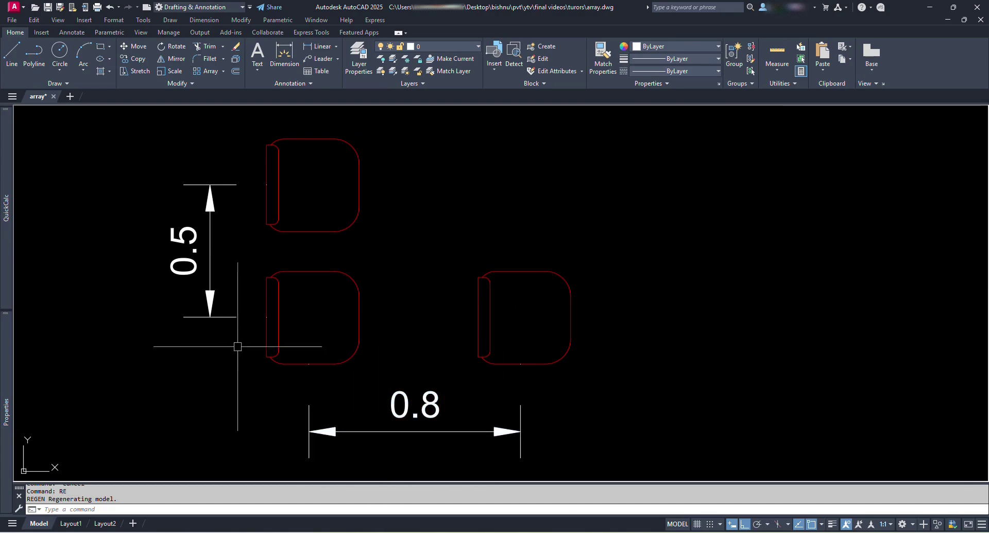
{"action": "type", "text": "e"}
{"action": "key", "text": "Return"}
{"action": "left_click", "coordinate": [409, 256]}
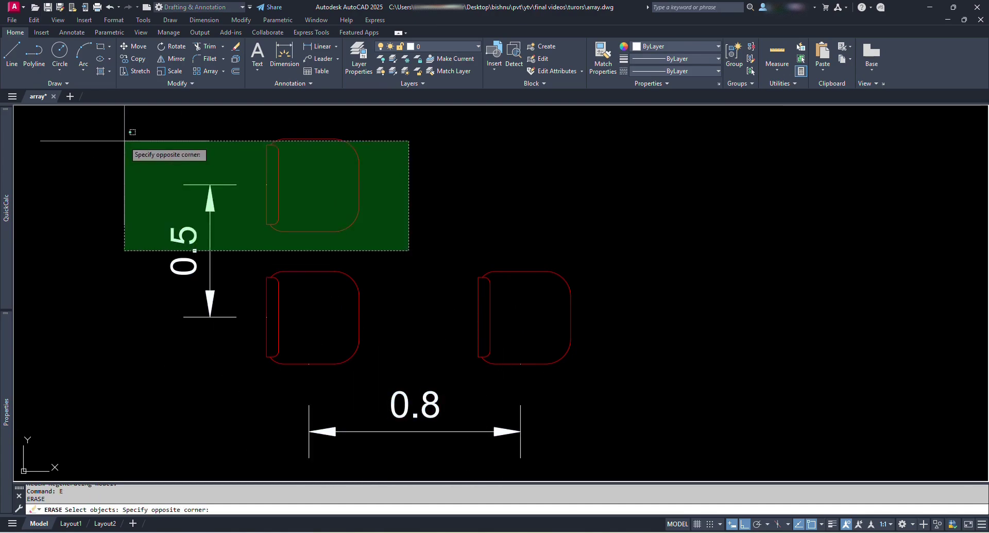
{"action": "left_click", "coordinate": [41, 107]}
{"action": "left_click", "coordinate": [629, 456]}
{"action": "left_click", "coordinate": [412, 251]}
{"action": "key", "text": "Return"}
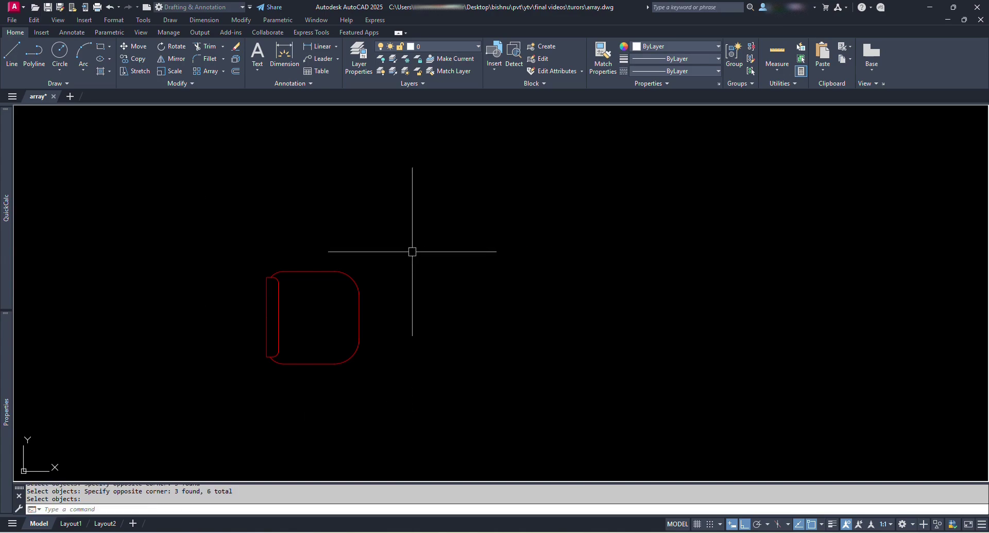
Step: Draw a 0.8 by 0.5 rectangle
{"action": "type", "text": "rec"}
{"action": "key", "text": "Return"}
{"action": "left_click", "coordinate": [429, 360]}
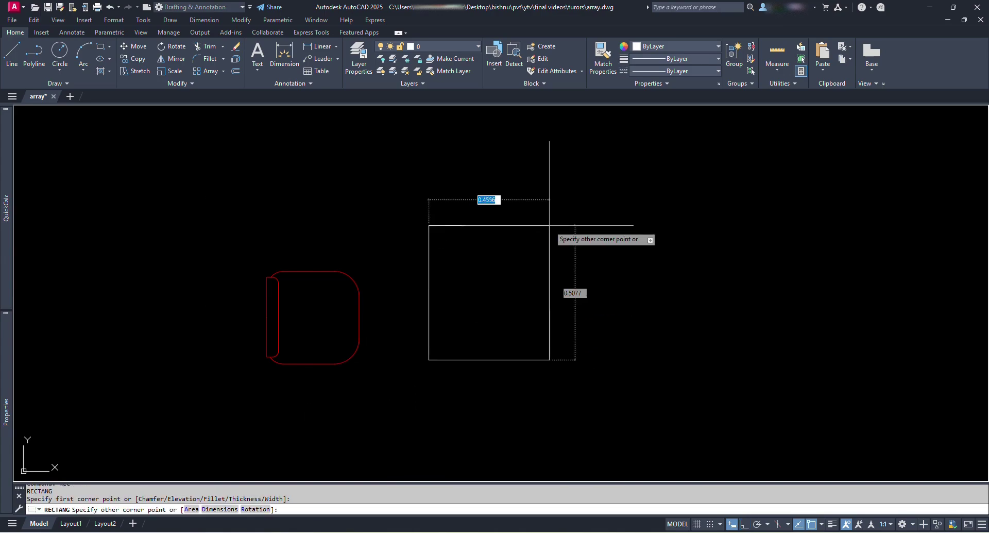
{"action": "type", "text": "0.8"}
{"action": "key", "text": "Tab"}
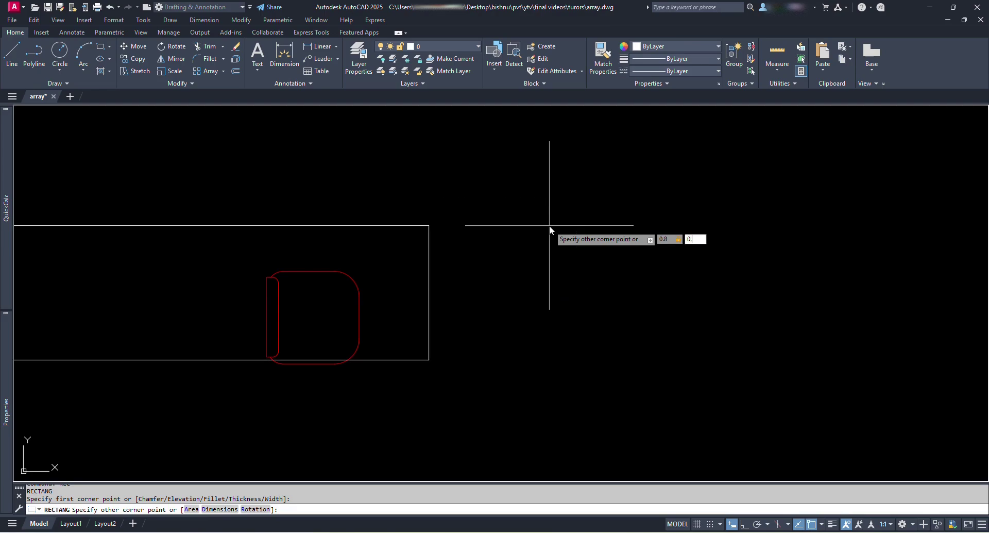
{"action": "type", "text": "0.5"}
{"action": "key", "text": "Return"}
Step: Move the rectangle from its left-edge midpoint onto the chair back's midpoint
{"action": "type", "text": "m"}
{"action": "key", "text": "Return"}
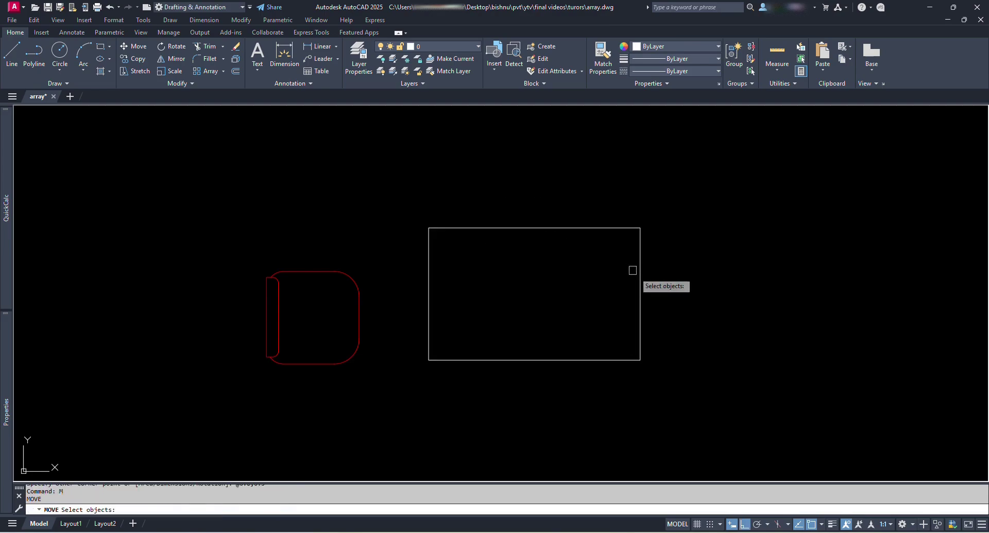
{"action": "left_click", "coordinate": [687, 360]}
{"action": "left_click", "coordinate": [550, 263]}
{"action": "key", "text": "Return"}
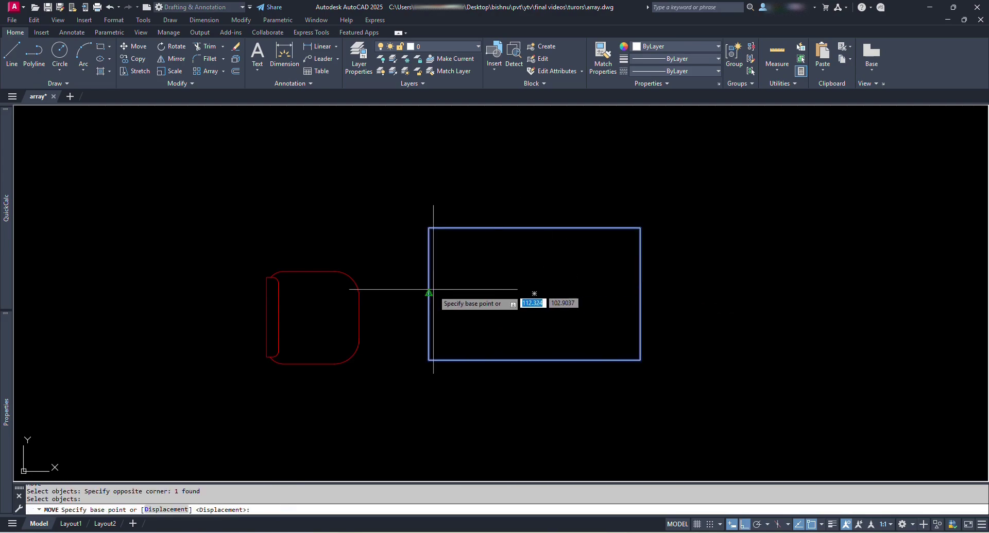
{"action": "left_click", "coordinate": [429, 293]}
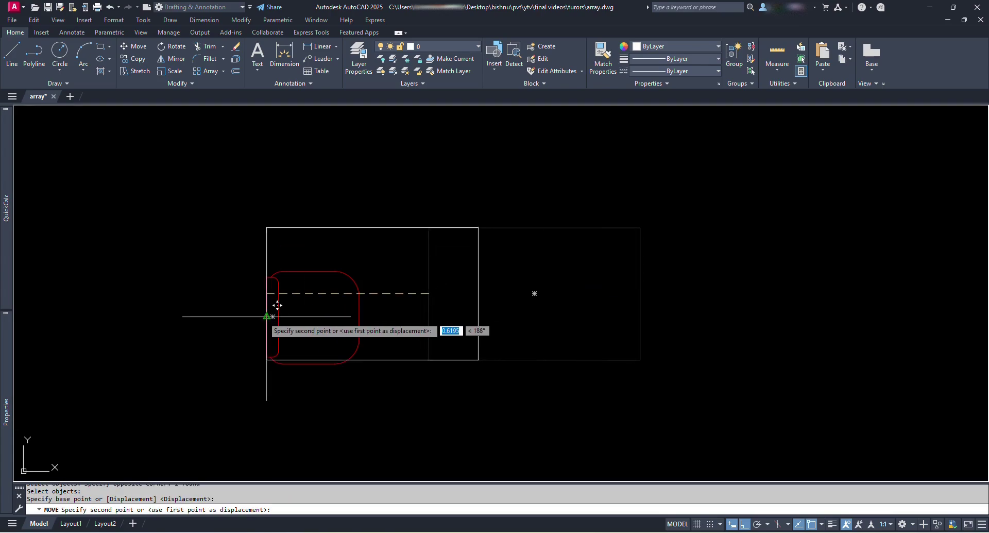
{"action": "left_click", "coordinate": [266, 317]}
{"action": "key", "text": "Escape"}
{"action": "left_click", "coordinate": [326, 381]}
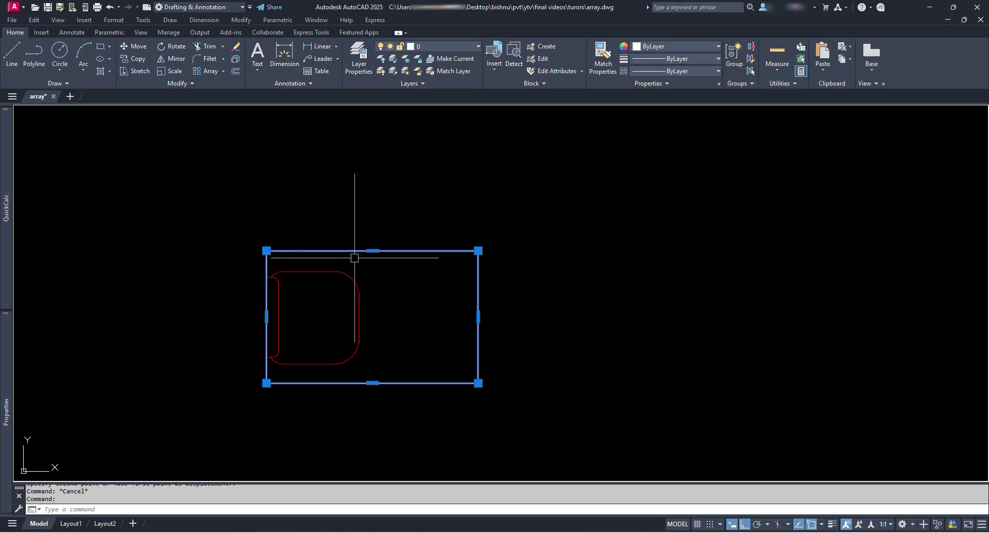
Step: Make the rectangle and D a block named chair based at the lower-left corner, then open it for editing
{"action": "key", "text": "Escape"}
{"action": "left_click", "coordinate": [589, 422]}
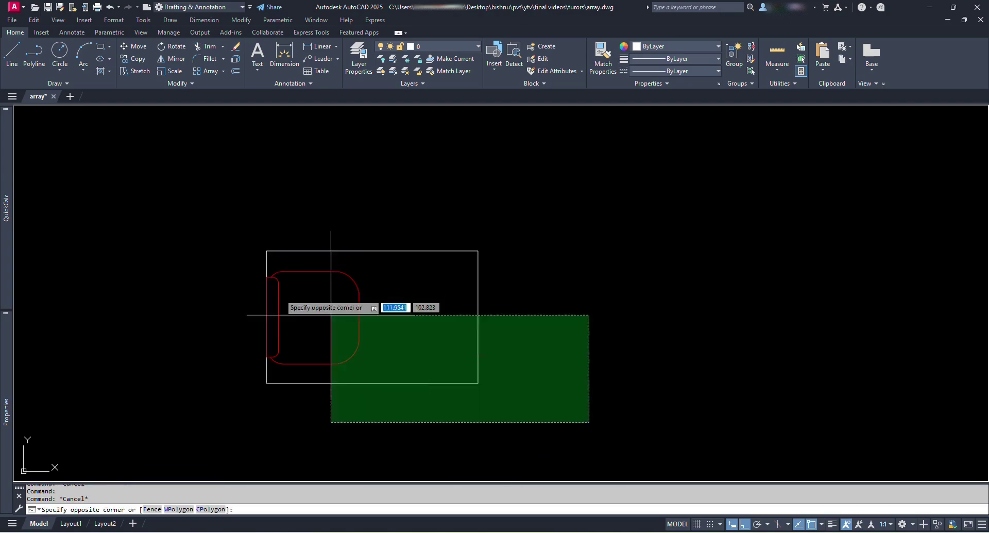
{"action": "left_click", "coordinate": [200, 192]}
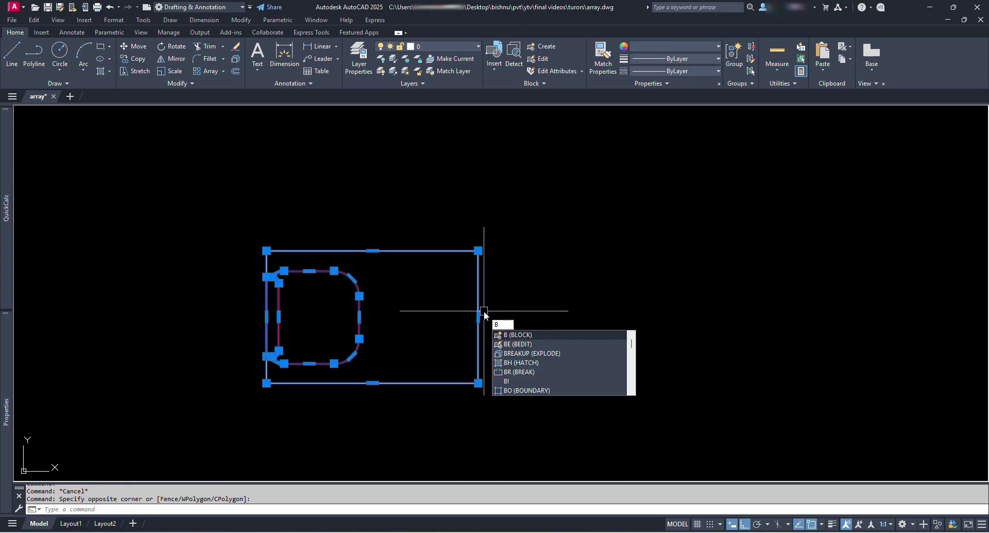
{"action": "key", "text": "Return"}
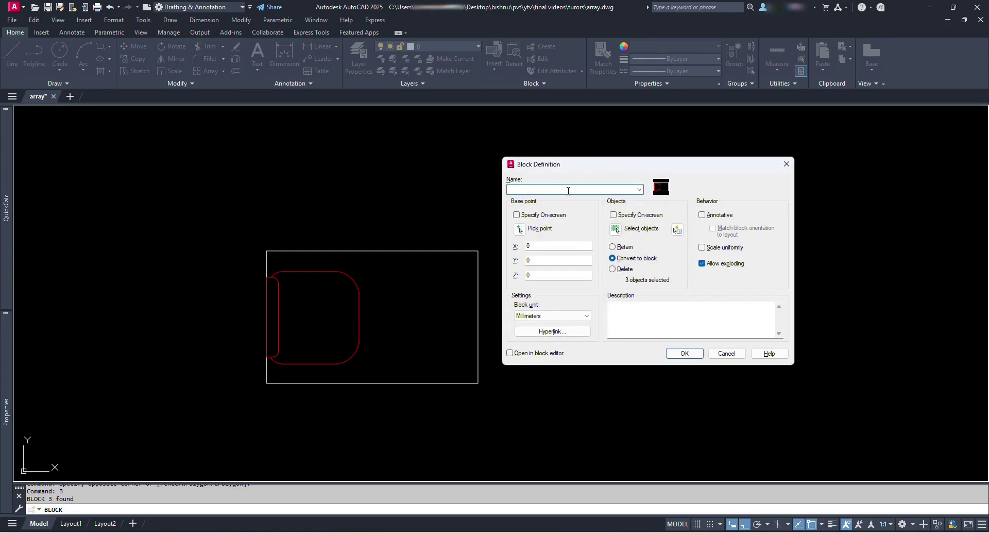
{"action": "left_click", "coordinate": [521, 228]}
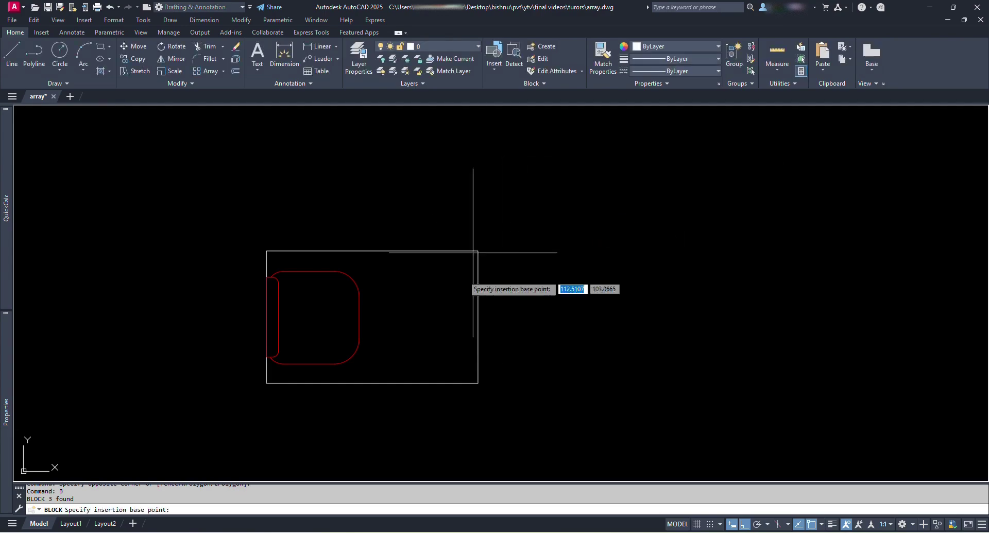
{"action": "left_click", "coordinate": [266, 382]}
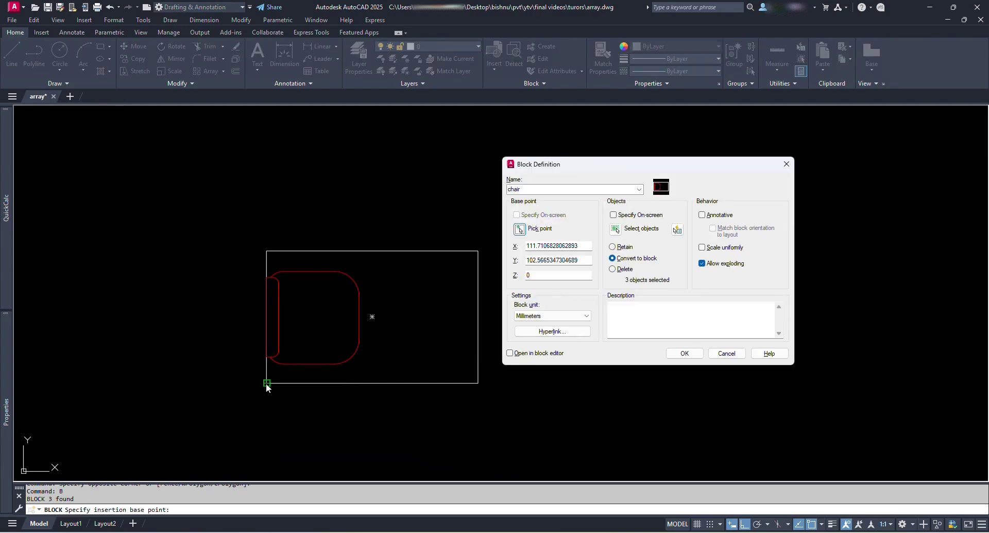
{"action": "left_click", "coordinate": [685, 353]}
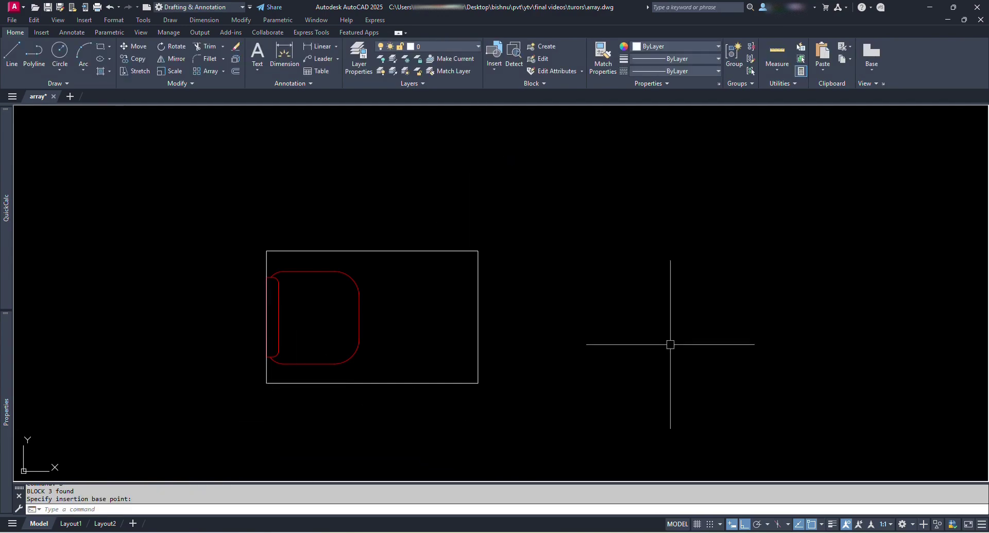
{"action": "left_click", "coordinate": [449, 251]}
{"action": "double_click", "coordinate": [423, 252]}
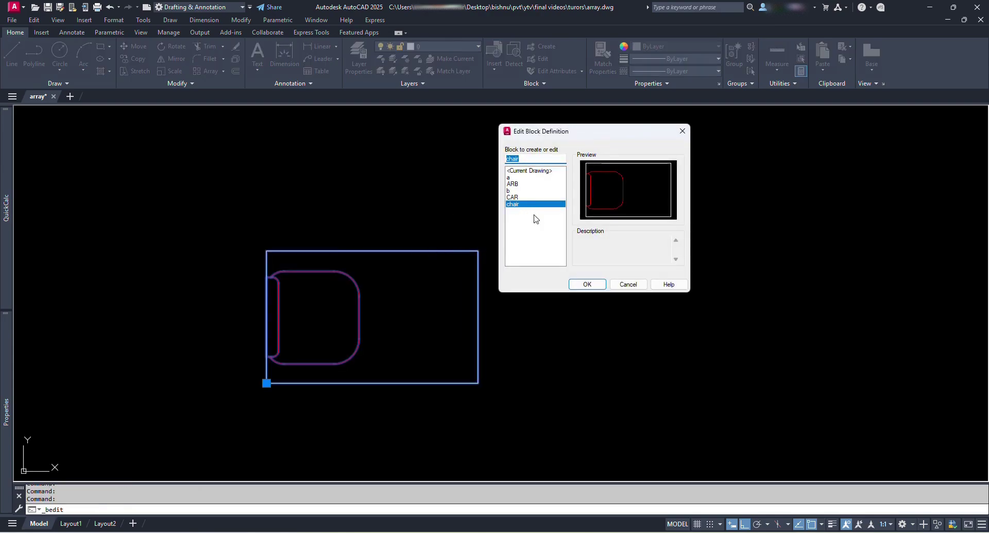
Step: Open the chair block in the Block Editor and erase its rectangle
{"action": "left_click", "coordinate": [587, 284]}
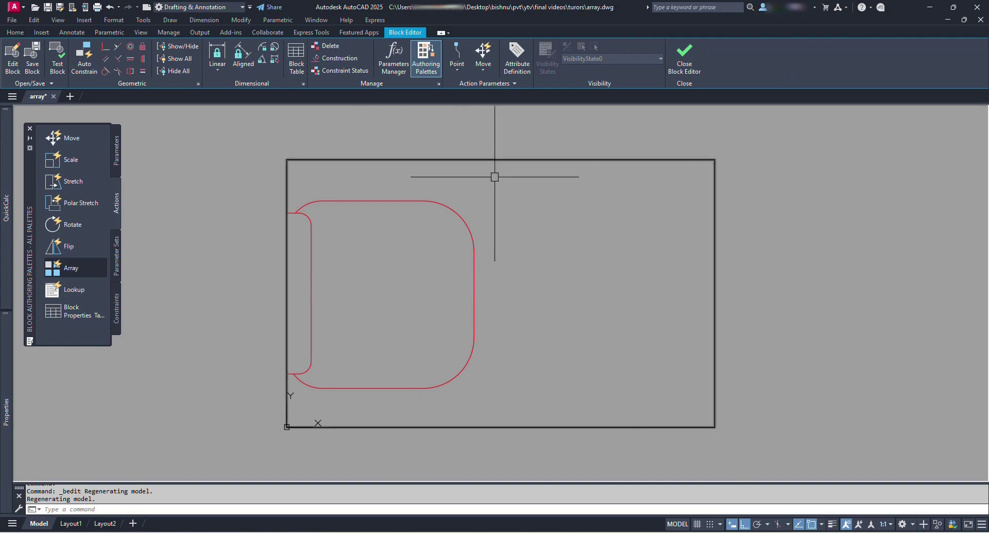
{"action": "left_click", "coordinate": [613, 441]}
{"action": "left_click", "coordinate": [580, 375]}
{"action": "type", "text": "e"}
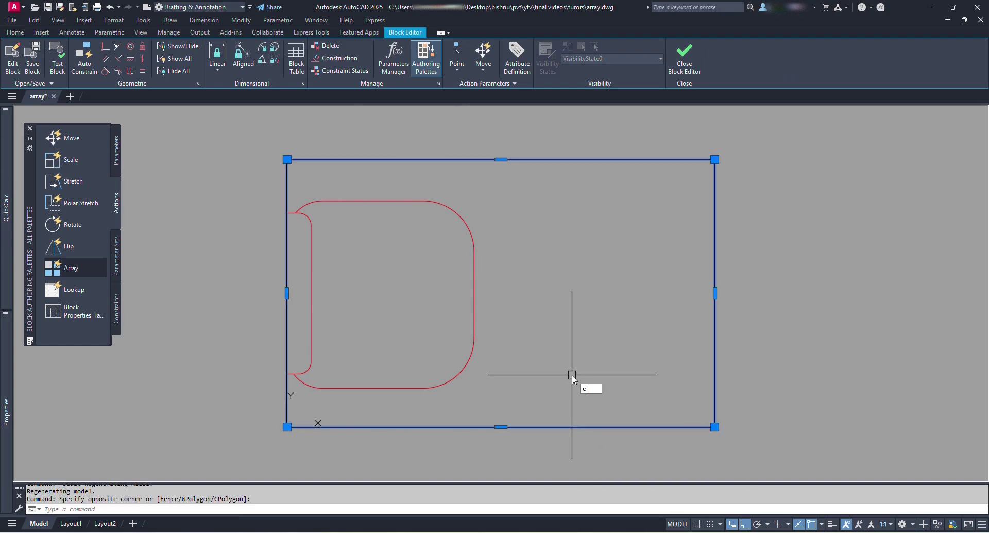
{"action": "key", "text": "Return"}
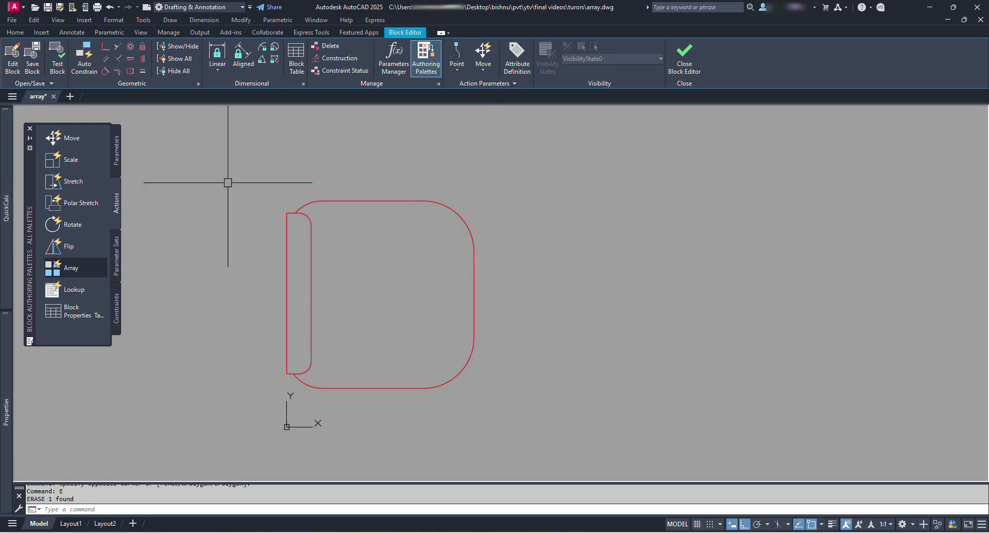
Step: Add an XY parameter from 0,0 to 0.8,0.5
{"action": "left_click", "coordinate": [117, 161]}
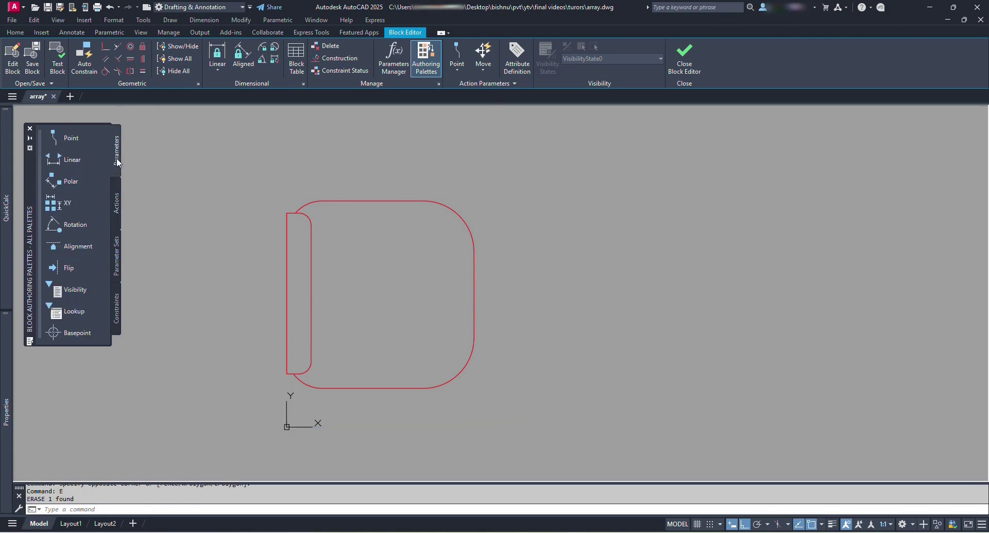
{"action": "left_click", "coordinate": [64, 204]}
{"action": "type", "text": "0"}
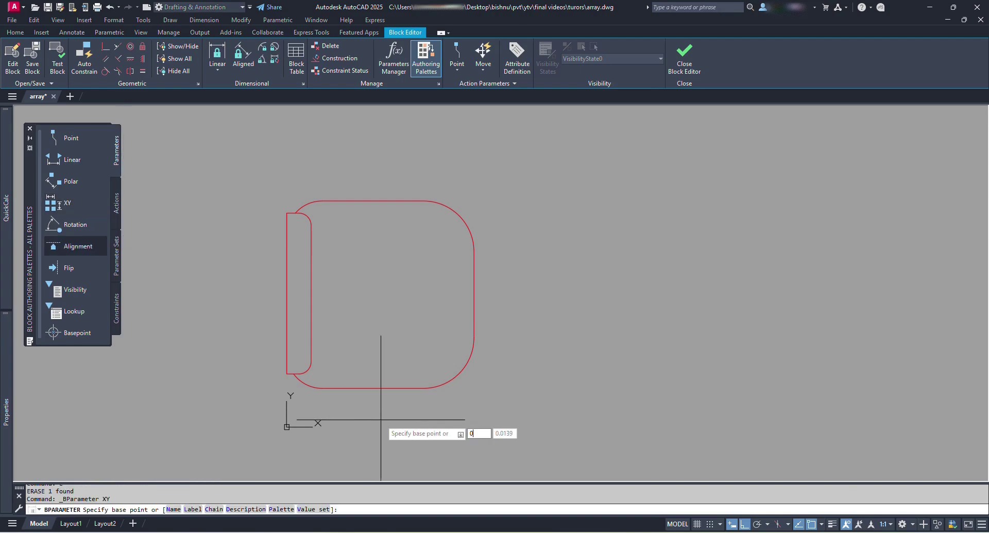
{"action": "key", "text": "Tab"}
{"action": "type", "text": "0"}
{"action": "key", "text": "Return"}
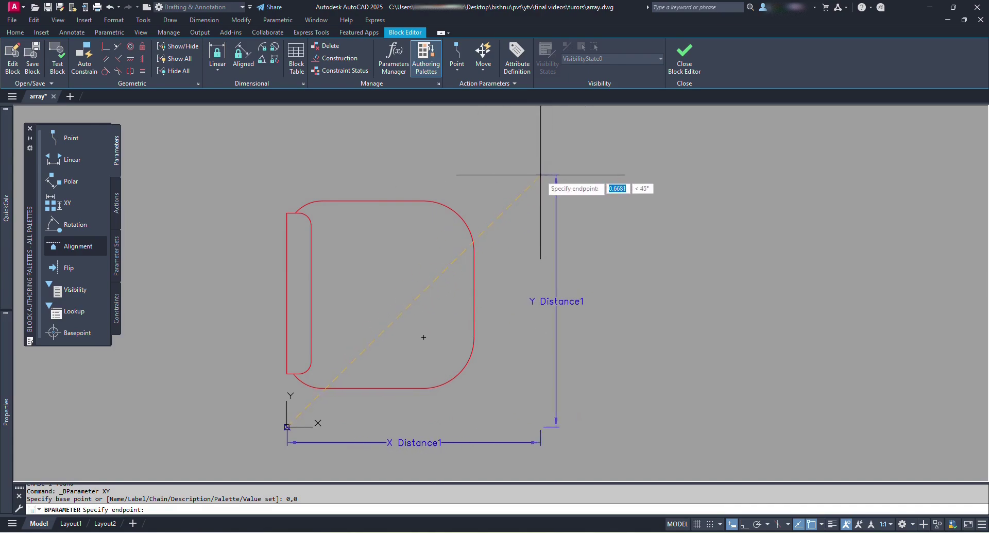
{"action": "type", "text": "0.8,0.5"}
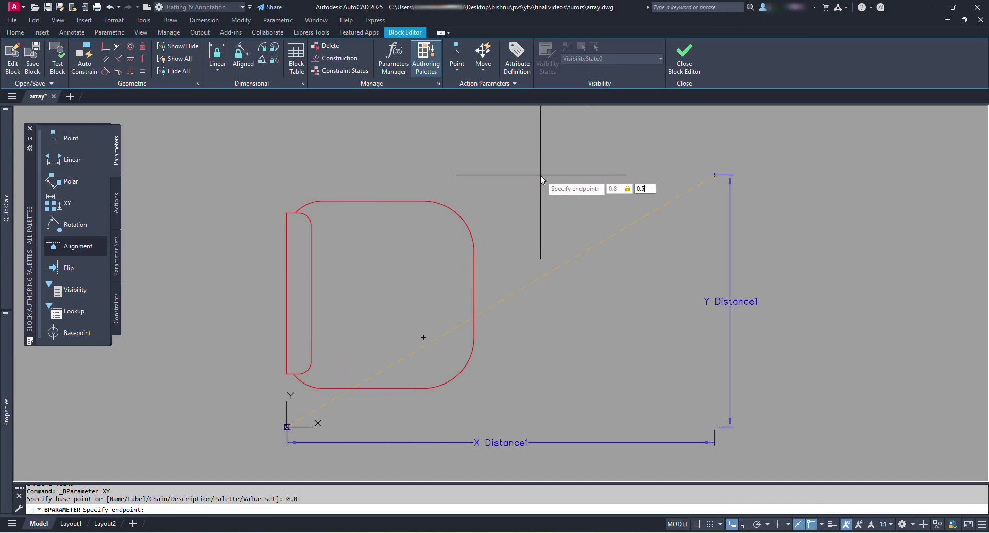
{"action": "key", "text": "Return"}
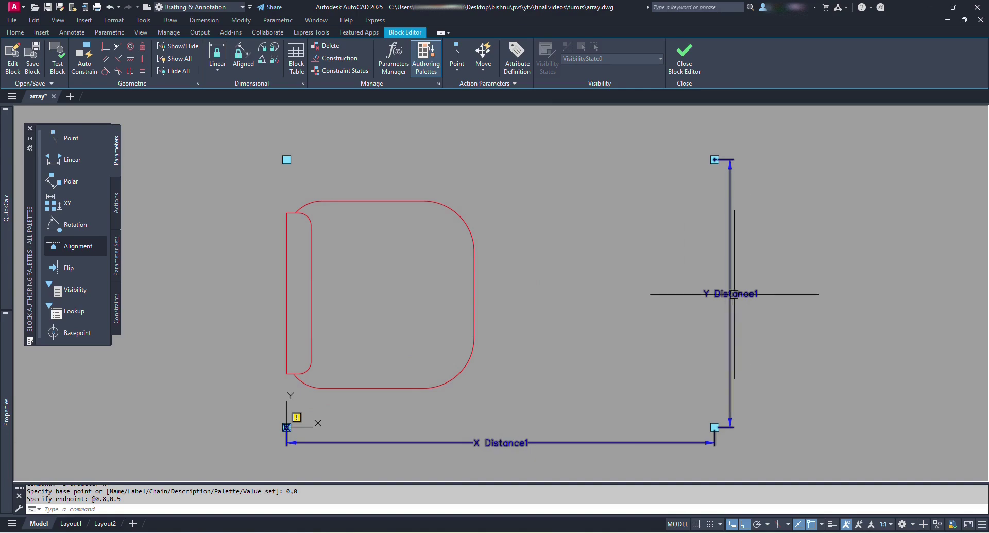
{"action": "left_click", "coordinate": [118, 201]}
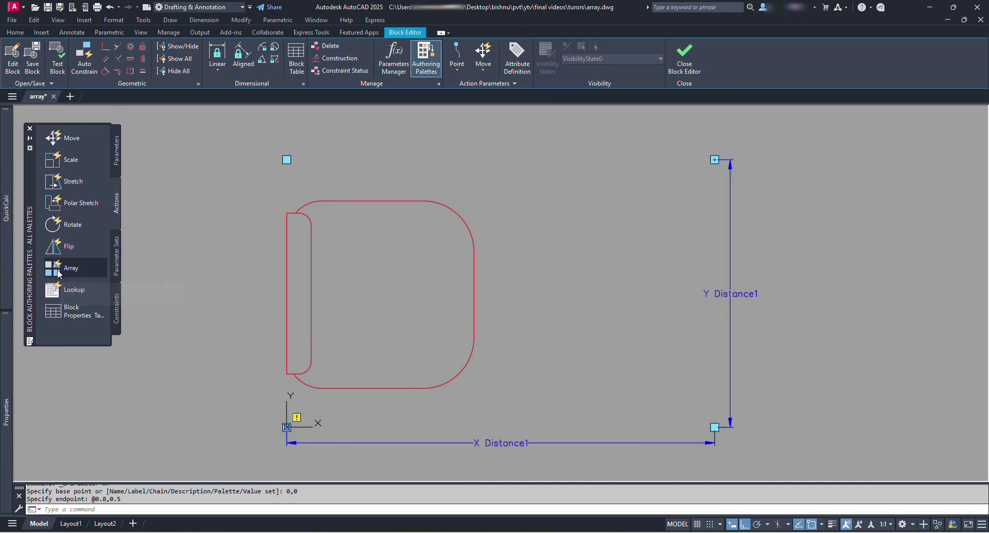
Step: Add an Array action on X Distance1 for all chair objects, 0.5 row and 0.8 column spacing
{"action": "left_click", "coordinate": [68, 268]}
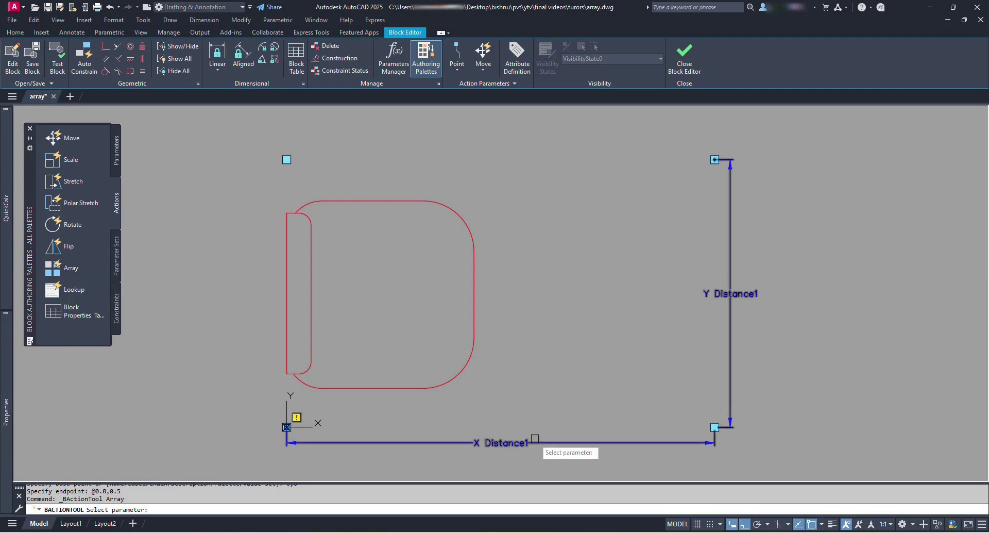
{"action": "left_click", "coordinate": [506, 442]}
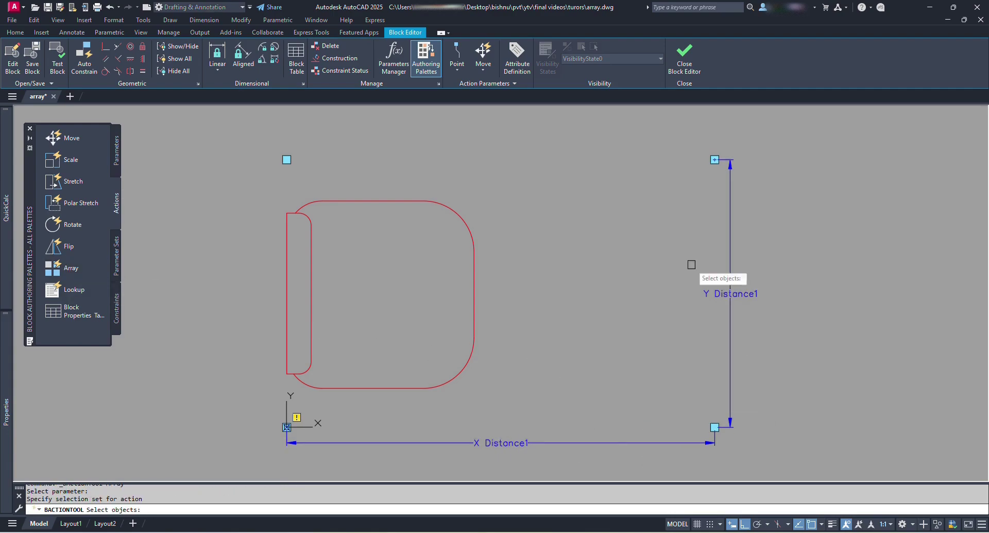
{"action": "left_click", "coordinate": [799, 461]}
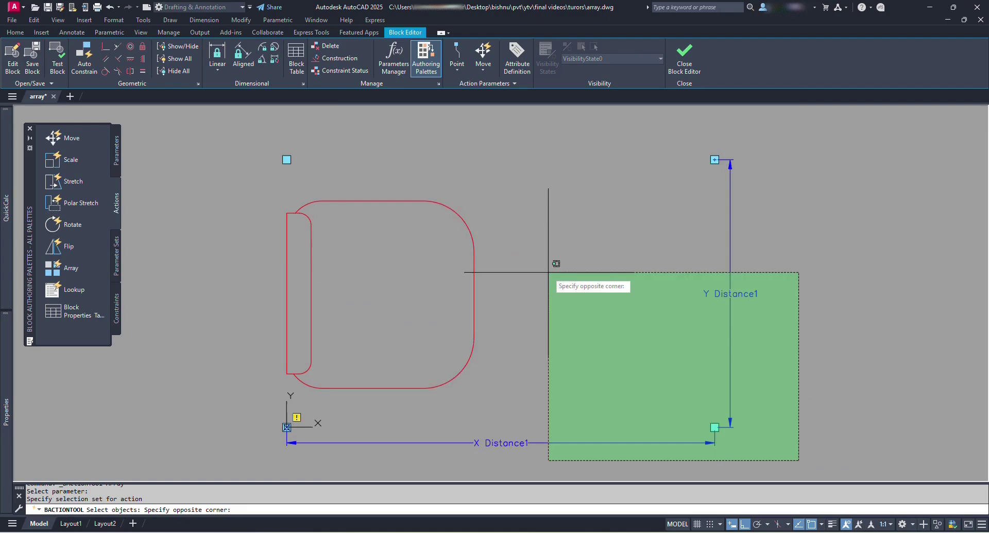
{"action": "left_click", "coordinate": [255, 115]}
{"action": "key", "text": "Return"}
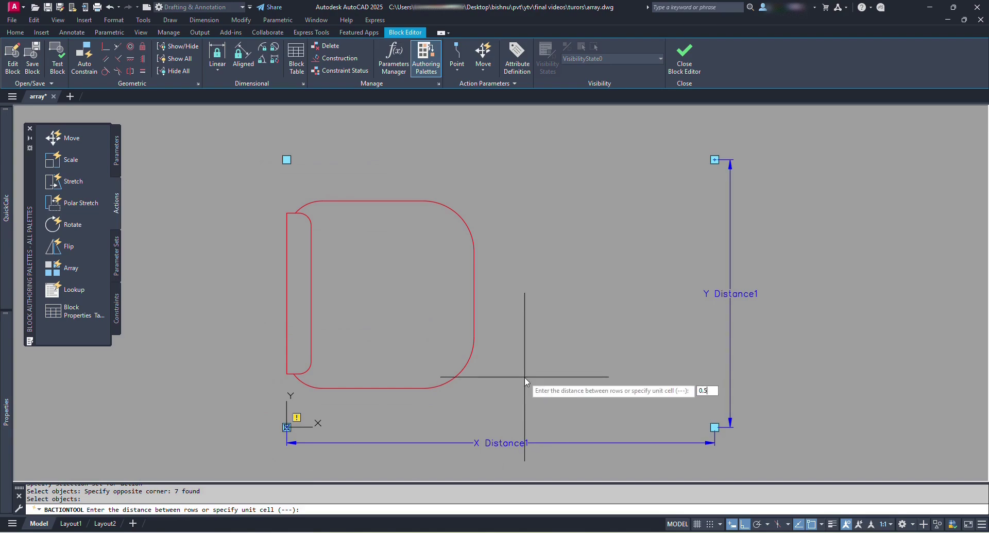
{"action": "type", "text": "0.5"}
{"action": "key", "text": "Return"}
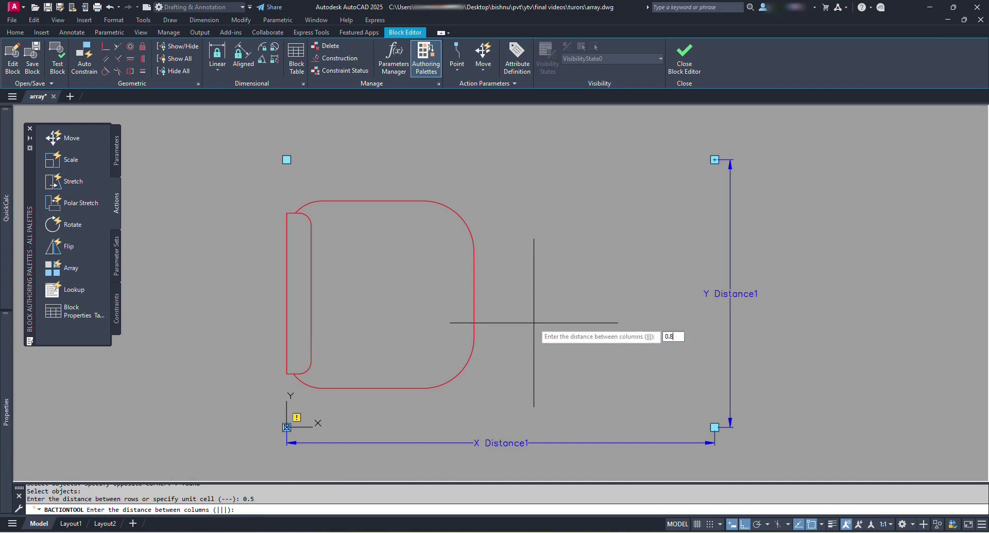
{"action": "key", "text": "Return"}
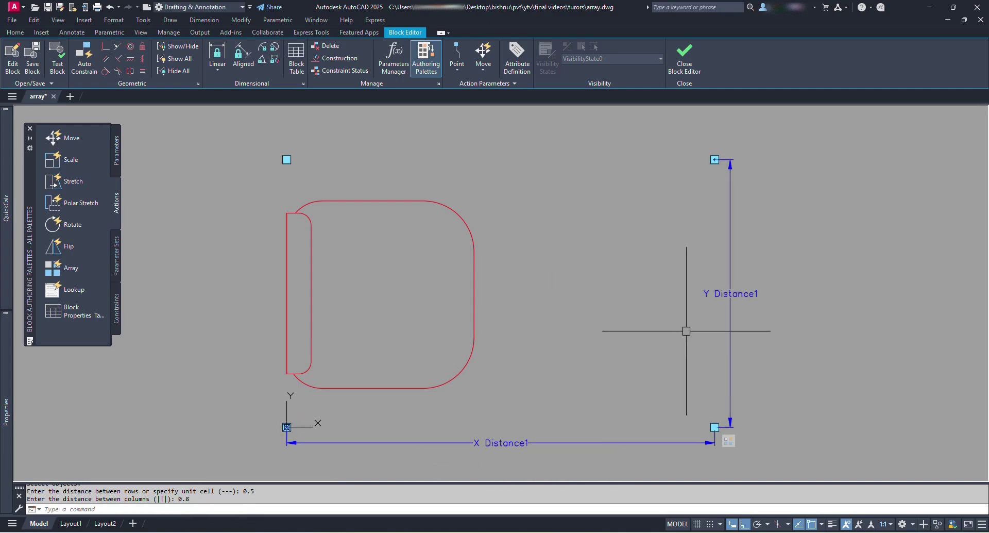
{"action": "left_click", "coordinate": [501, 442]}
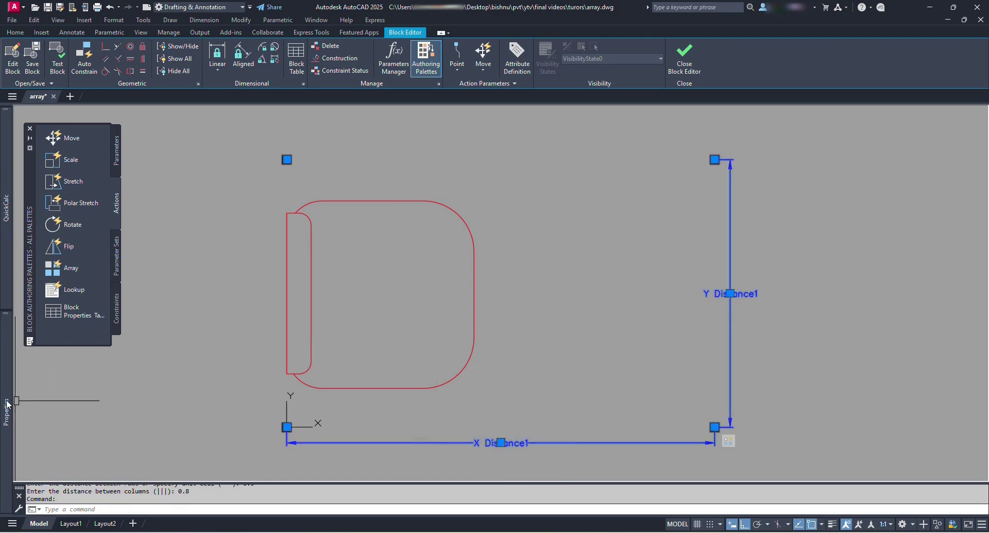
Step: Set the XY parameter to increments: horizontal 0.8, vertical 0.5 with a 0.5 minimum
{"action": "mouse_move", "coordinate": [11, 402]}
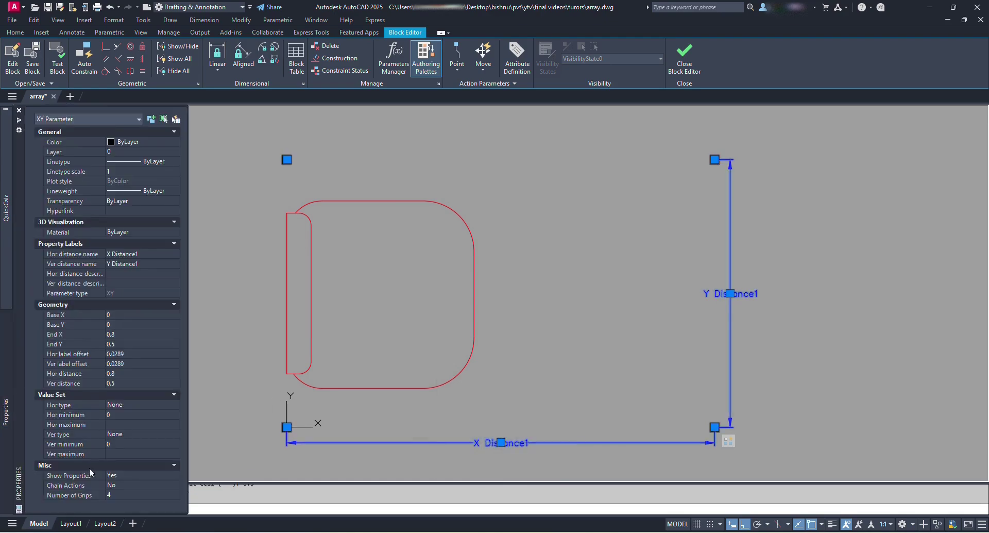
{"action": "left_click", "coordinate": [173, 404]}
{"action": "left_click", "coordinate": [133, 421]}
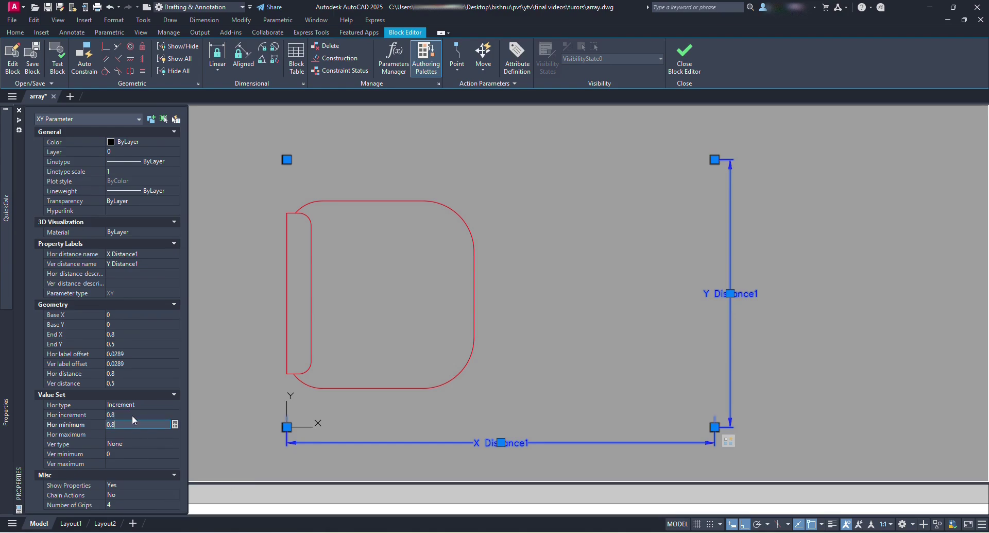
{"action": "key", "text": "Tab"}
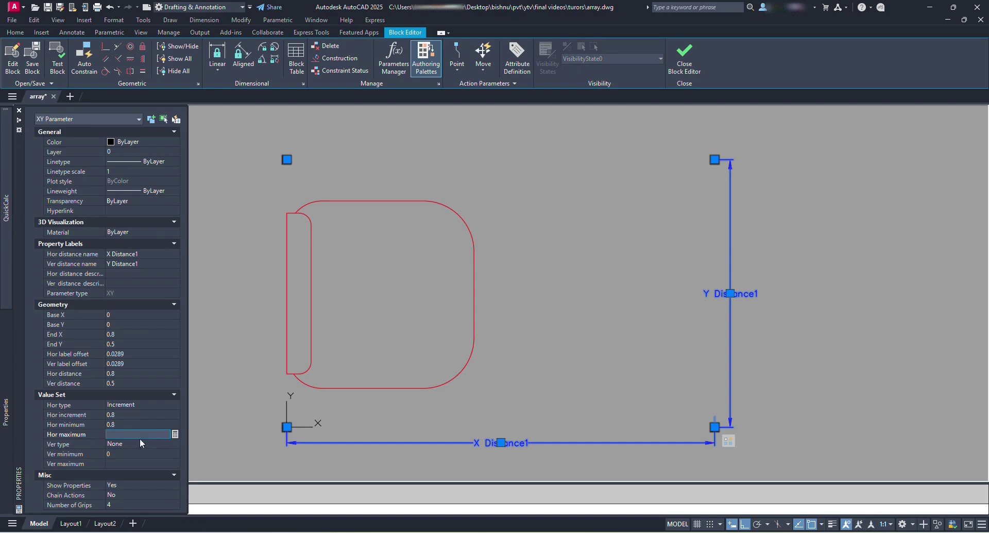
{"action": "left_click", "coordinate": [167, 443]}
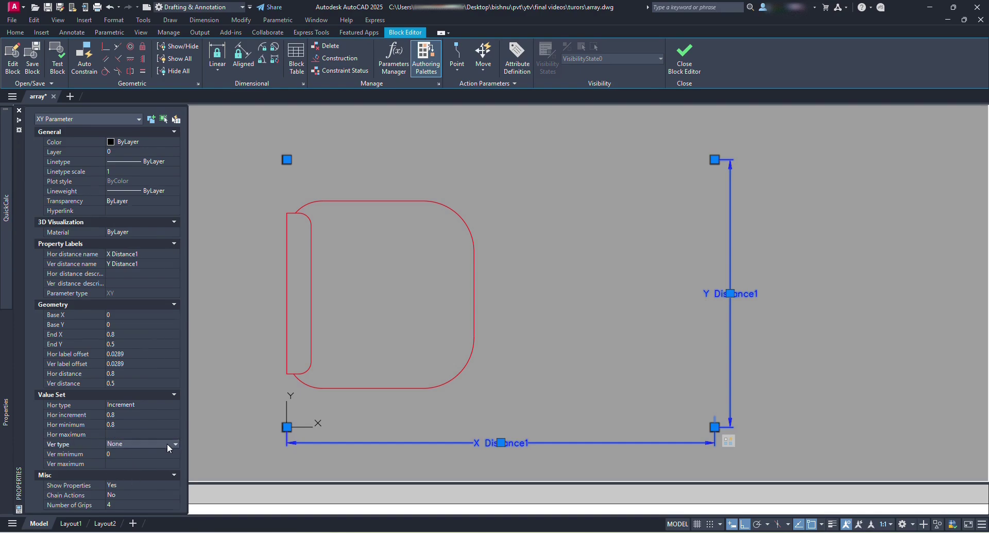
{"action": "left_click", "coordinate": [171, 444]}
{"action": "left_click", "coordinate": [128, 463]}
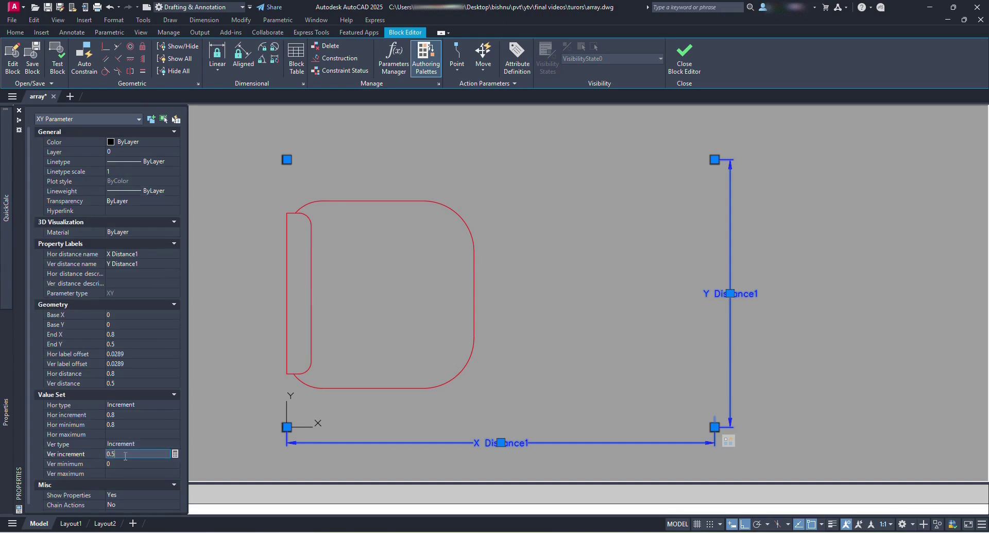
{"action": "key", "text": "Tab"}
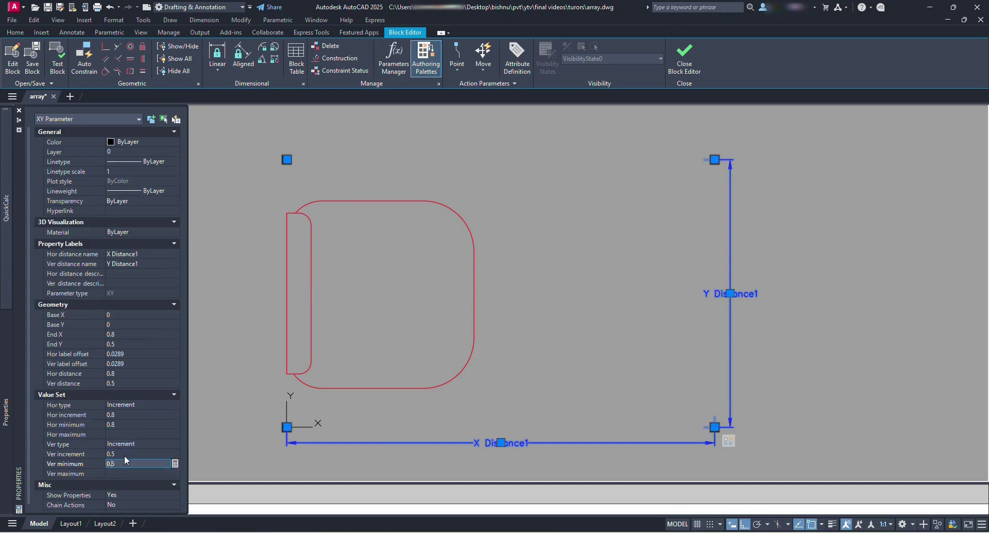
{"action": "type", "text": "0.5"}
{"action": "key", "text": "Return"}
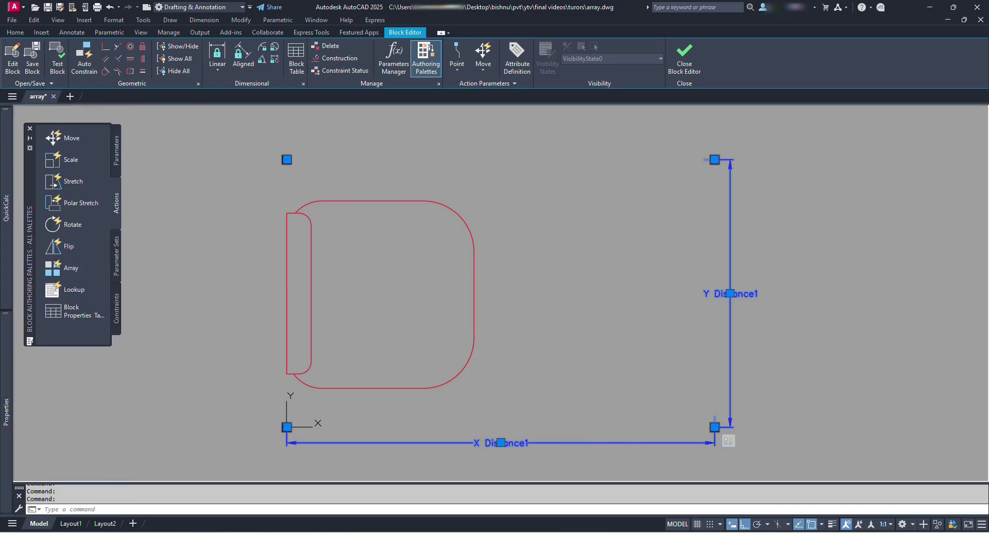
Step: Close the Block Editor saving changes to chair, then select the chair block
{"action": "left_click", "coordinate": [598, 364]}
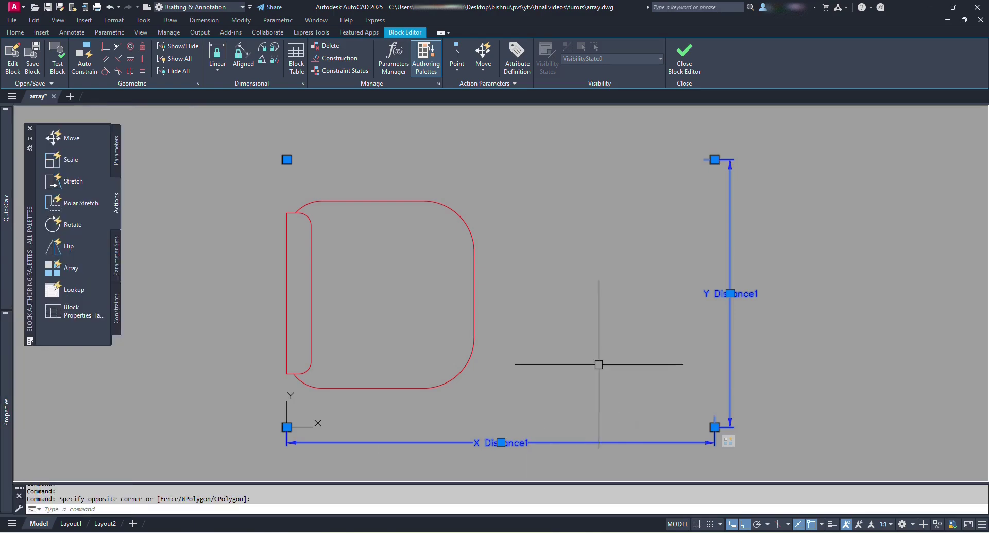
{"action": "left_click", "coordinate": [688, 57]}
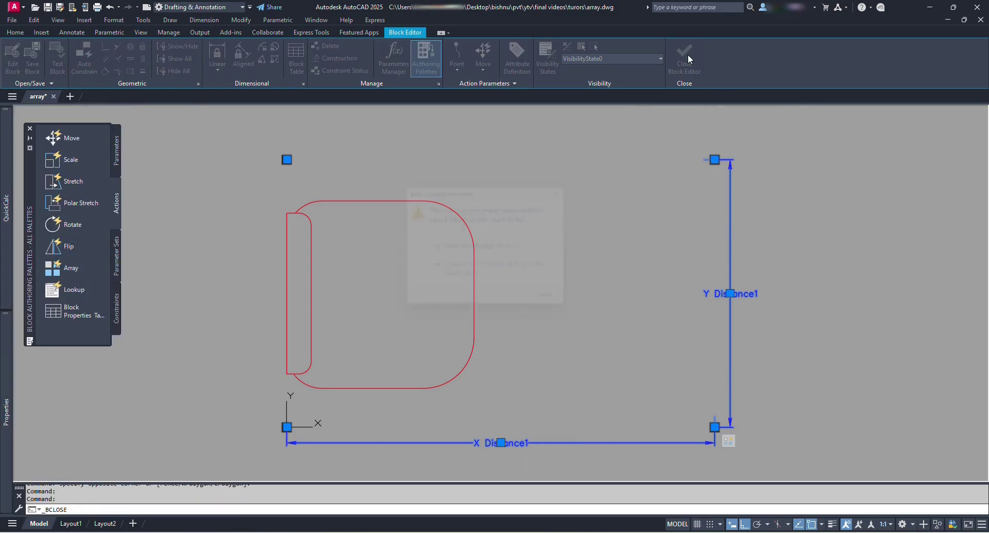
{"action": "left_click", "coordinate": [504, 249]}
{"action": "left_click", "coordinate": [315, 271]}
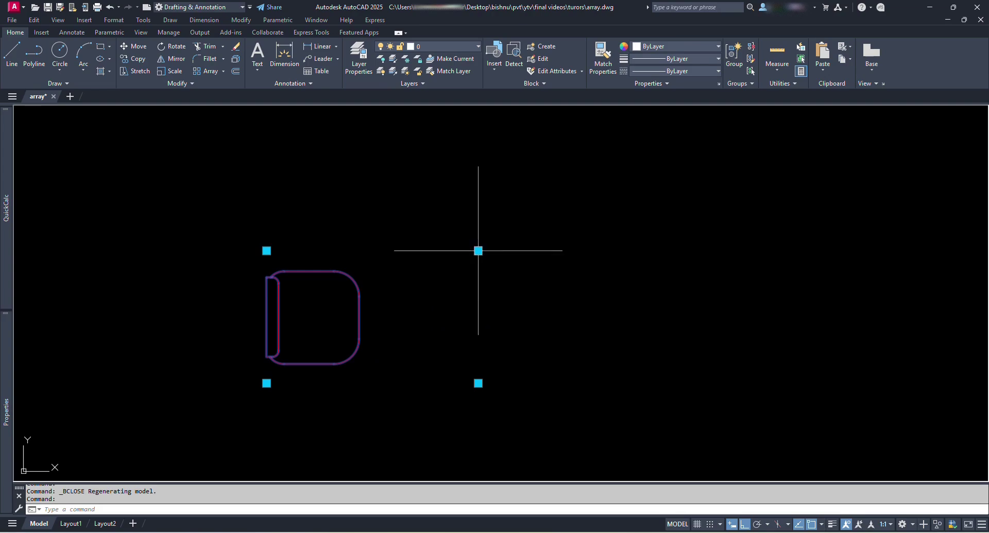
Step: Stretch the chair block's array grip out to a row of 6 chairs
{"action": "left_click", "coordinate": [478, 250]}
{"action": "scroll", "coordinate": [526, 252], "scroll_direction": "down", "scroll_amount": 2}
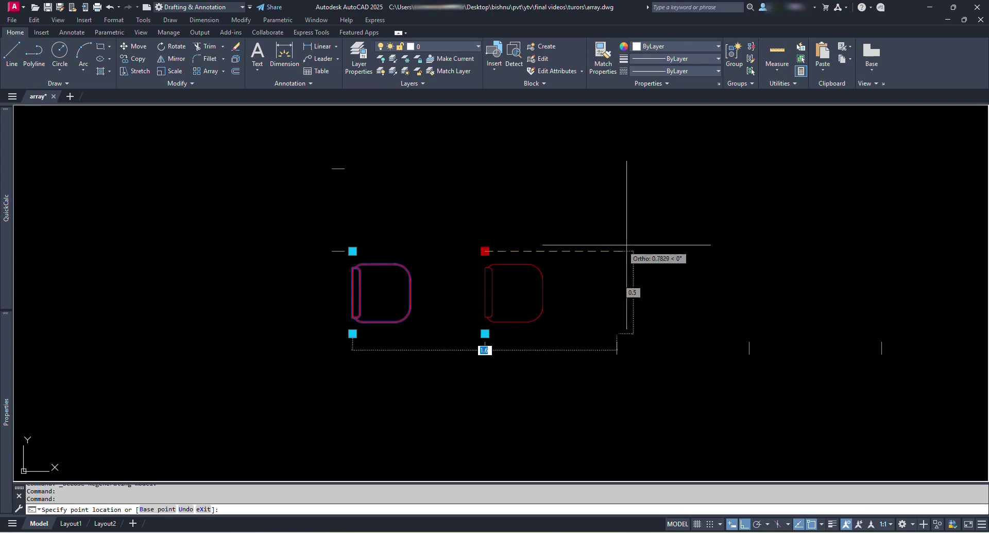
{"action": "scroll", "coordinate": [783, 246], "scroll_direction": "down", "scroll_amount": 2}
{"action": "middle_click_drag", "start_coordinate": [809, 245], "coordinate": [511, 294]}
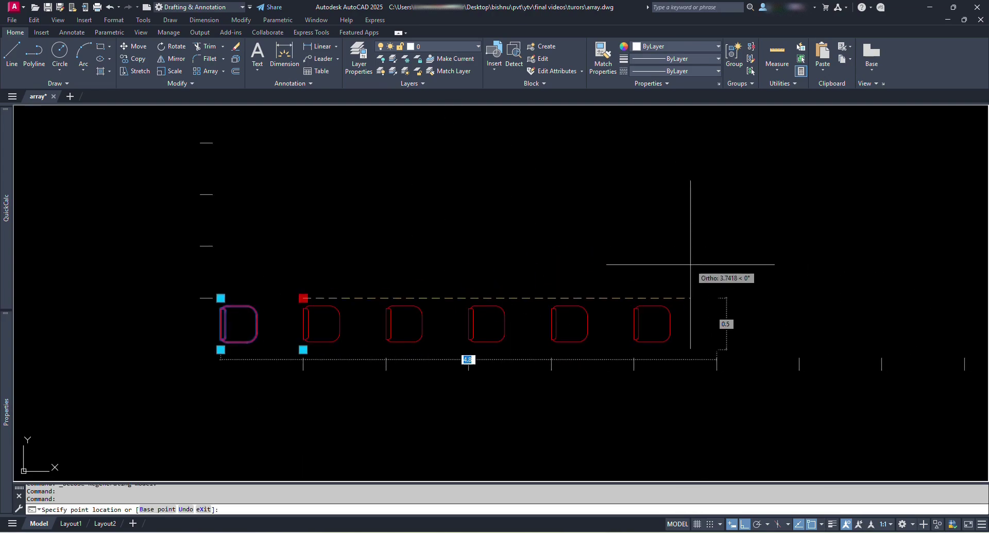
{"action": "left_click", "coordinate": [713, 273]}
{"action": "middle_click_drag", "start_coordinate": [711, 272], "coordinate": [729, 311]}
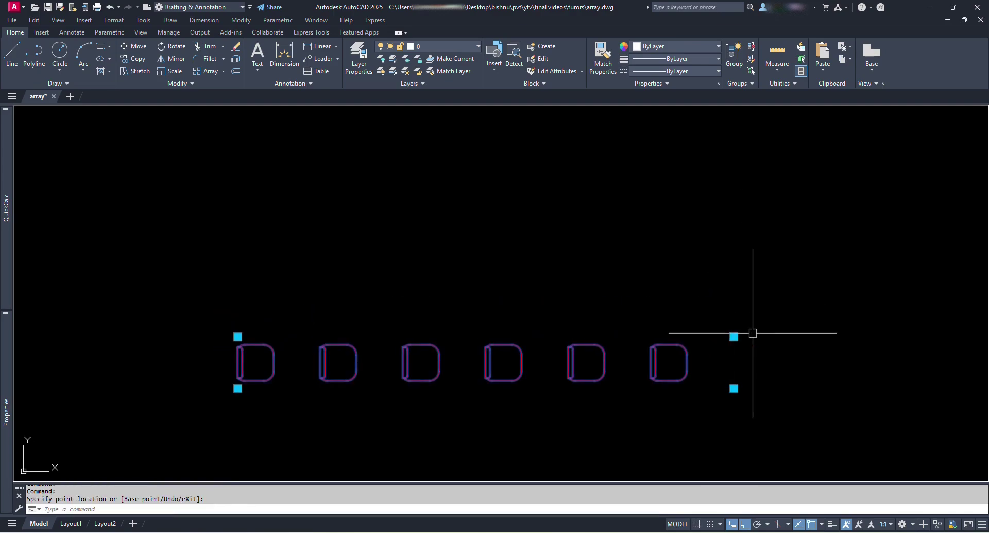
Step: Extend the chairs upward into a 6-column by 7-row array
{"action": "left_click", "coordinate": [734, 336]}
{"action": "scroll", "coordinate": [741, 247], "scroll_direction": "down", "scroll_amount": 4}
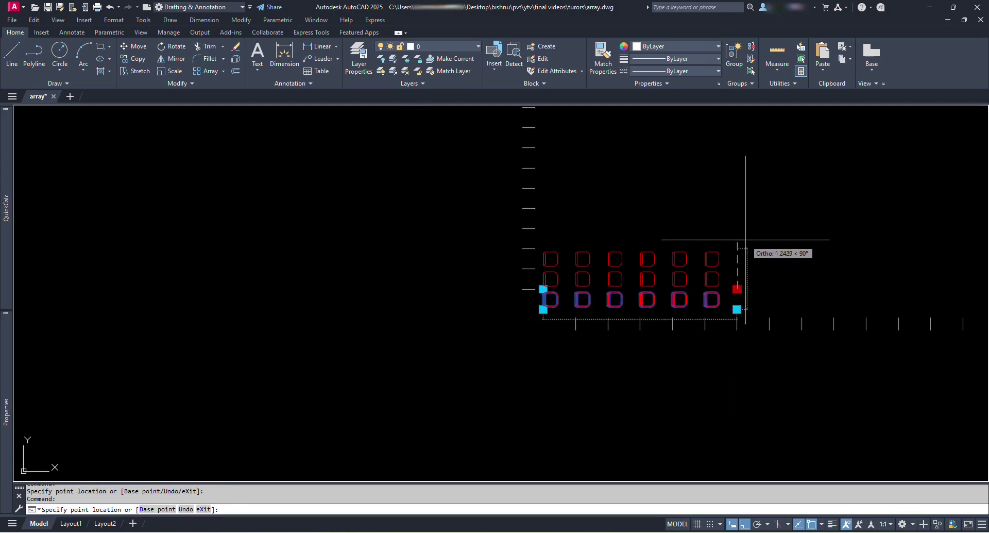
{"action": "middle_click_drag", "start_coordinate": [741, 243], "coordinate": [735, 283]}
{"action": "left_click", "coordinate": [739, 274]}
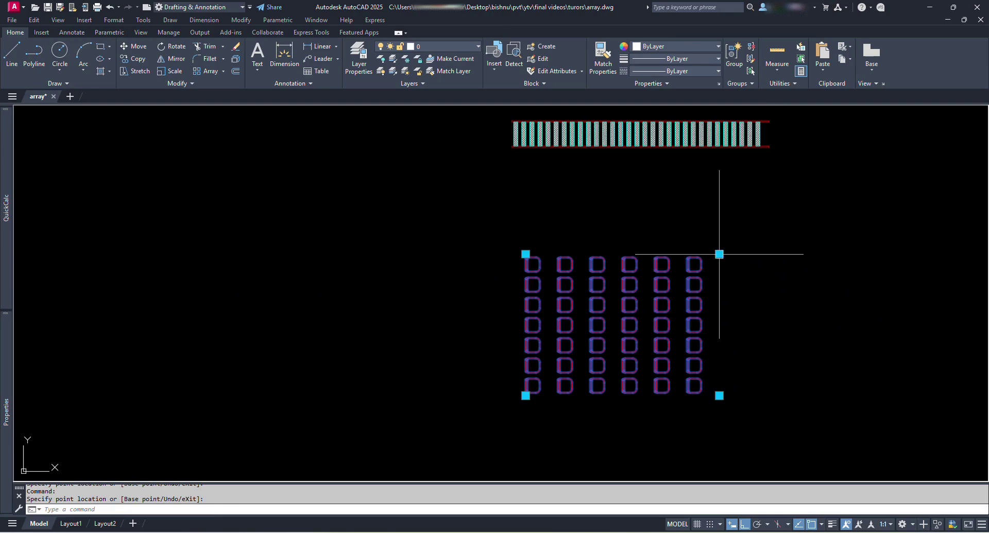
Step: Widen the chair array to 8 columns with its lower-right grip
{"action": "left_click", "coordinate": [719, 254]}
{"action": "left_click", "coordinate": [657, 245]}
{"action": "left_click", "coordinate": [655, 395]}
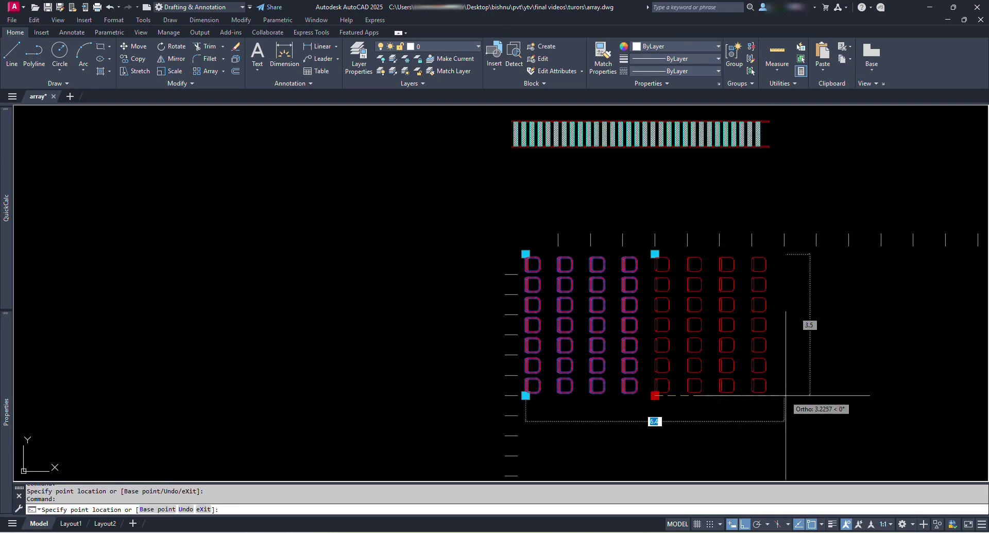
{"action": "left_click", "coordinate": [786, 395]}
Step: Trim the array down to 4 rows, deselect it, and recentre the view
{"action": "left_click", "coordinate": [781, 251]}
{"action": "left_click", "coordinate": [778, 250]}
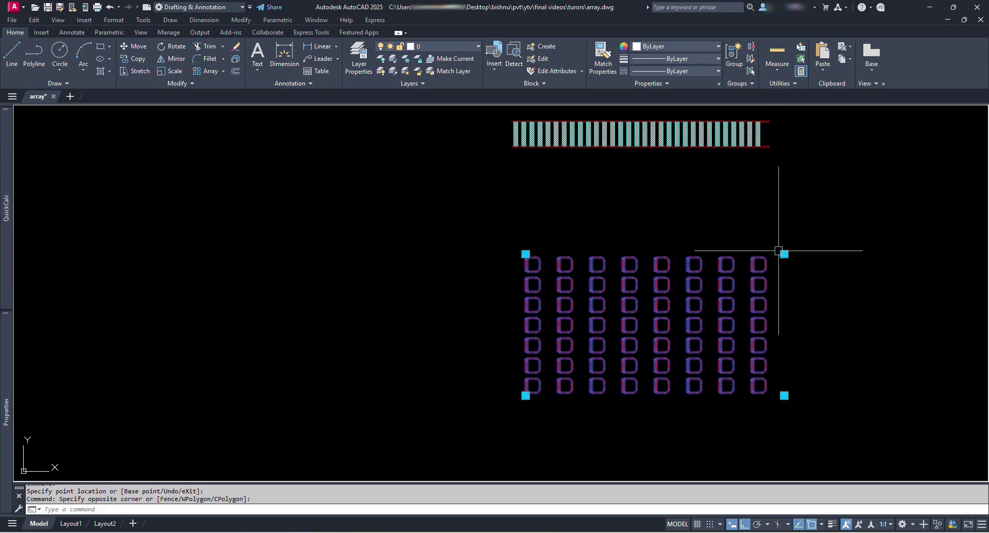
{"action": "left_click", "coordinate": [784, 254]}
{"action": "left_click", "coordinate": [764, 323]}
{"action": "key", "text": "Escape"}
{"action": "scroll", "coordinate": [763, 323], "scroll_direction": "up", "scroll_amount": 4}
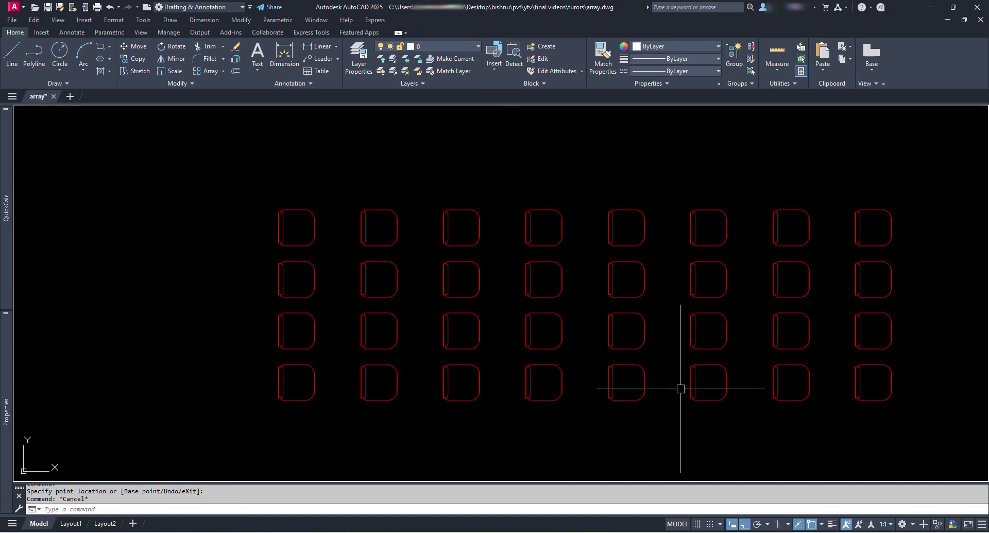
{"action": "middle_click_drag", "start_coordinate": [680, 391], "coordinate": [516, 400]}
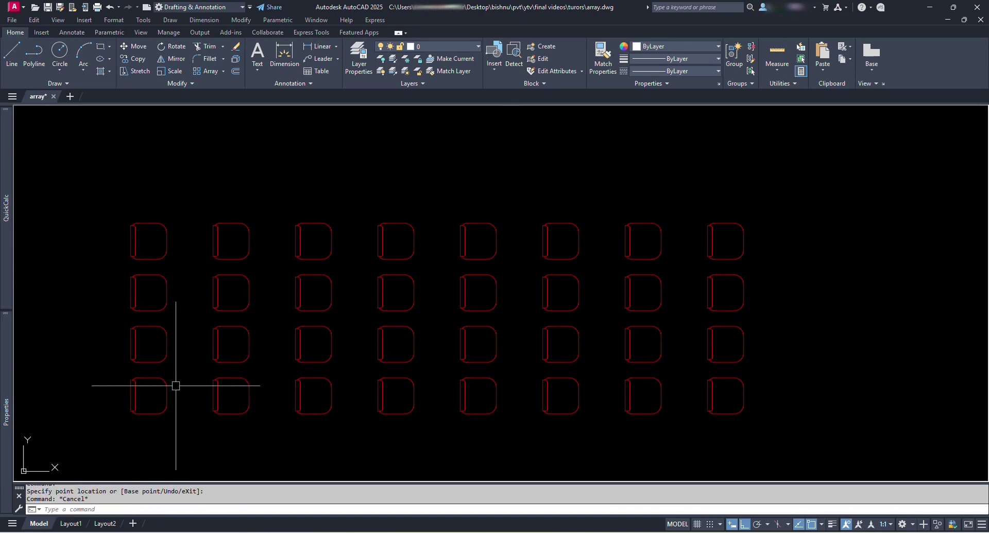
Step: Open the chair block for editing and define attribute NO with default 0, Middle center
{"action": "double_click", "coordinate": [151, 377]}
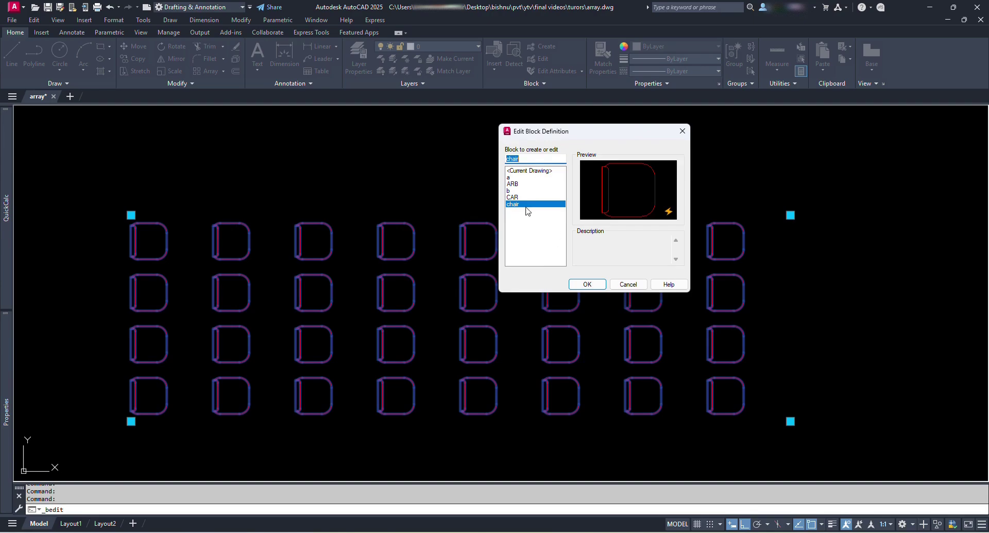
{"action": "left_click", "coordinate": [587, 284]}
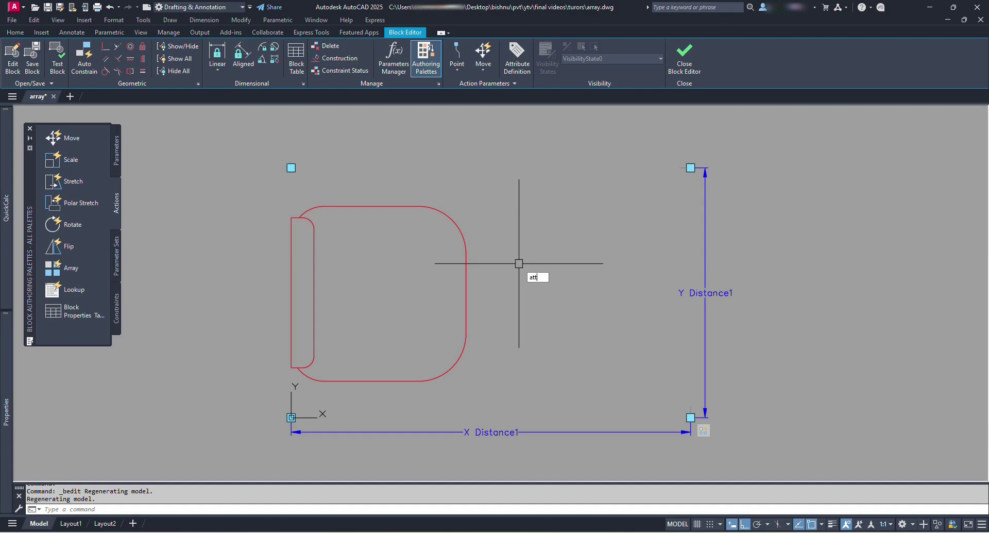
{"action": "key", "text": "Return"}
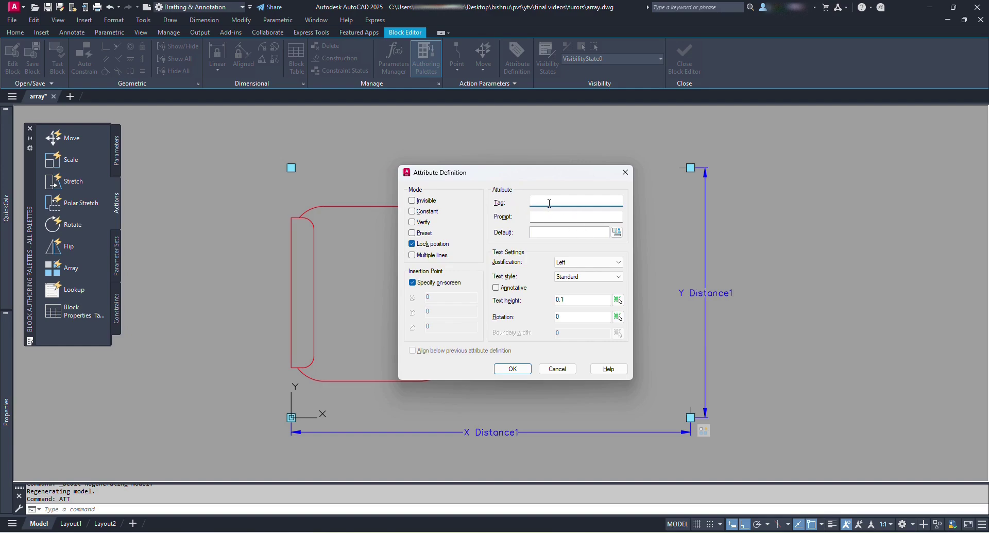
{"action": "left_click", "coordinate": [551, 232]}
{"action": "type", "text": "0"}
{"action": "left_click", "coordinate": [564, 263]}
{"action": "left_click", "coordinate": [590, 340]}
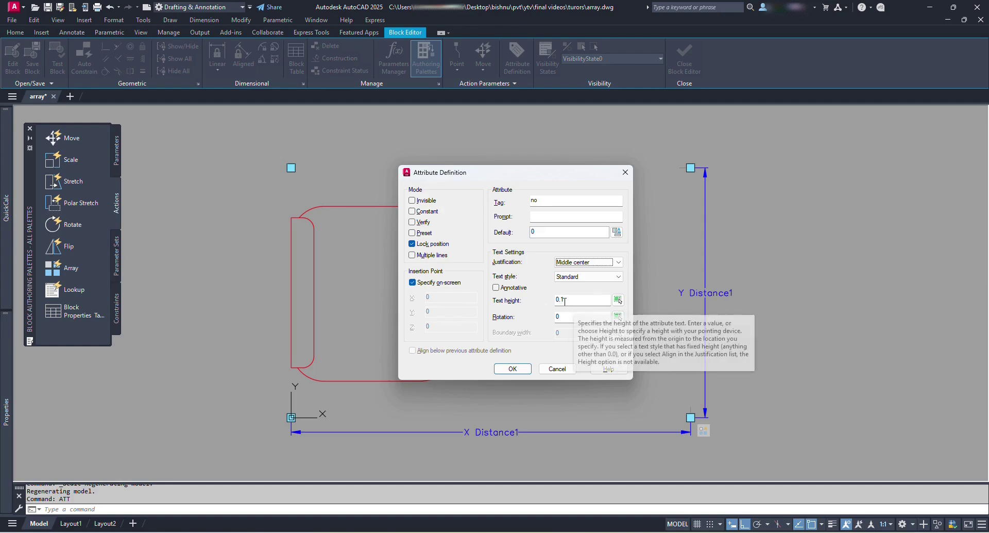
{"action": "left_click", "coordinate": [521, 373]}
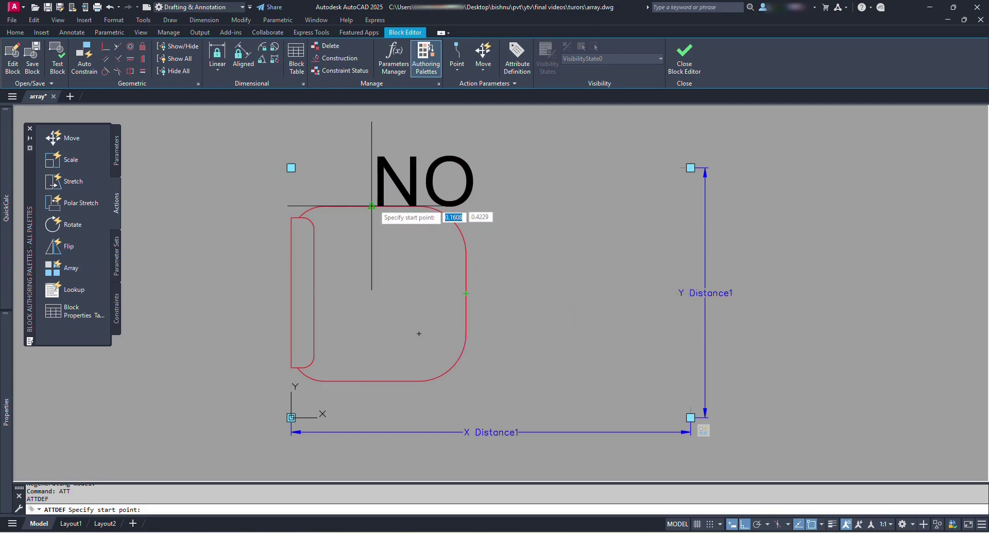
Step: Place the attribute at the chair's centre, then close the Block Editor saving changes
{"action": "left_click", "coordinate": [372, 292]}
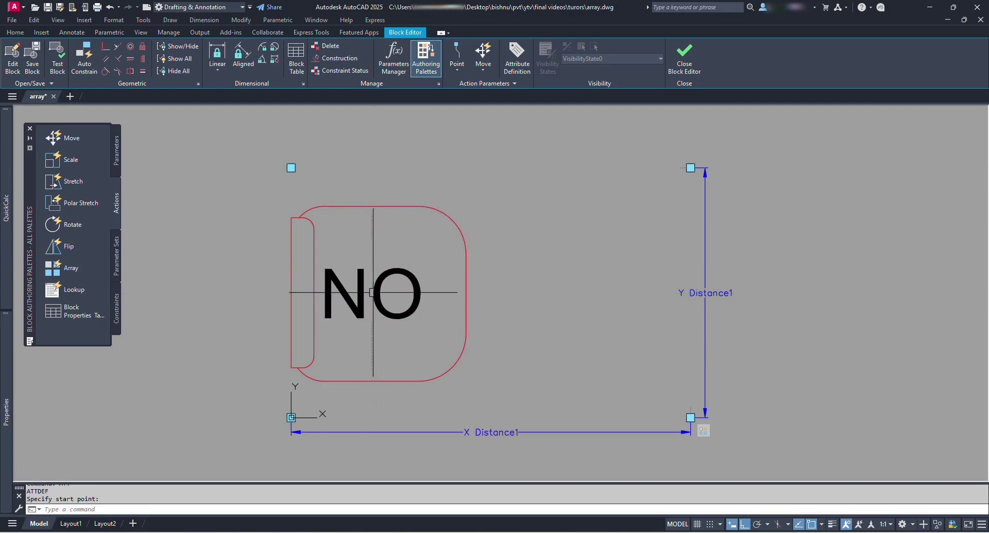
{"action": "left_click", "coordinate": [688, 62]}
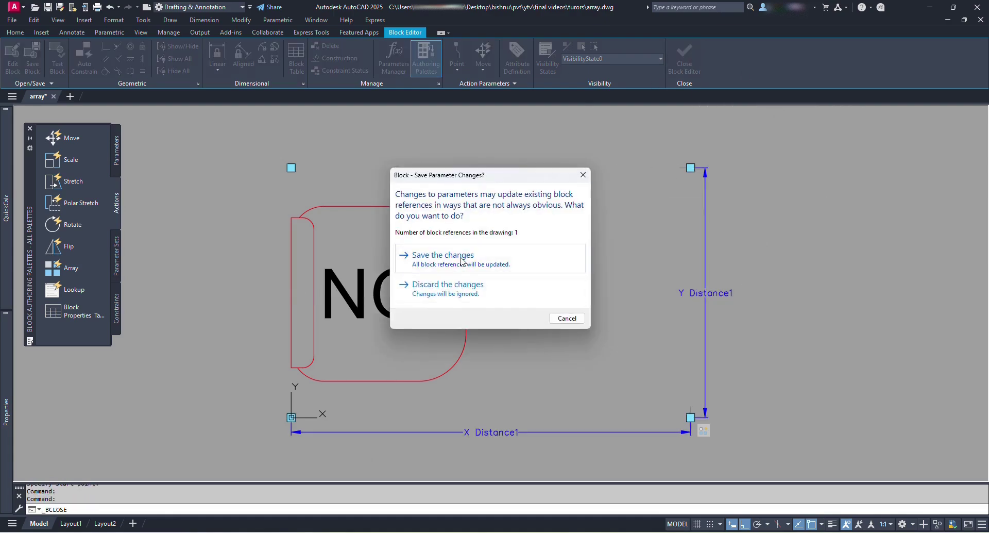
{"action": "left_click", "coordinate": [443, 256]}
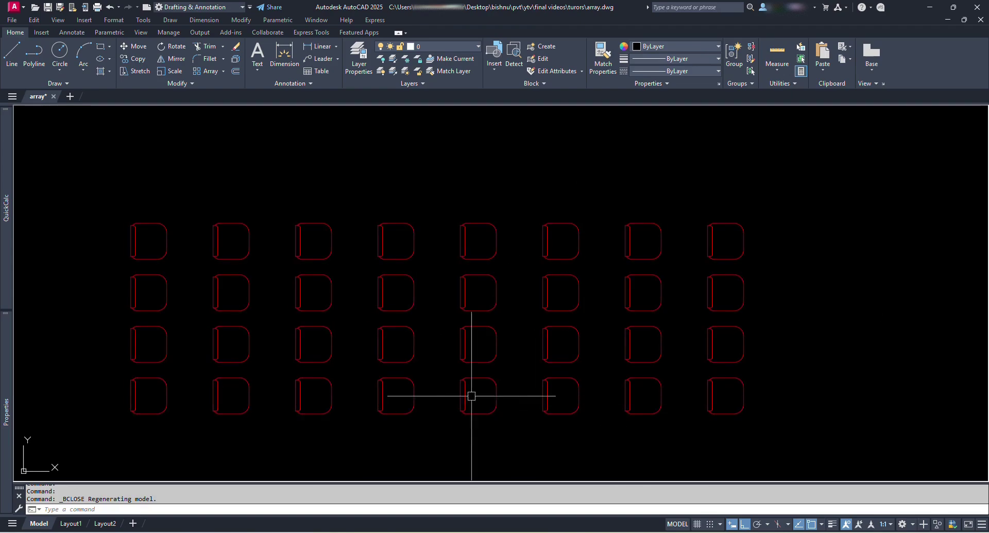
Step: Shrink the chair array to 3 columns and deselect it
{"action": "left_click", "coordinate": [731, 216]}
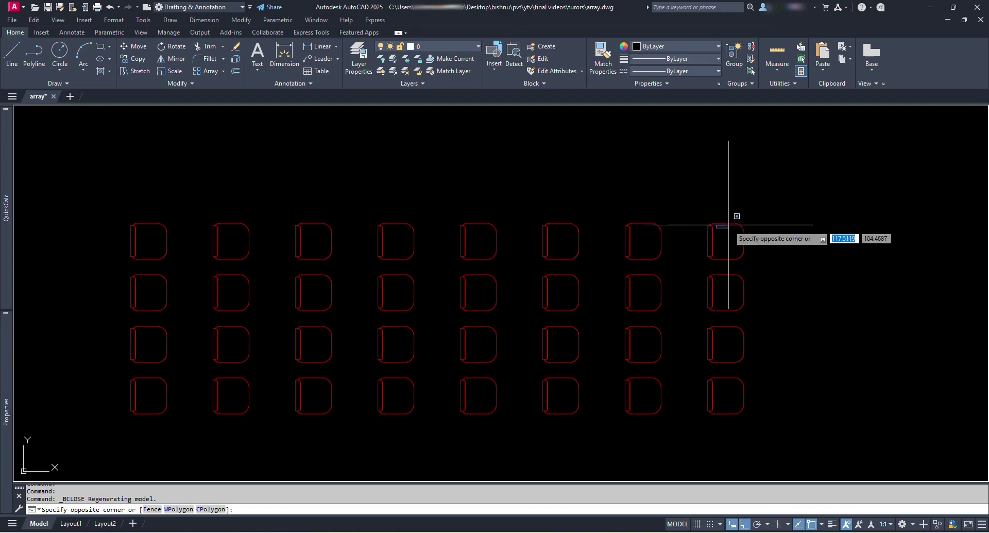
{"action": "left_click", "coordinate": [766, 219]}
{"action": "left_click", "coordinate": [790, 215]}
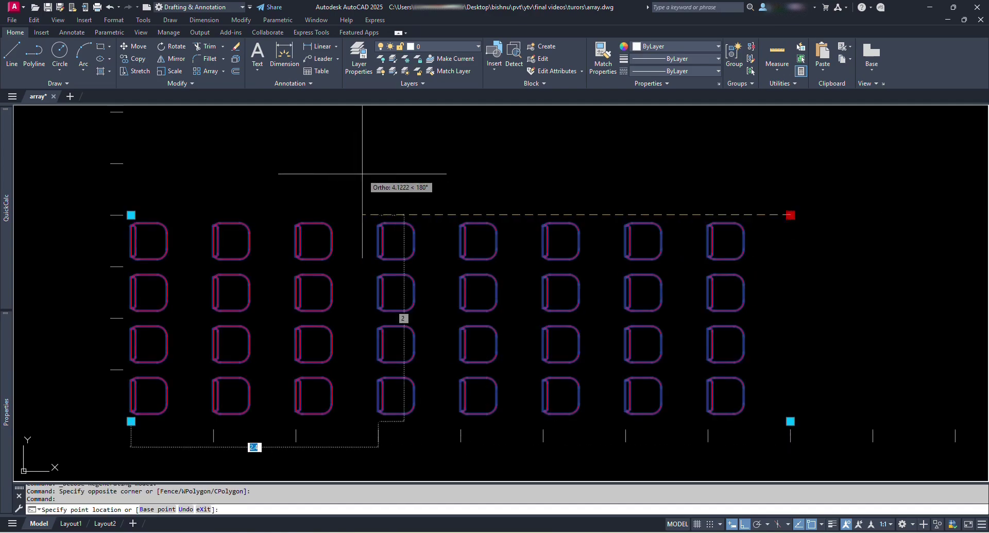
{"action": "left_click", "coordinate": [364, 183]}
{"action": "middle_click_drag", "start_coordinate": [238, 294], "coordinate": [446, 285]}
{"action": "key", "text": "Escape"}
{"action": "middle_click_drag", "start_coordinate": [393, 352], "coordinate": [385, 338]}
Step: Run ATTSYNC on a chair block so it gains the new NO attribute
{"action": "type", "text": "attsync"}
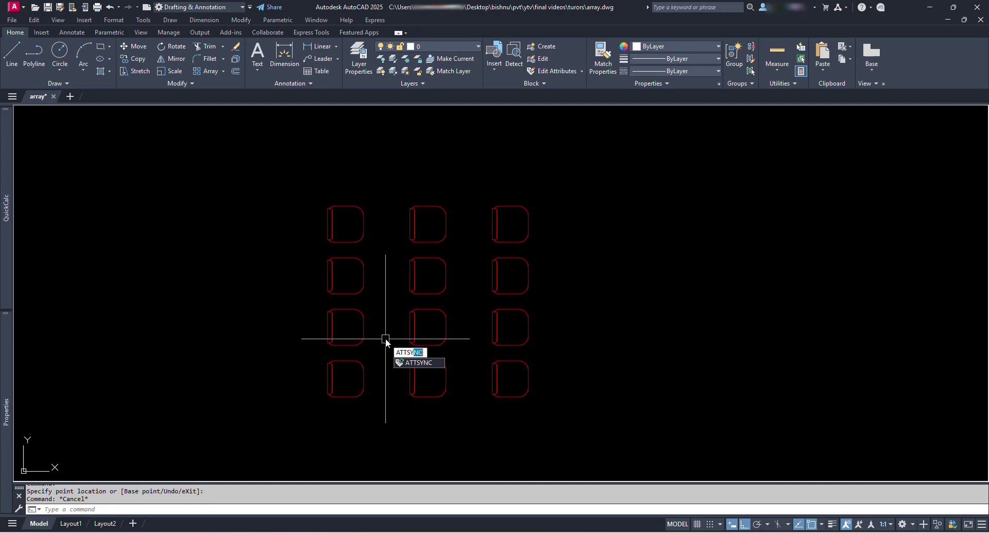
{"action": "key", "text": "Return"}
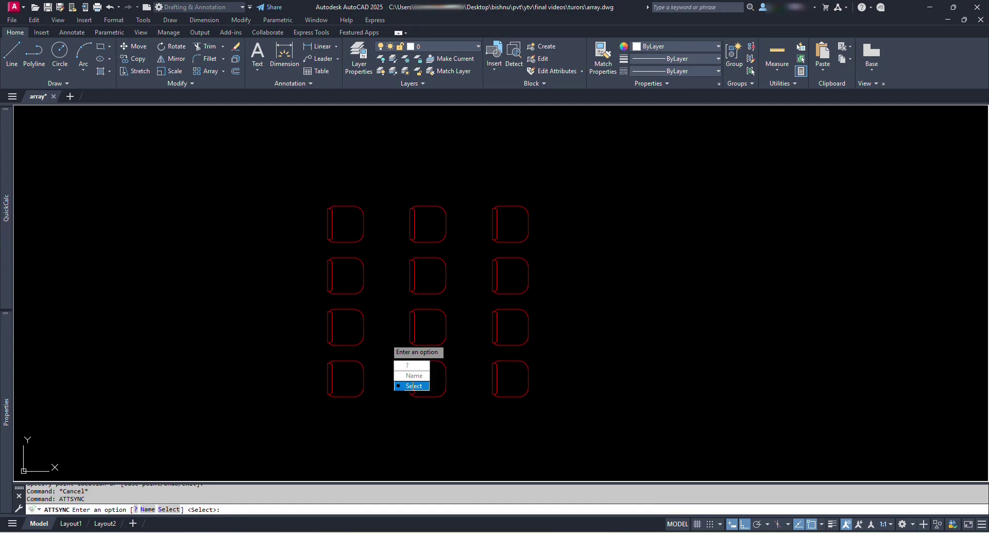
{"action": "left_click", "coordinate": [412, 386]}
{"action": "left_click", "coordinate": [363, 326]}
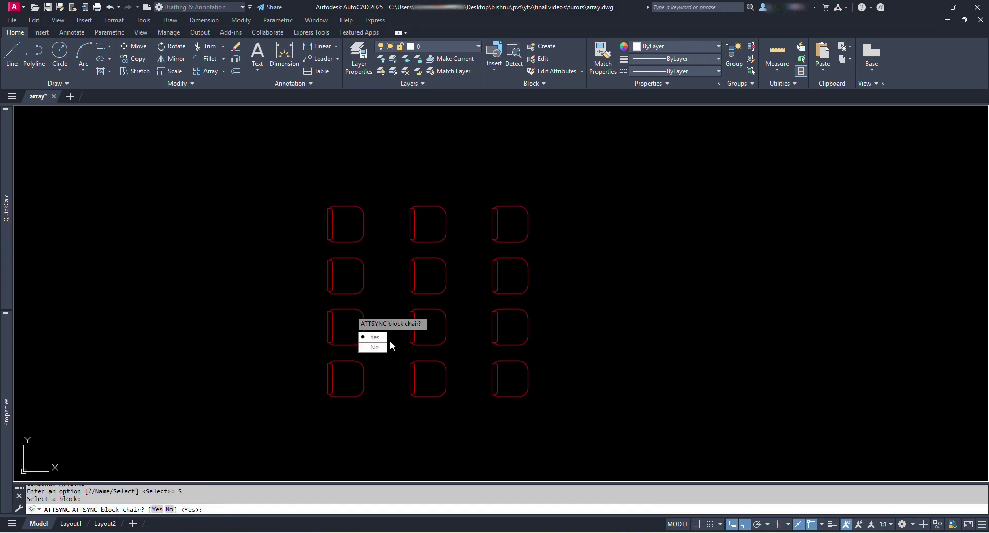
{"action": "left_click", "coordinate": [373, 337]}
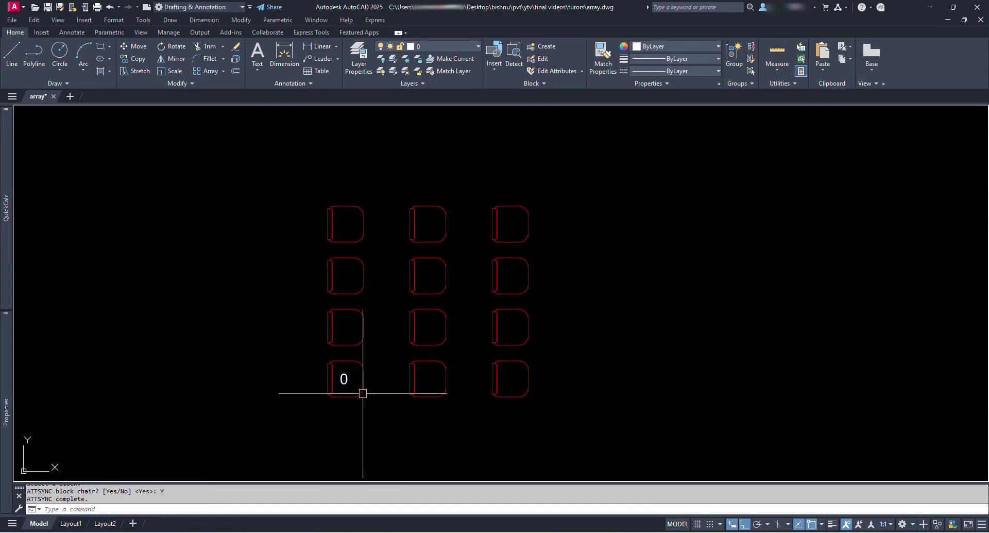
Step: Zoom out with ZOOM realtime until the whole 12-chair grid is visible
{"action": "scroll", "coordinate": [361, 393], "scroll_direction": "up", "scroll_amount": 6}
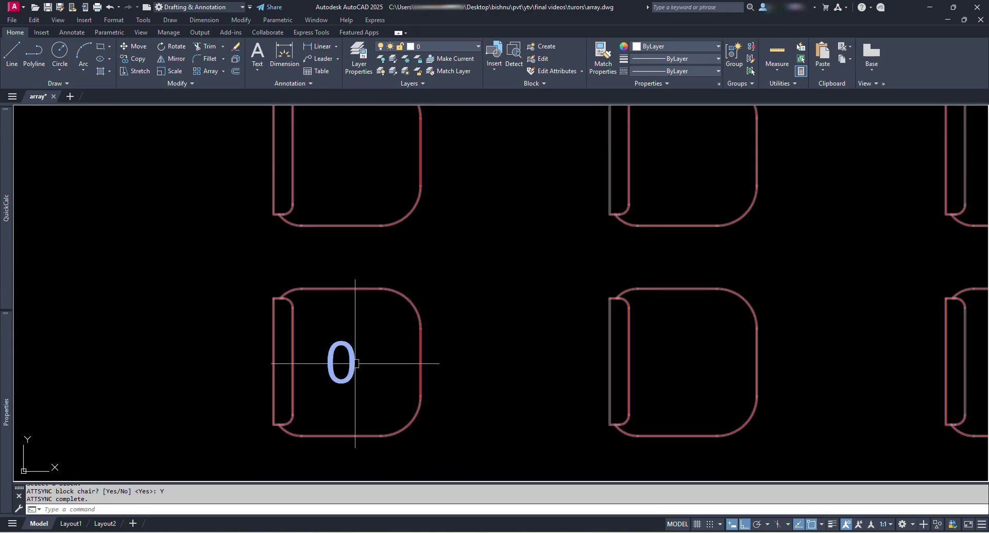
{"action": "scroll", "coordinate": [360, 356], "scroll_direction": "down", "scroll_amount": 6}
{"action": "middle_click_drag", "start_coordinate": [406, 332], "coordinate": [360, 365]}
{"action": "scroll", "coordinate": [338, 397], "scroll_direction": "up", "scroll_amount": 3}
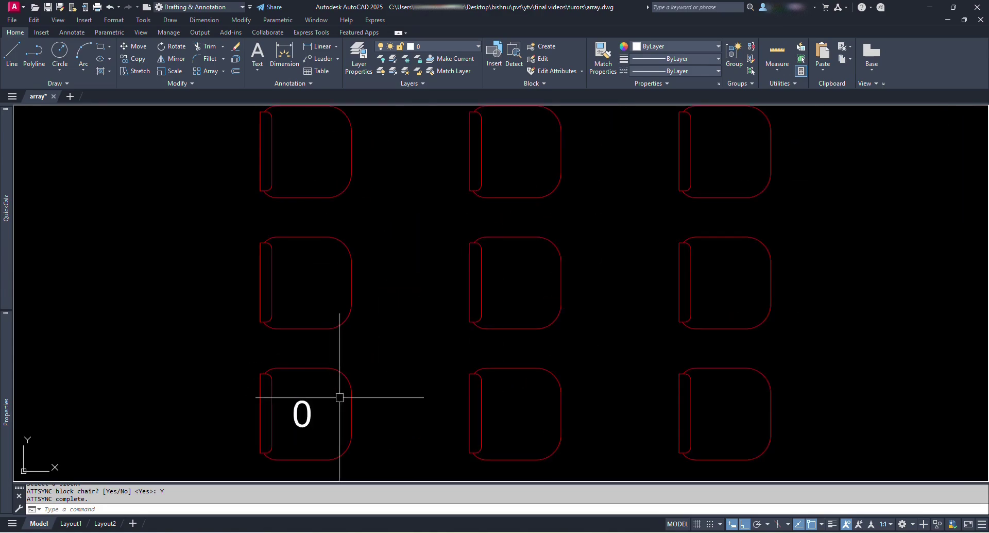
{"action": "scroll", "coordinate": [409, 299], "scroll_direction": "down", "scroll_amount": 2}
{"action": "middle_click_drag", "start_coordinate": [408, 298], "coordinate": [406, 339]}
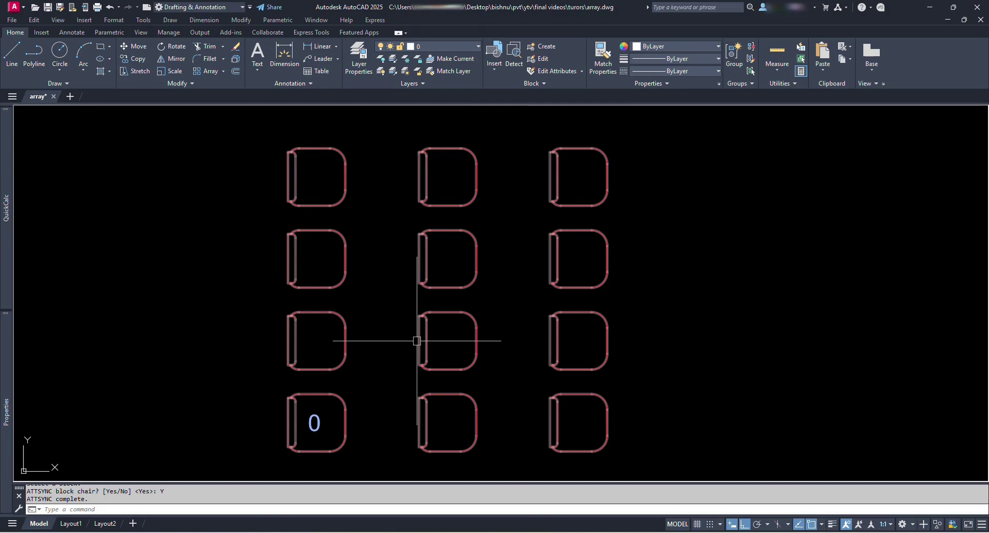
{"action": "type", "text": "z"}
{"action": "key", "text": "Return"}
{"action": "key", "text": "Return"}
{"action": "mouse_move", "coordinate": [472, 110]}
{"action": "left_mouse_down"}
{"action": "mouse_move", "coordinate": [453, 260]}
{"action": "mouse_move", "coordinate": [256, 308]}
{"action": "left_mouse_up"}
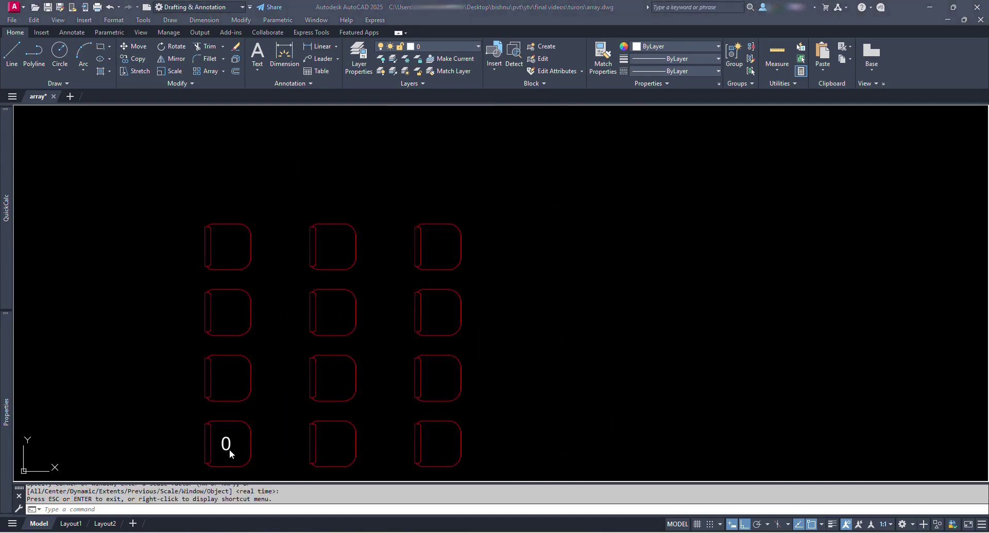
{"action": "key", "text": "Escape"}
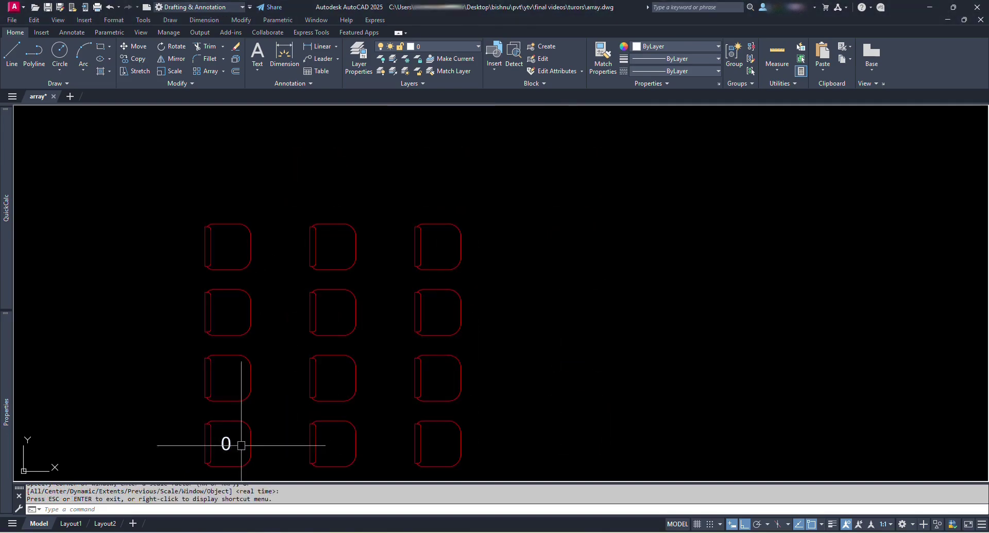
{"action": "left_click", "coordinate": [225, 440]}
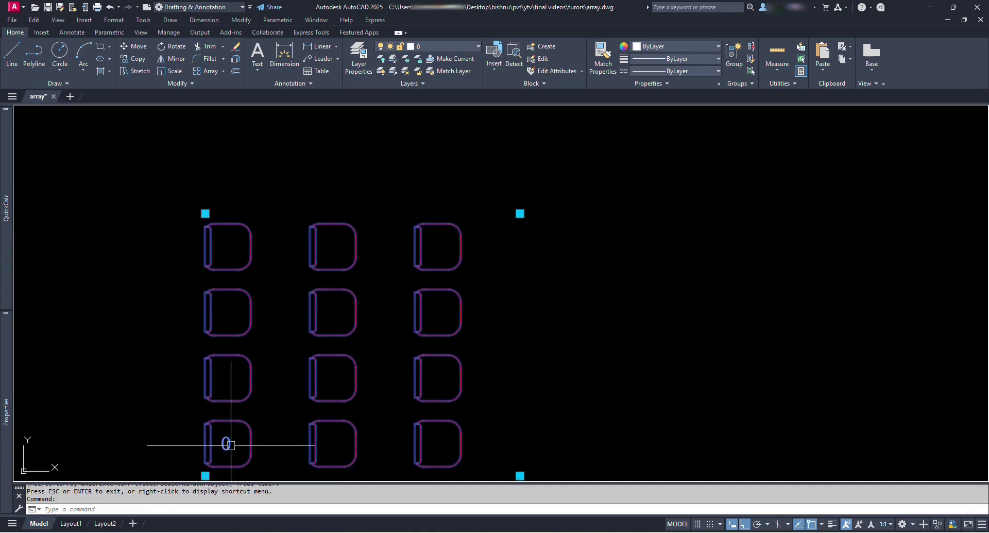
Step: Edit the chair's attribute value, insert a field into it, and choose the Formula type
{"action": "key", "text": "Escape"}
{"action": "double_click", "coordinate": [224, 443]}
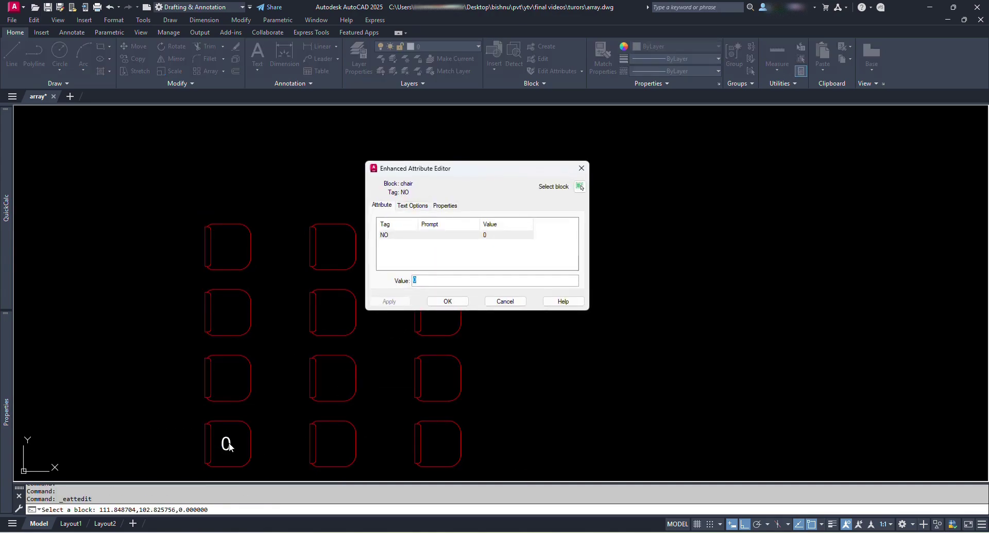
{"action": "right_click", "coordinate": [416, 284]}
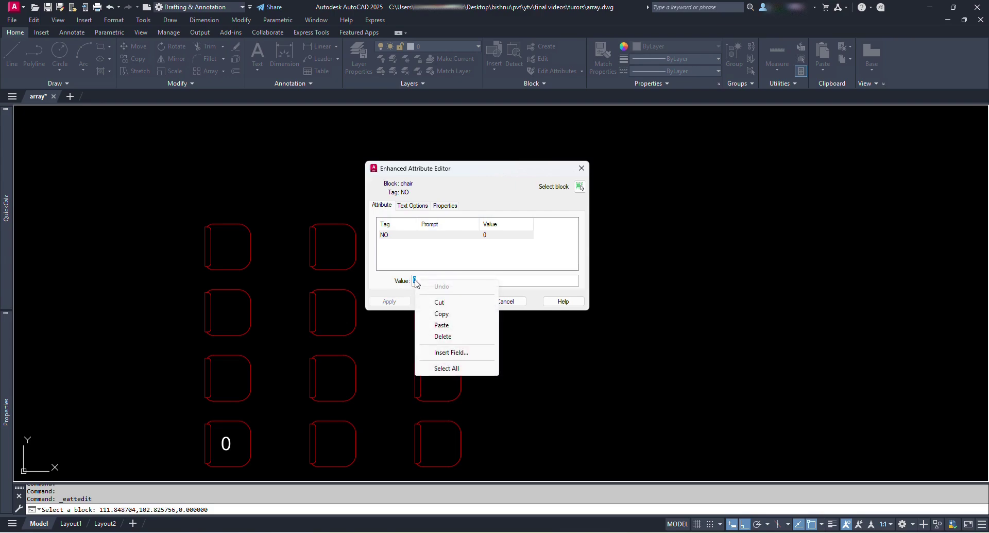
{"action": "left_click", "coordinate": [451, 352]}
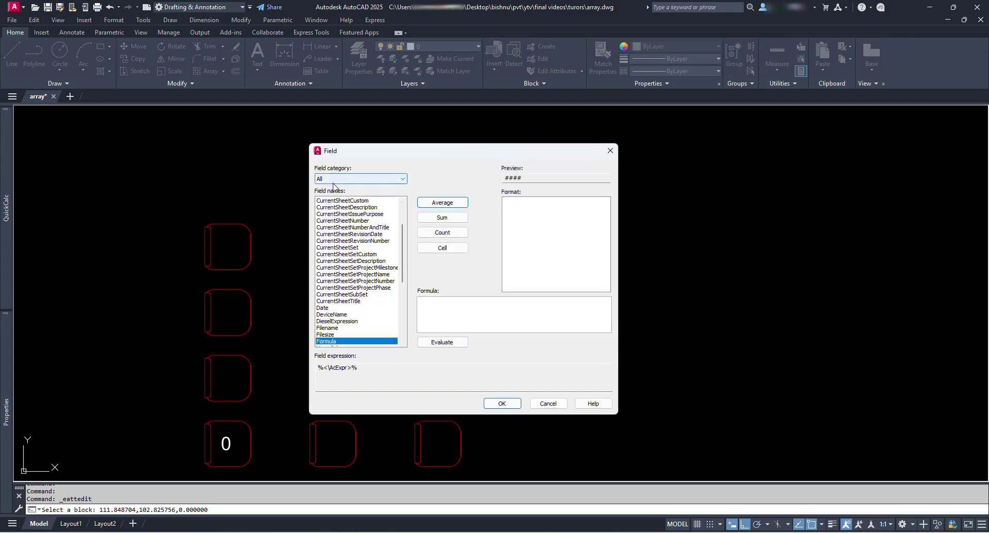
{"action": "left_click", "coordinate": [327, 328]}
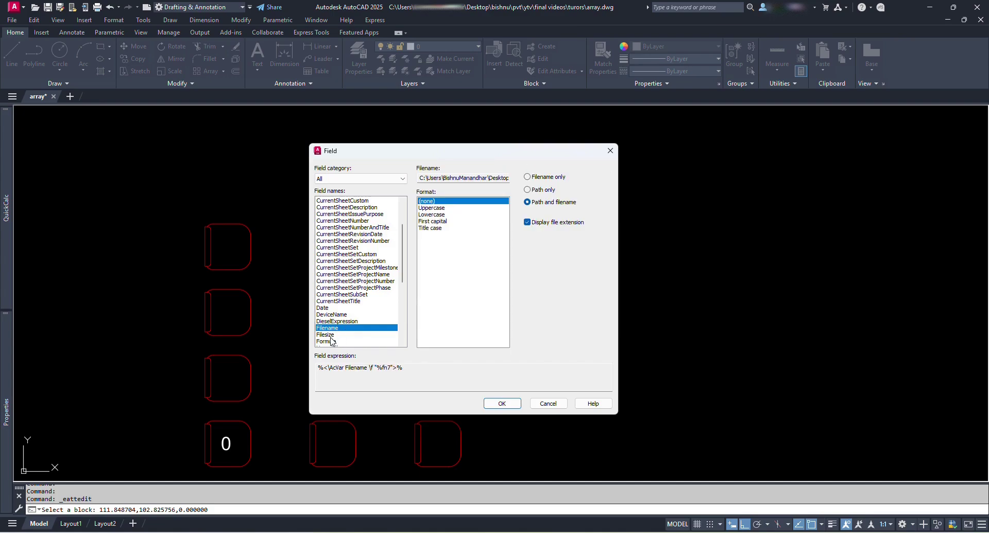
{"action": "left_click", "coordinate": [332, 341]}
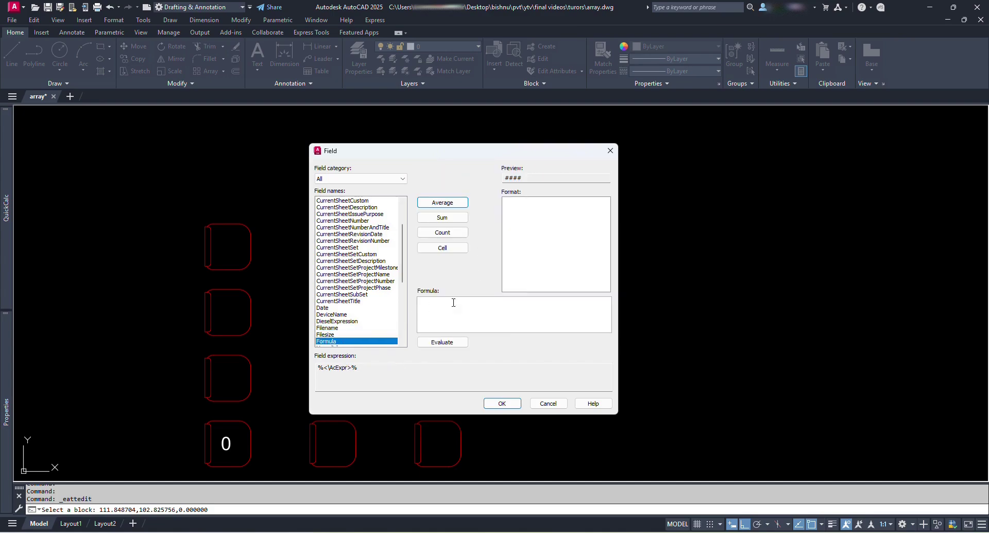
{"action": "right_click", "coordinate": [426, 304]}
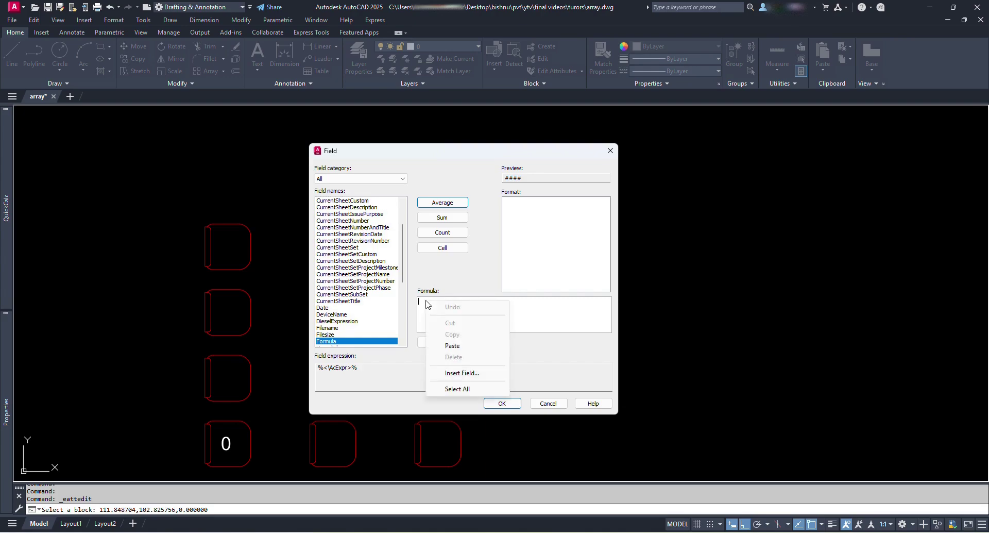
Step: Add a nested Object field from a chair block using its X Distance1 property
{"action": "left_click", "coordinate": [462, 373]}
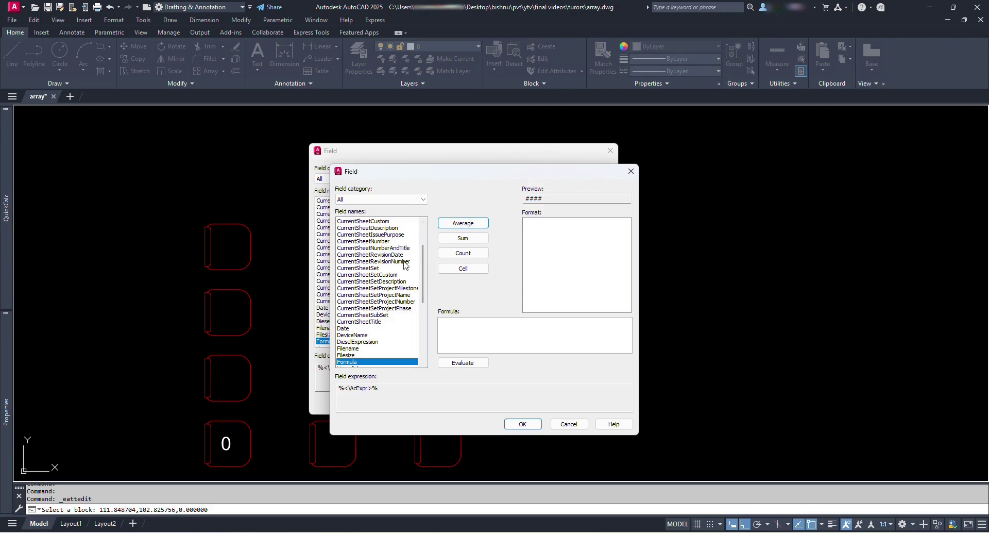
{"action": "left_click_drag", "start_coordinate": [423, 264], "coordinate": [415, 298]}
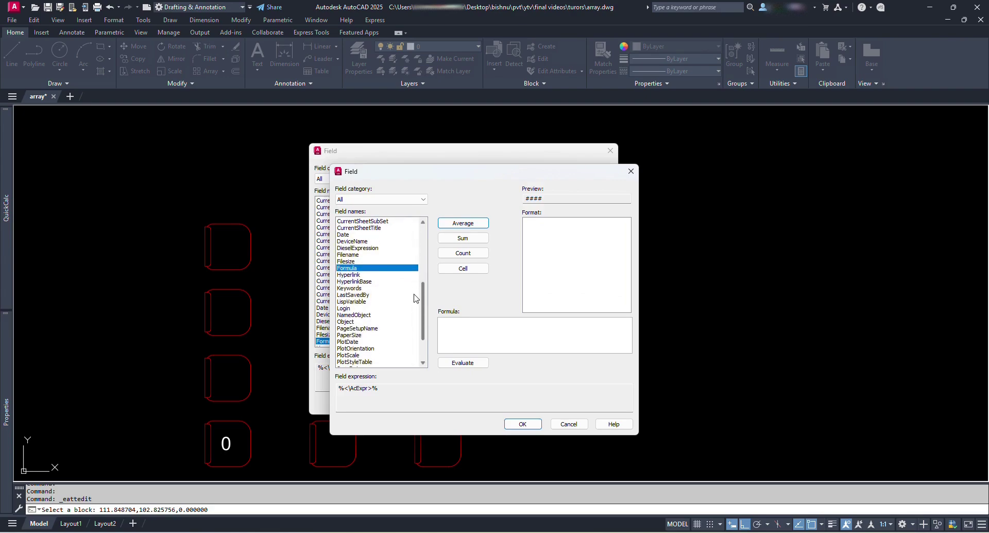
{"action": "left_click", "coordinate": [345, 321]}
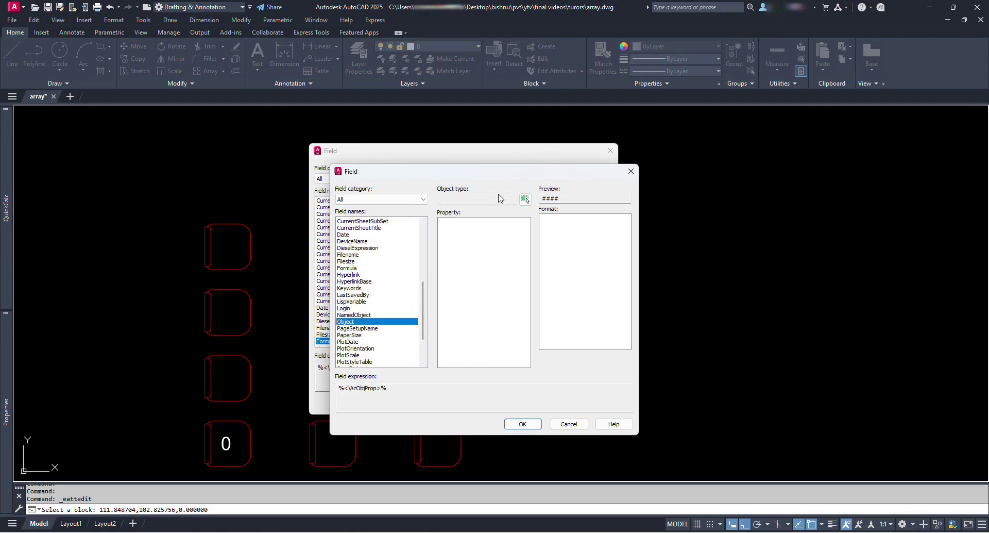
{"action": "left_click", "coordinate": [525, 199]}
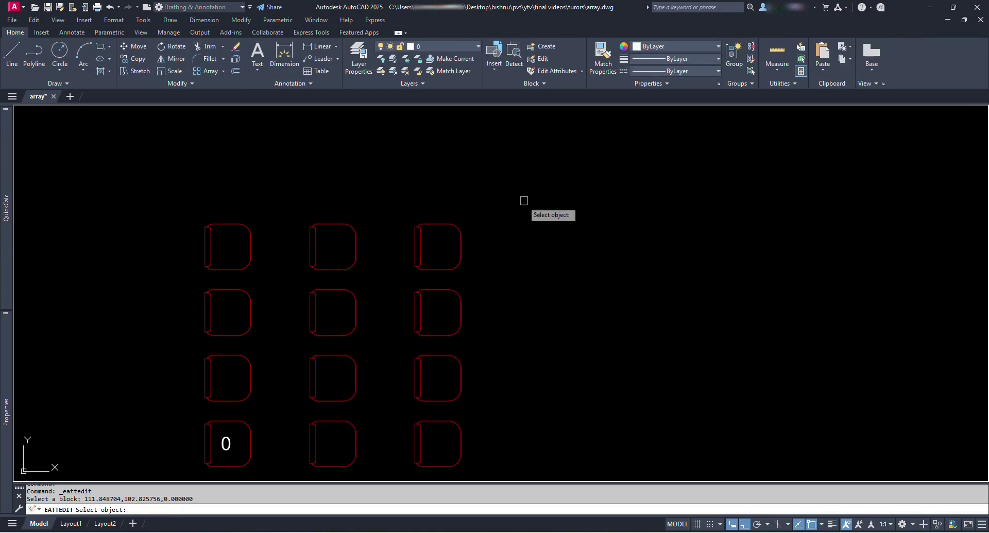
{"action": "left_click", "coordinate": [249, 294]}
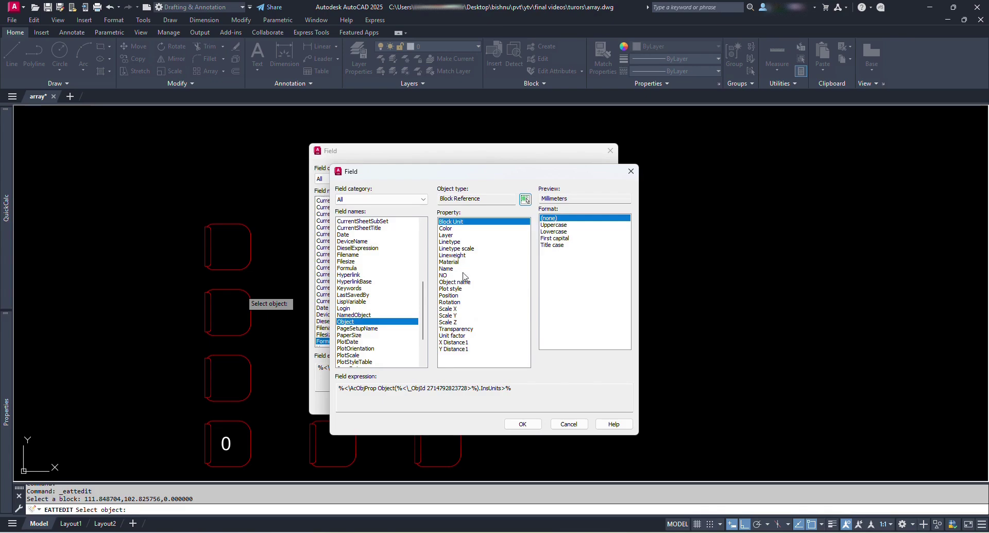
{"action": "left_click", "coordinate": [456, 344]}
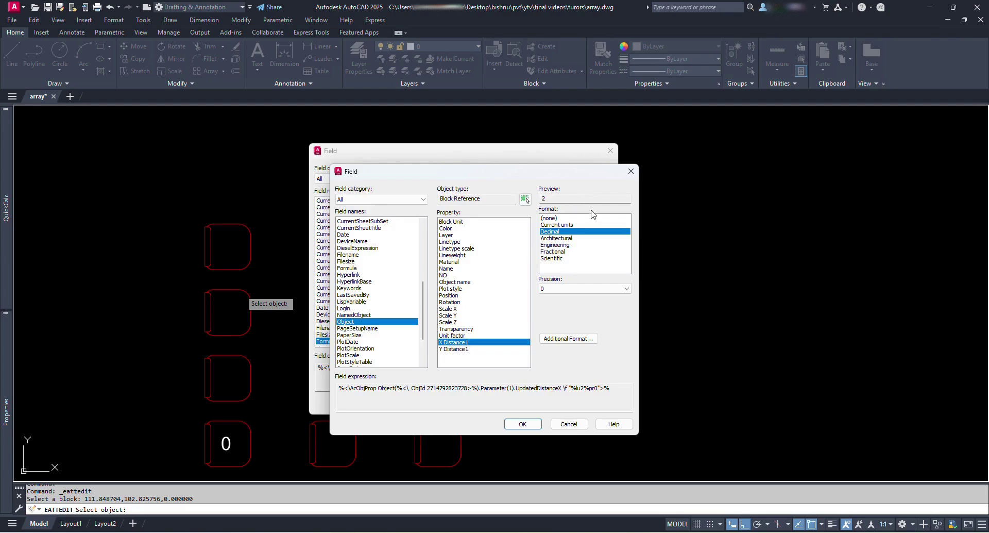
Step: Set that field's precision to 0.00 and insert the 2.40 value into the formula
{"action": "left_click", "coordinate": [594, 289]}
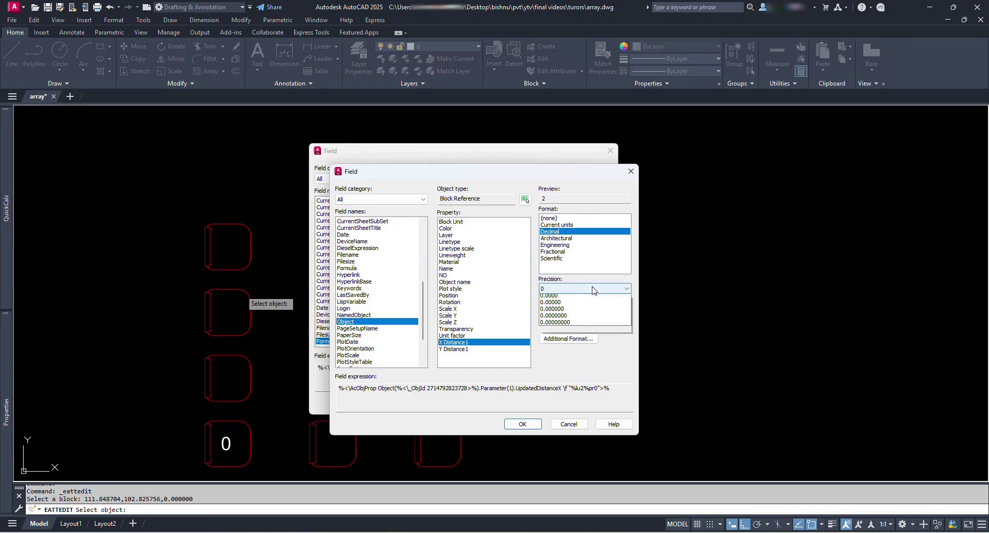
{"action": "left_click", "coordinate": [581, 310]}
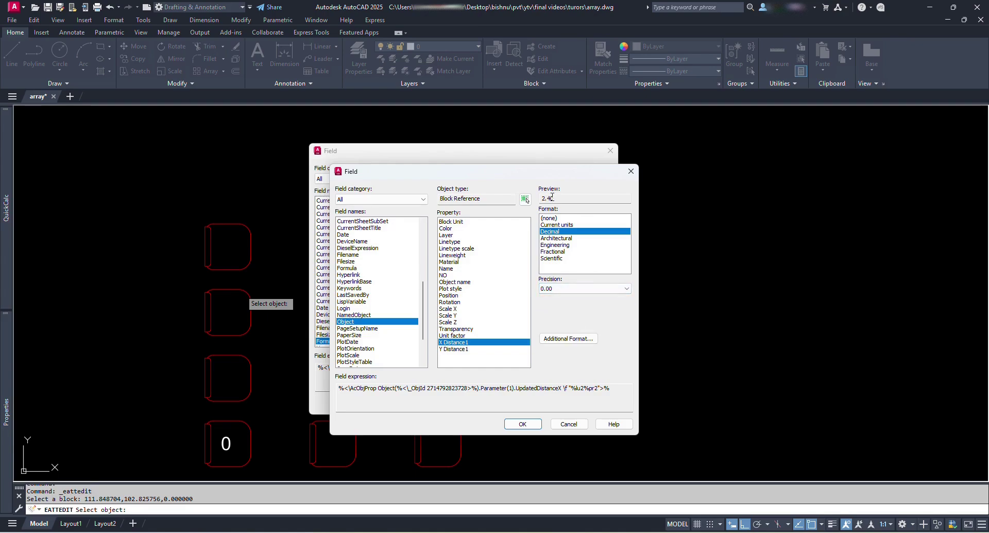
{"action": "left_click", "coordinate": [572, 290]}
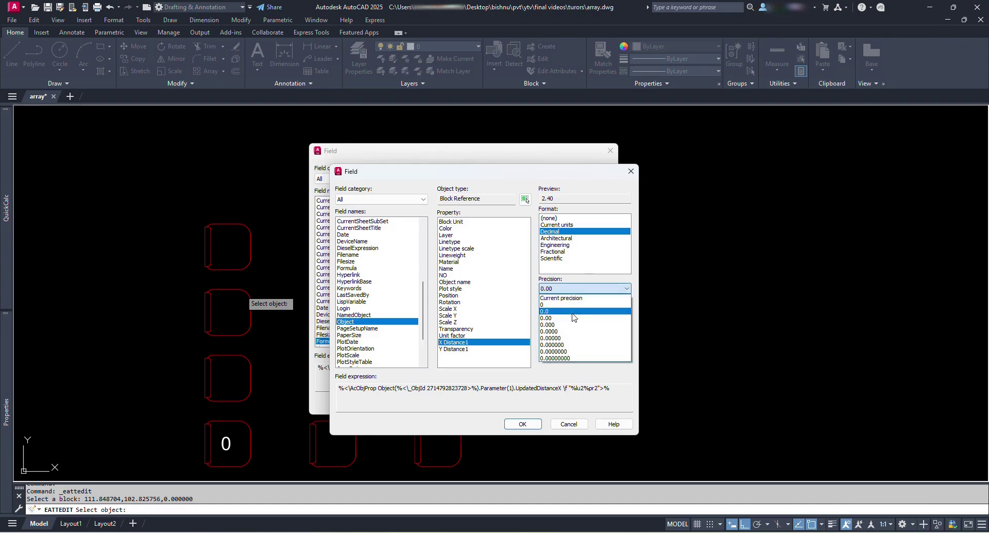
{"action": "left_click", "coordinate": [571, 326]}
{"action": "left_click", "coordinate": [583, 289]}
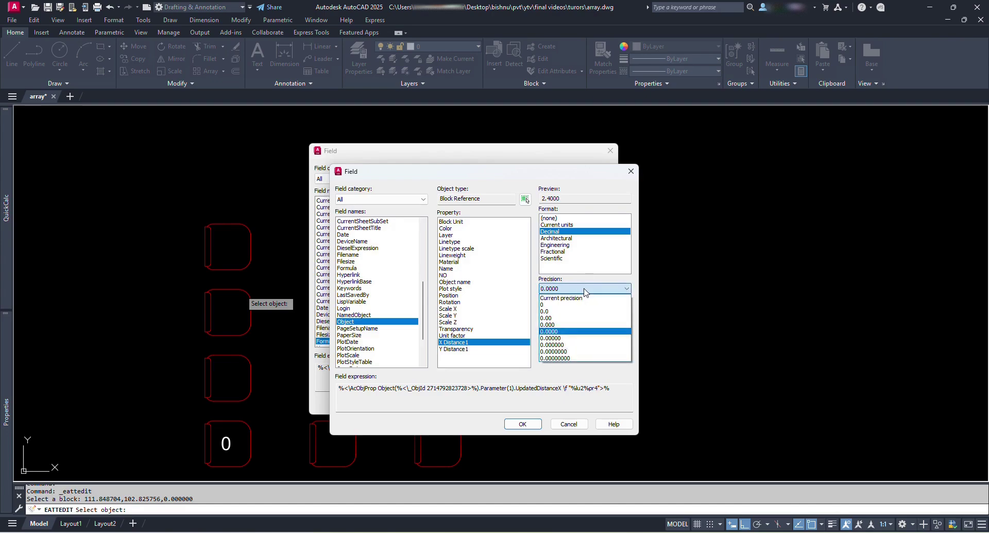
{"action": "left_click", "coordinate": [569, 318]}
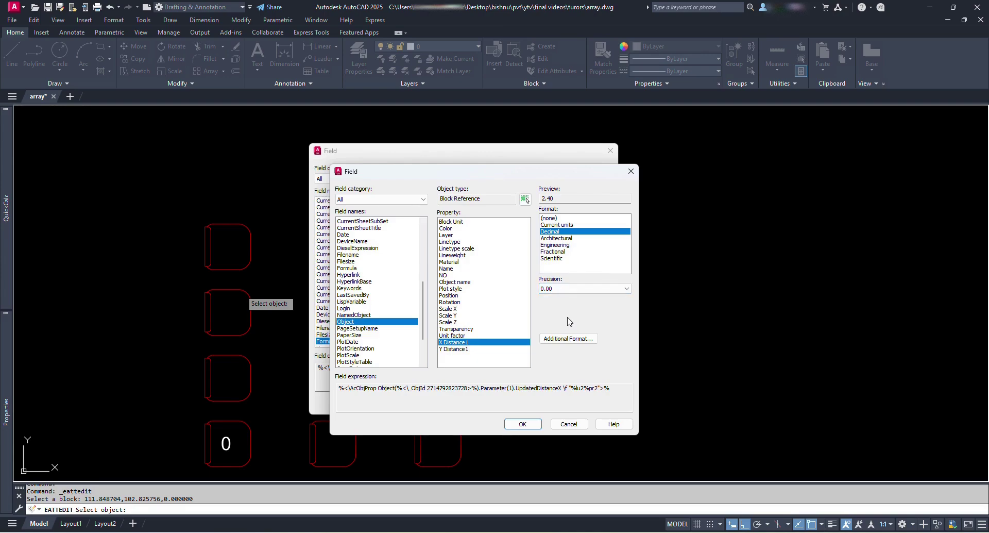
{"action": "left_click", "coordinate": [535, 423]}
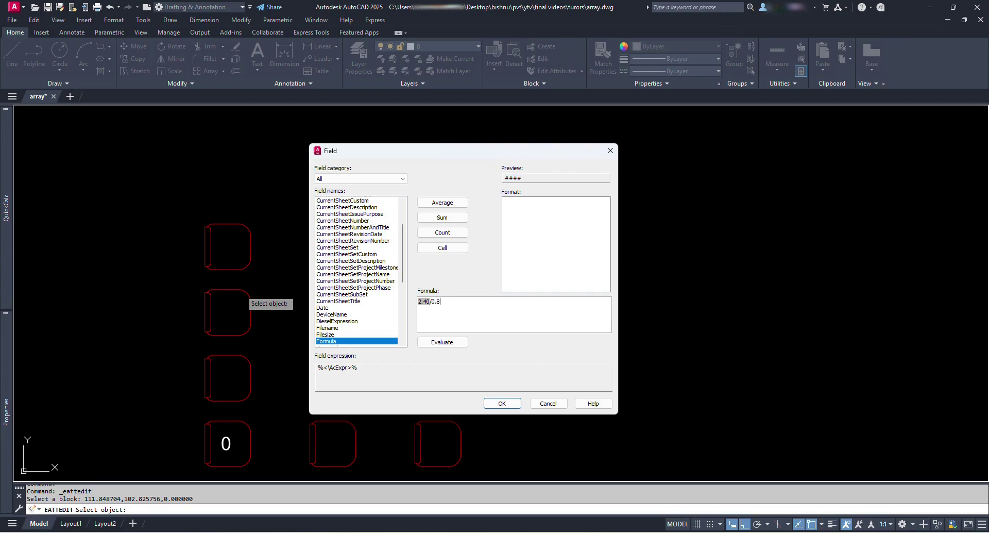
Step: Evaluate 2.40/0.8 and set the result precision to 0, giving 3
{"action": "left_click", "coordinate": [442, 344]}
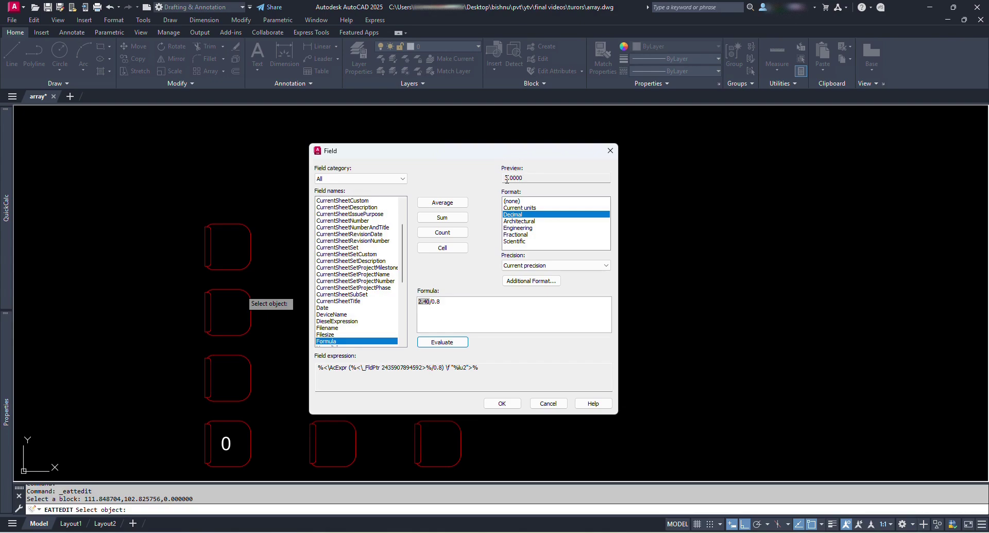
{"action": "left_click", "coordinate": [573, 268]}
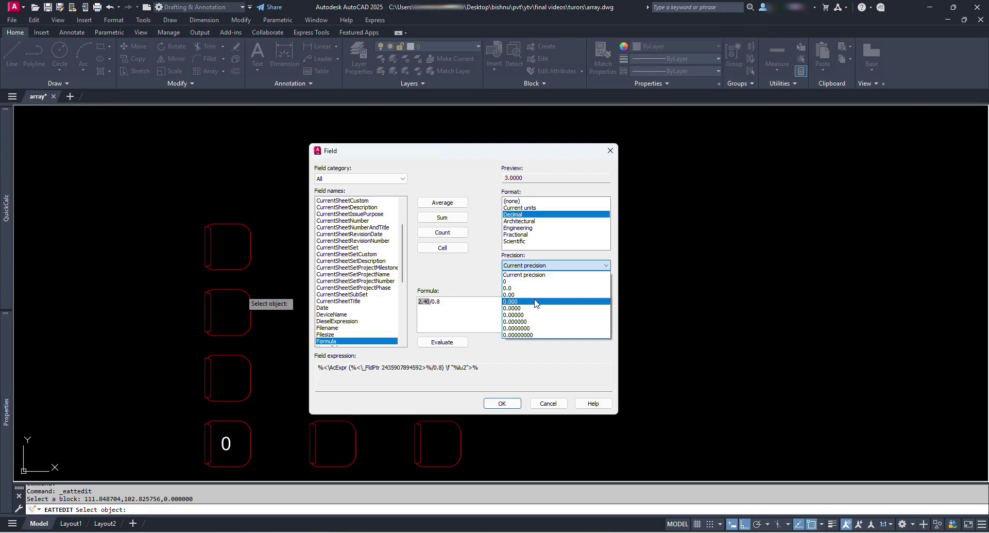
{"action": "left_click", "coordinate": [533, 281]}
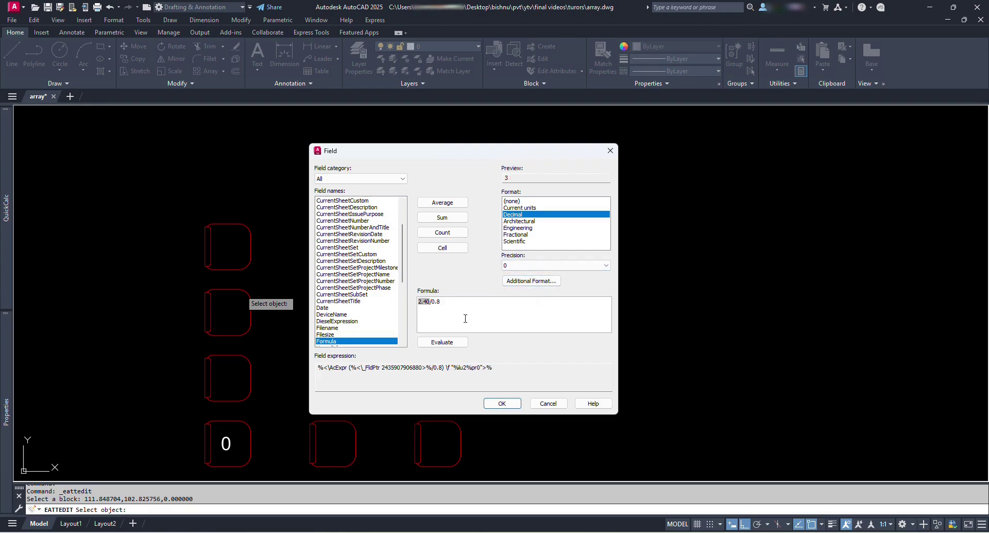
{"action": "left_click", "coordinate": [453, 342]}
Step: Start the second factor with '(' and insert another nested field into the formula
{"action": "type", "text": "("}
{"action": "right_click", "coordinate": [455, 303]}
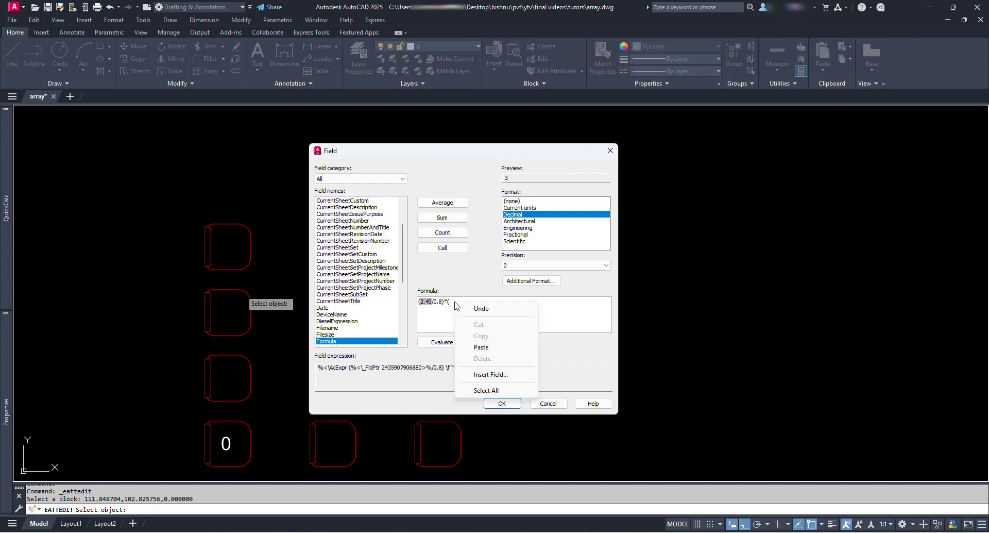
{"action": "left_click", "coordinate": [490, 374]}
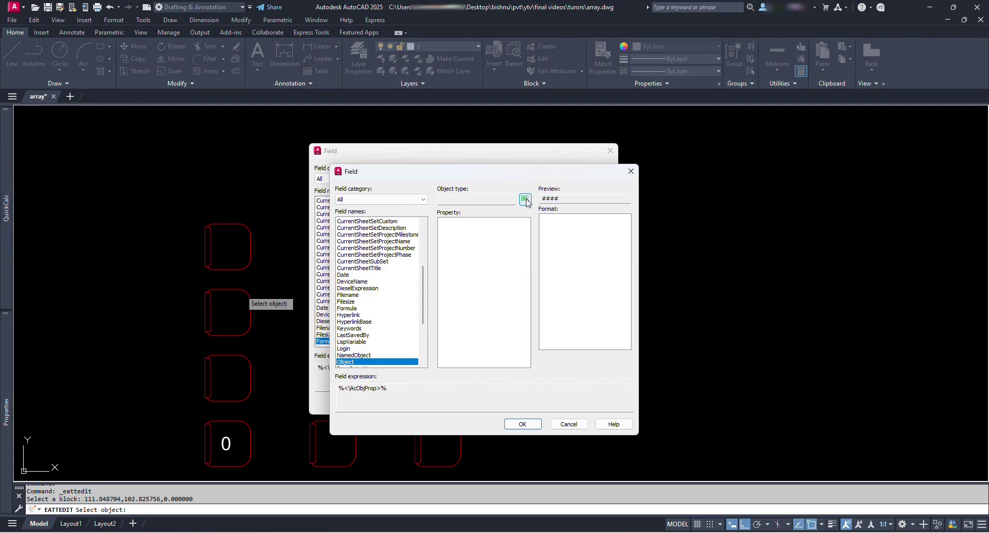
Step: Pick the third-row middle chair and insert its Y Distance1 value 2.00 at 0.00 precision
{"action": "left_click", "coordinate": [525, 199]}
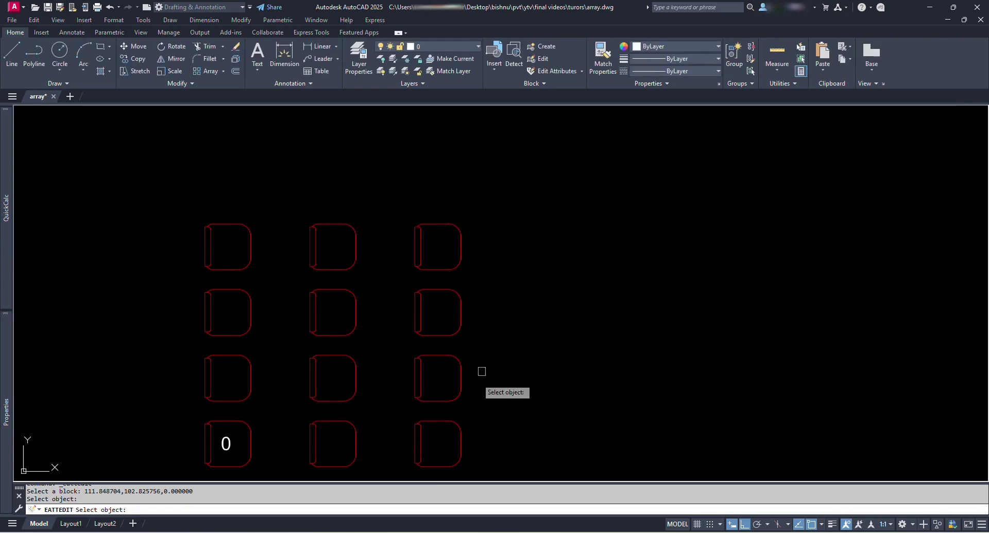
{"action": "left_click", "coordinate": [320, 364]}
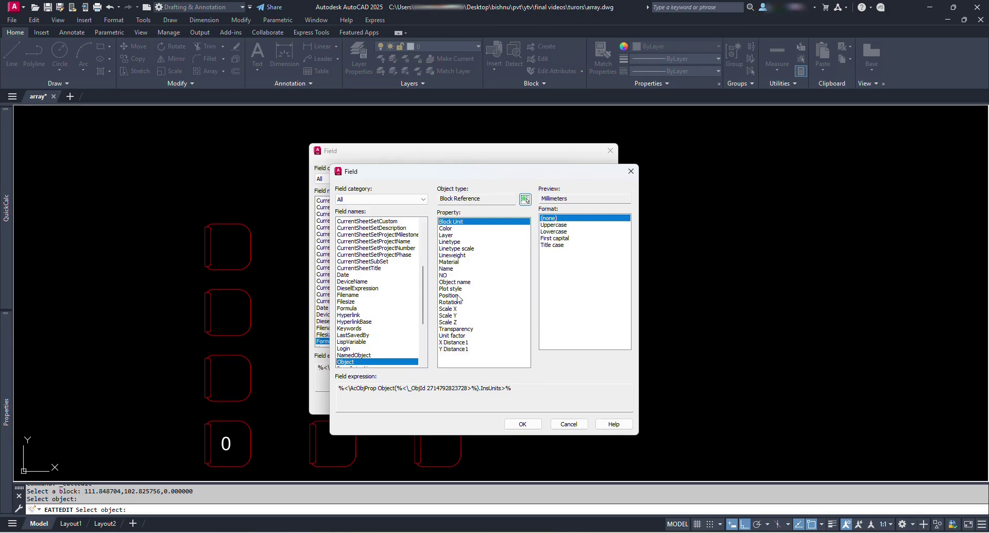
{"action": "left_click", "coordinate": [451, 349]}
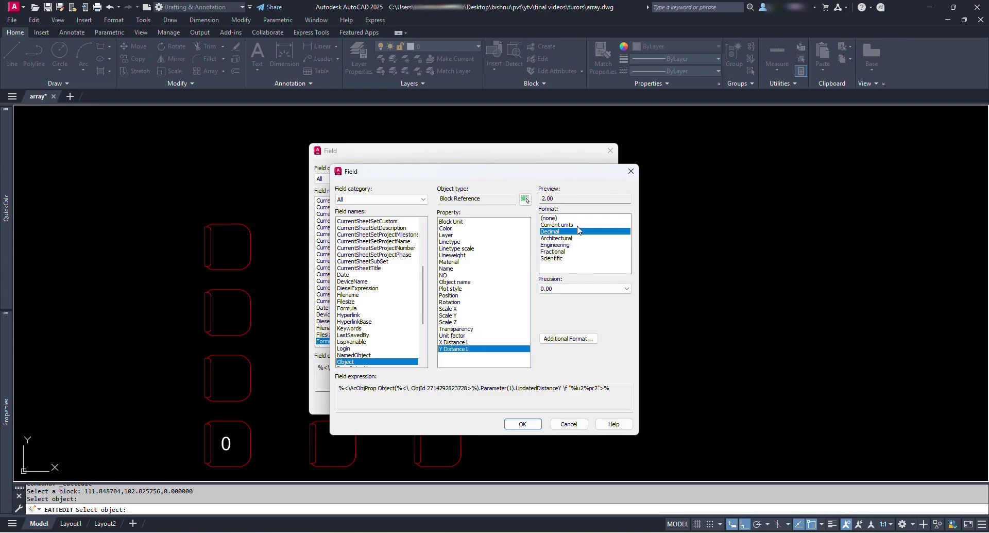
{"action": "left_click", "coordinate": [587, 291]}
{"action": "left_click", "coordinate": [563, 316]}
{"action": "left_click", "coordinate": [579, 288]}
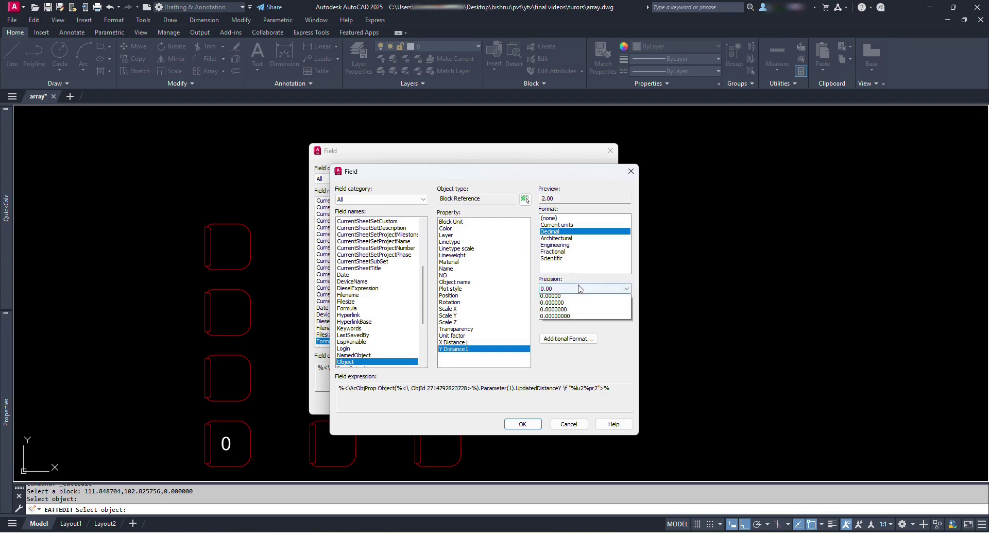
{"action": "left_click", "coordinate": [579, 297]}
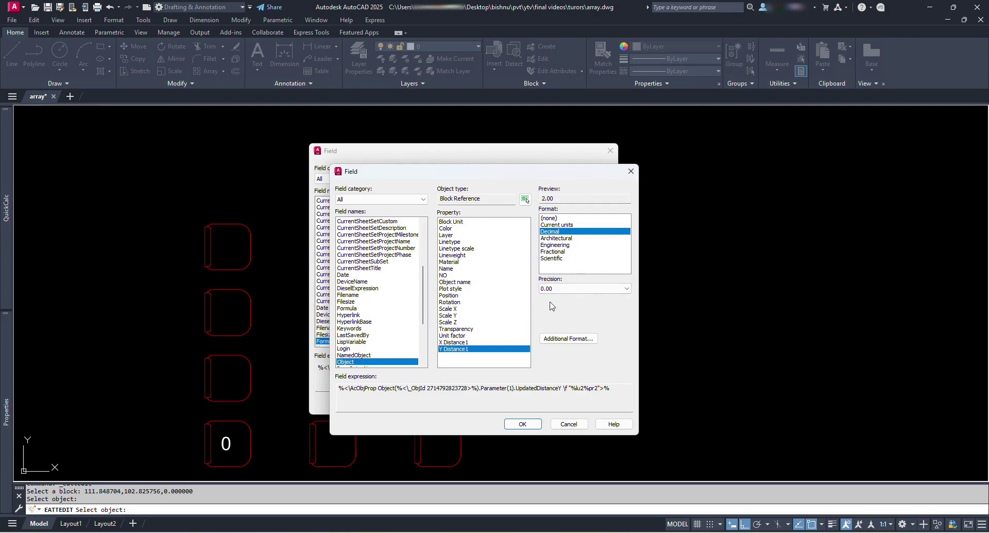
{"action": "left_click", "coordinate": [522, 424]}
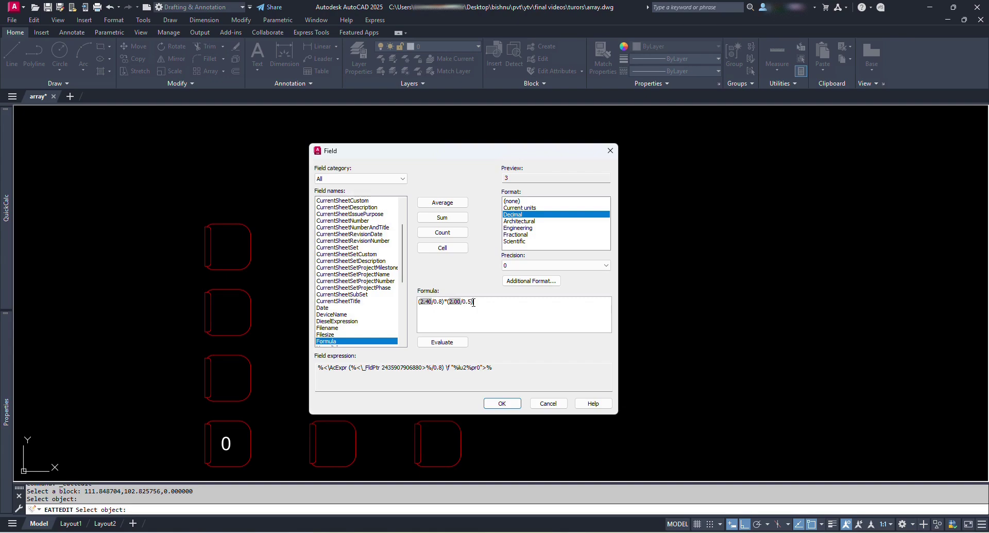
Step: Evaluate (2.40/0.8)*(2.00/0.5) to 12 and accept it as the NO attribute value
{"action": "left_click", "coordinate": [441, 343]}
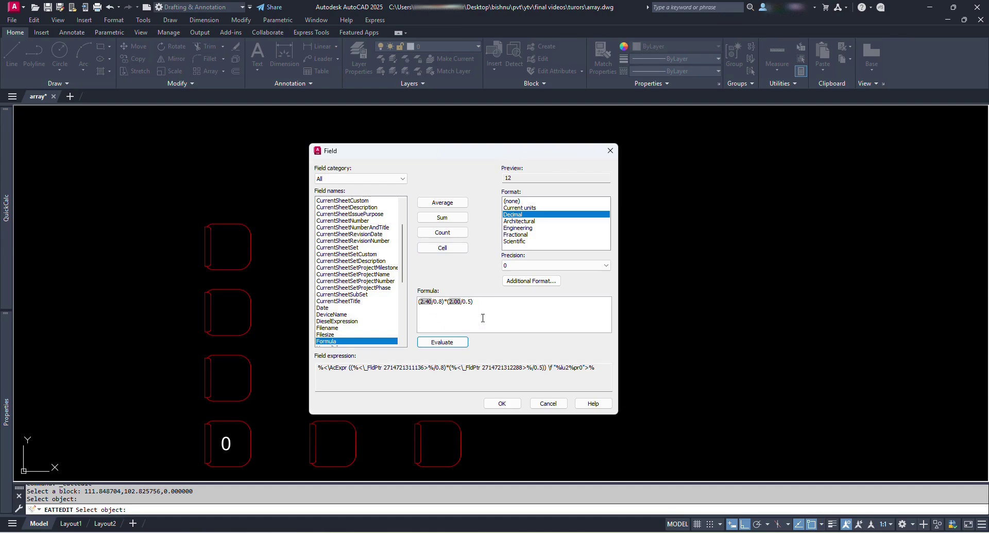
{"action": "left_click", "coordinate": [502, 404]}
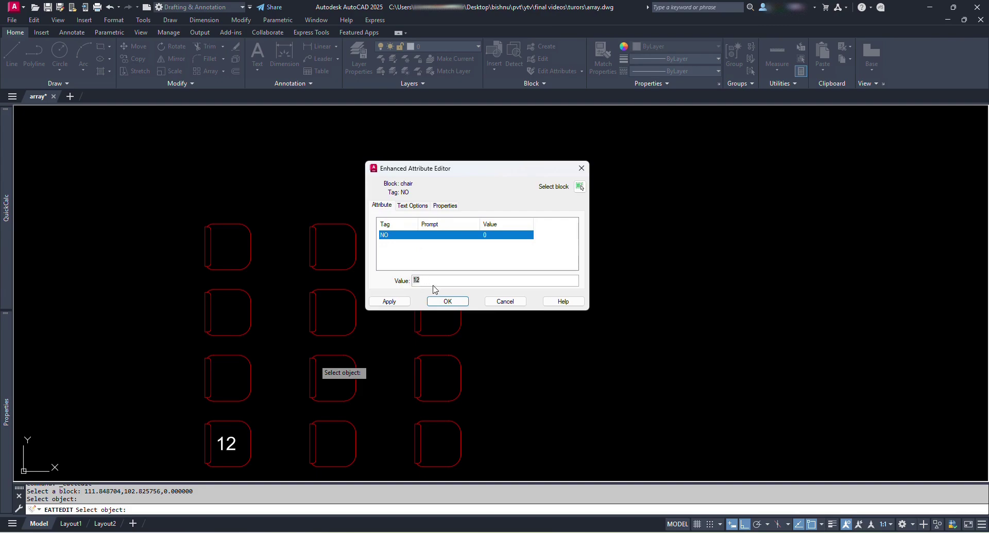
{"action": "left_click", "coordinate": [448, 301]}
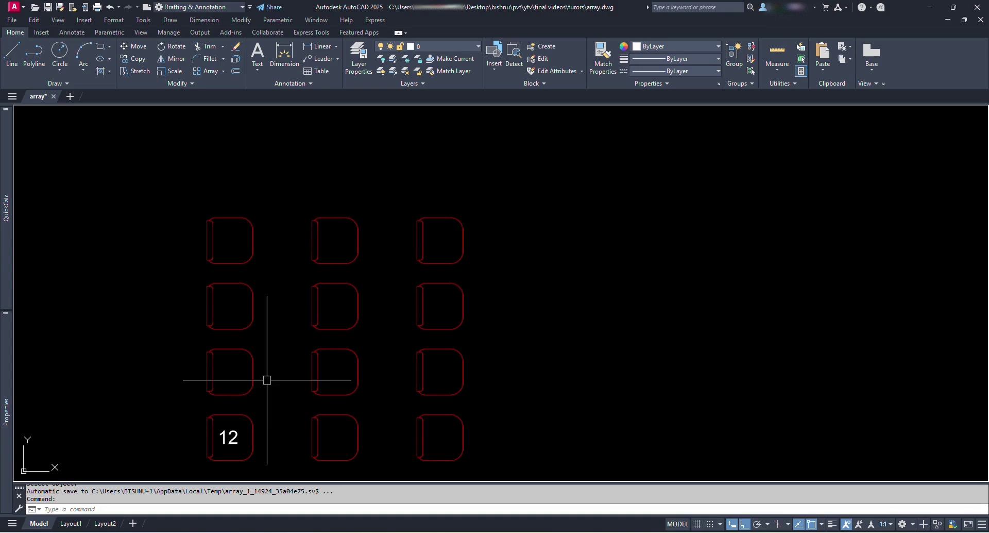
Step: Stretch the chair array out to 6 columns by 6 rows and deselect it
{"action": "scroll", "coordinate": [313, 360], "scroll_direction": "down", "scroll_amount": 2}
{"action": "scroll", "coordinate": [312, 359], "scroll_direction": "up", "scroll_amount": 2}
{"action": "scroll", "coordinate": [503, 342], "scroll_direction": "down", "scroll_amount": 2}
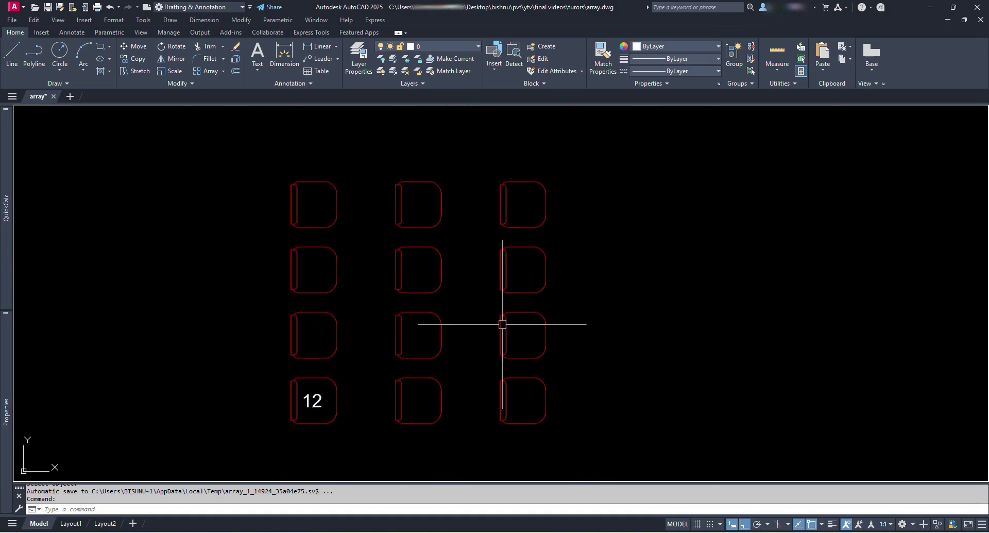
{"action": "left_click", "coordinate": [503, 324]}
{"action": "left_click", "coordinate": [552, 235]}
{"action": "left_click", "coordinate": [750, 236]}
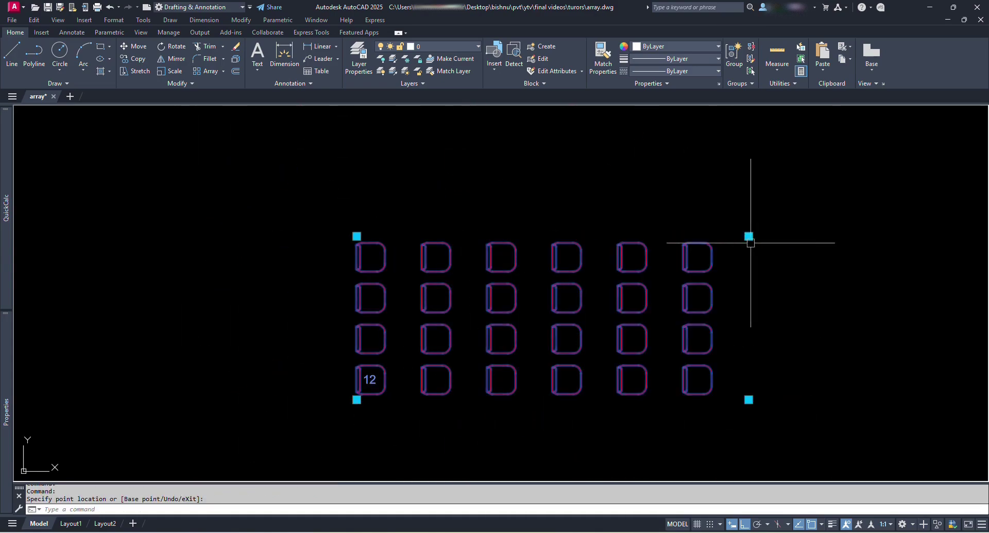
{"action": "middle_click_drag", "start_coordinate": [751, 237], "coordinate": [713, 289]}
{"action": "left_click", "coordinate": [711, 277]}
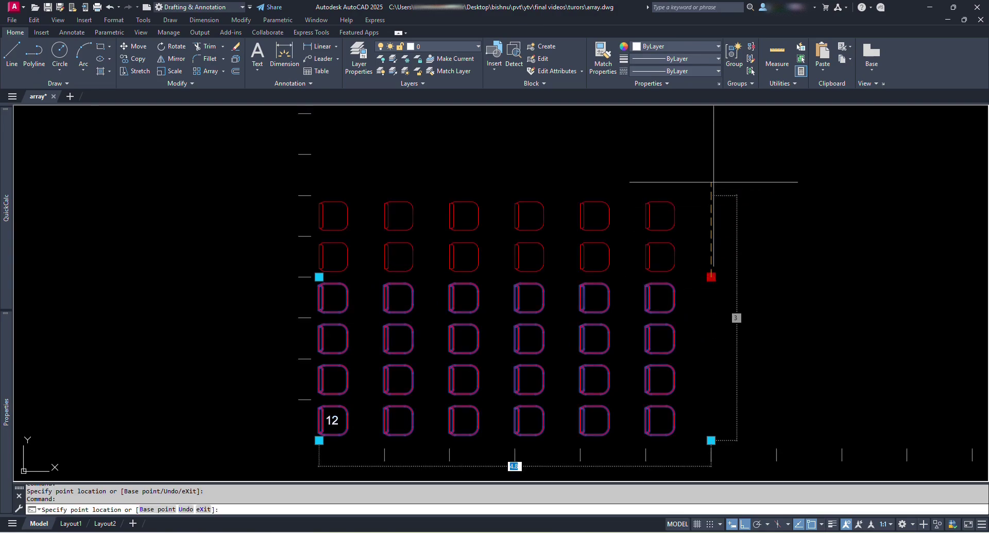
{"action": "left_click", "coordinate": [711, 183]}
{"action": "key", "text": "Escape"}
Step: Regenerate the drawing so the count label updates to 36
{"action": "scroll", "coordinate": [320, 446], "scroll_direction": "up", "scroll_amount": 2}
{"action": "scroll", "coordinate": [354, 428], "scroll_direction": "down", "scroll_amount": 2}
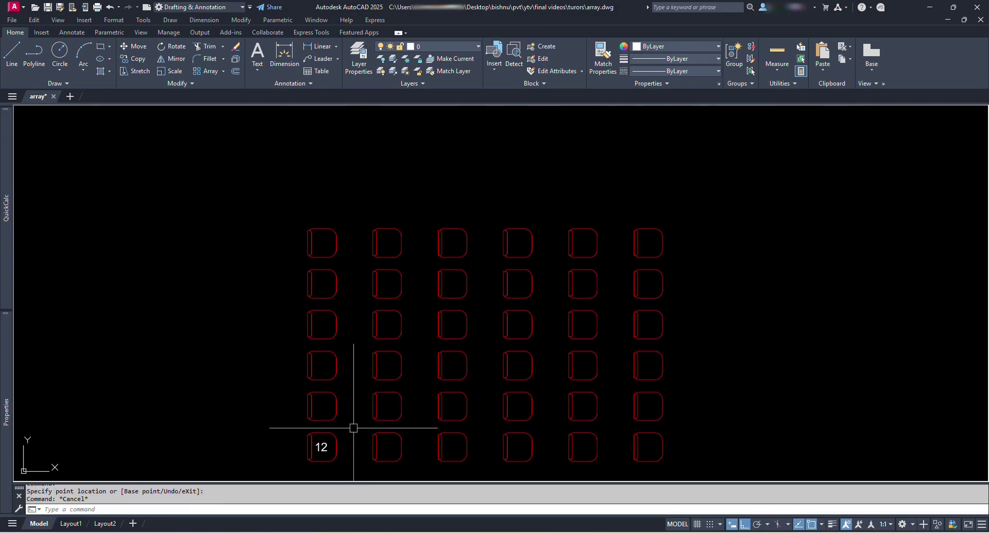
{"action": "key", "text": "Return"}
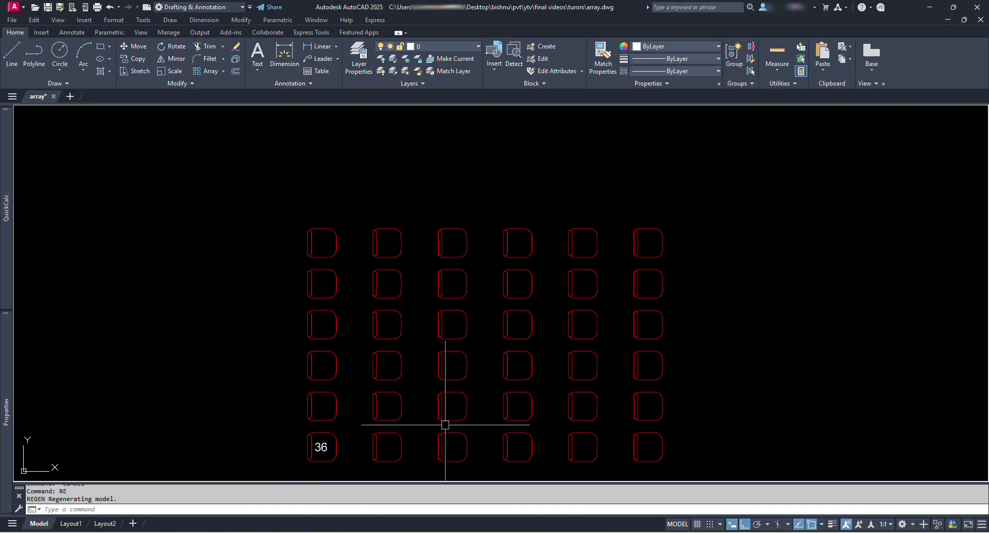
Step: Enlarge the chair array to 12 columns by 8 rows using its corner grip
{"action": "middle_click_drag", "start_coordinate": [446, 420], "coordinate": [439, 395]}
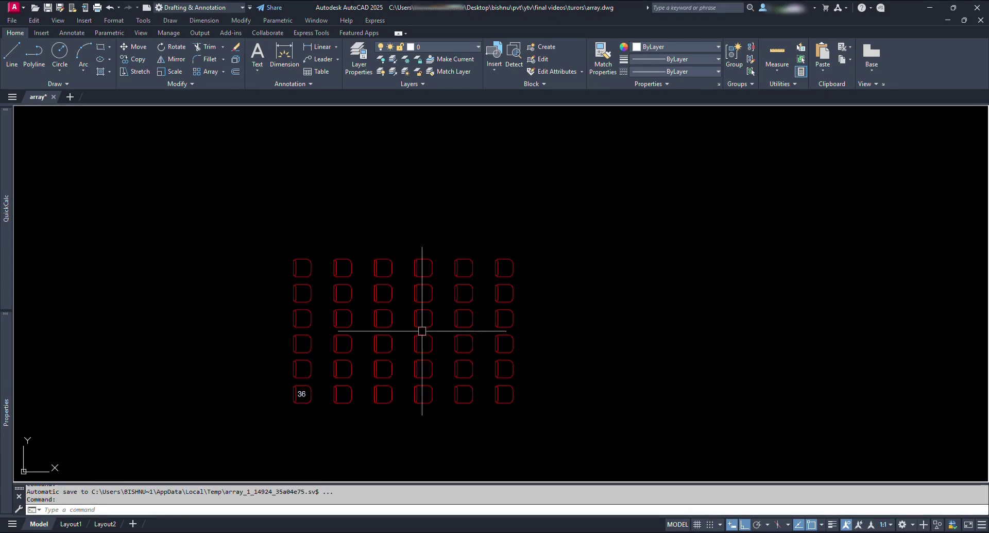
{"action": "left_click", "coordinate": [612, 358]}
{"action": "left_click", "coordinate": [510, 319]}
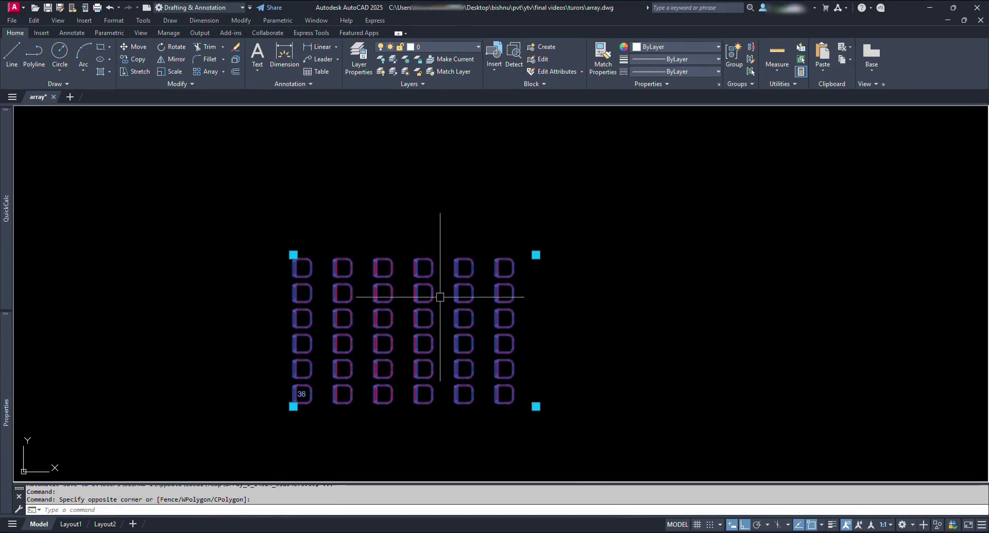
{"action": "left_click", "coordinate": [535, 255]}
{"action": "left_click", "coordinate": [778, 255]}
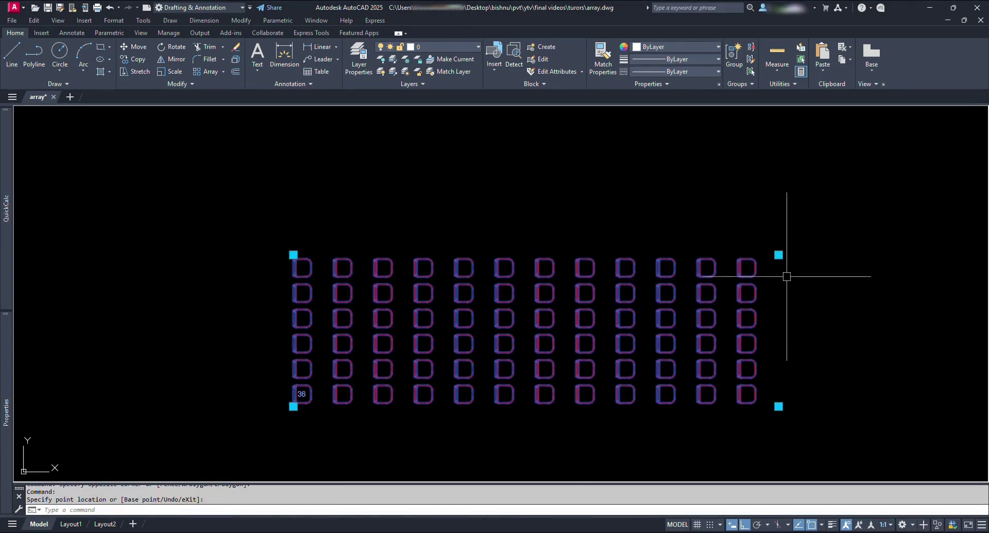
{"action": "left_click", "coordinate": [779, 255]}
{"action": "left_click", "coordinate": [779, 204]}
{"action": "key", "text": "Escape"}
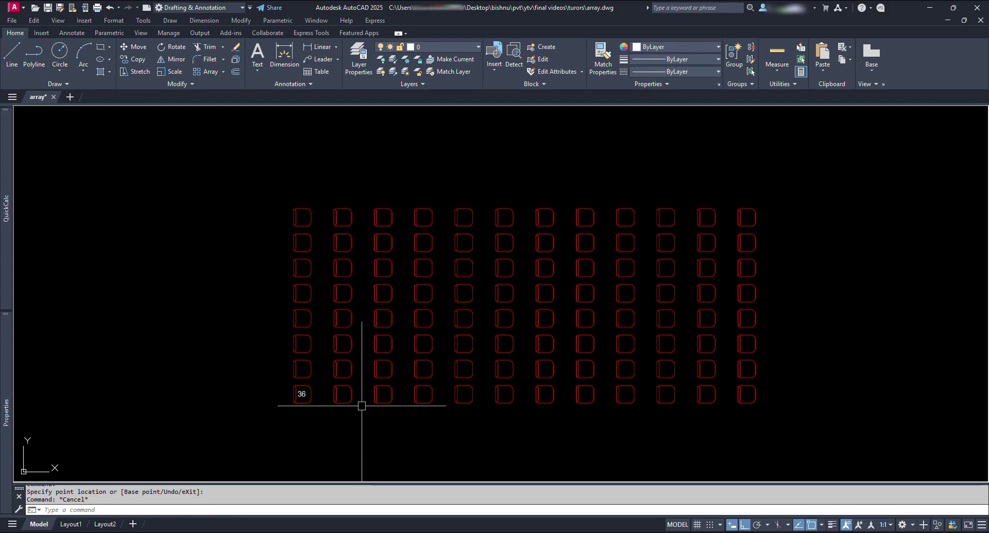
{"action": "left_click", "coordinate": [331, 395]}
Step: Shorten the bar array by its length grip, then stretch it longer
{"action": "scroll", "coordinate": [343, 397], "scroll_direction": "down", "scroll_amount": 4}
{"action": "scroll", "coordinate": [438, 291], "scroll_direction": "up", "scroll_amount": 3}
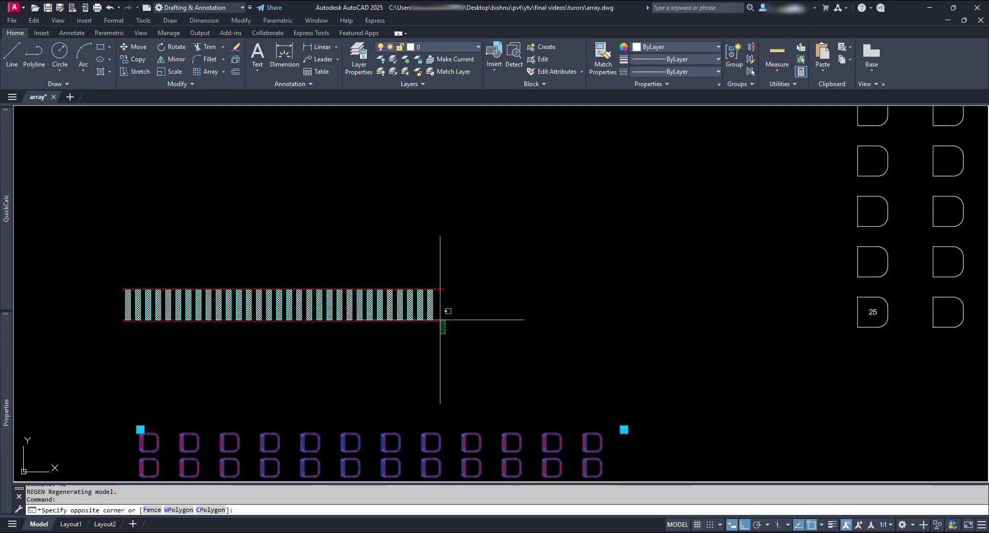
{"action": "left_click", "coordinate": [441, 309]}
{"action": "left_click", "coordinate": [443, 286]}
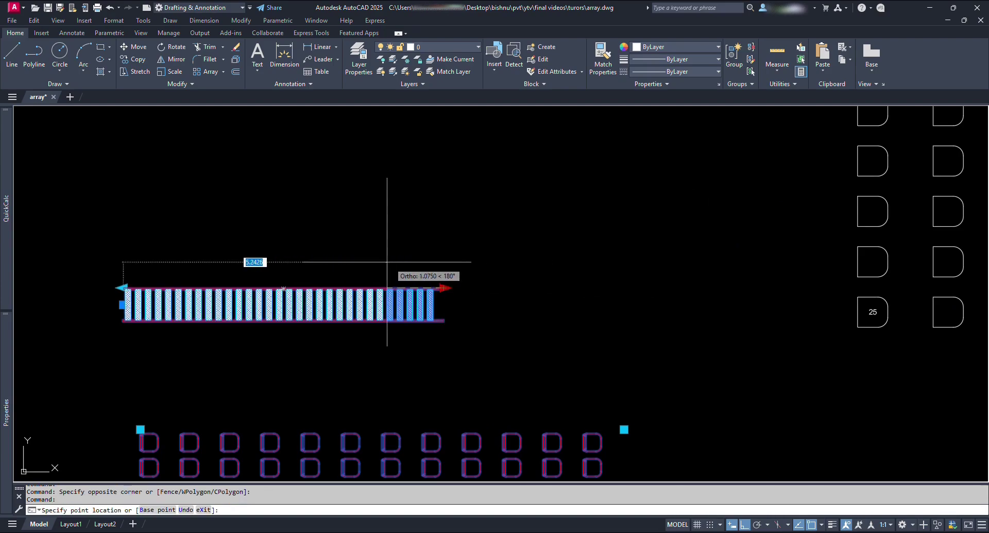
{"action": "left_click", "coordinate": [303, 258]}
{"action": "left_click", "coordinate": [297, 287]}
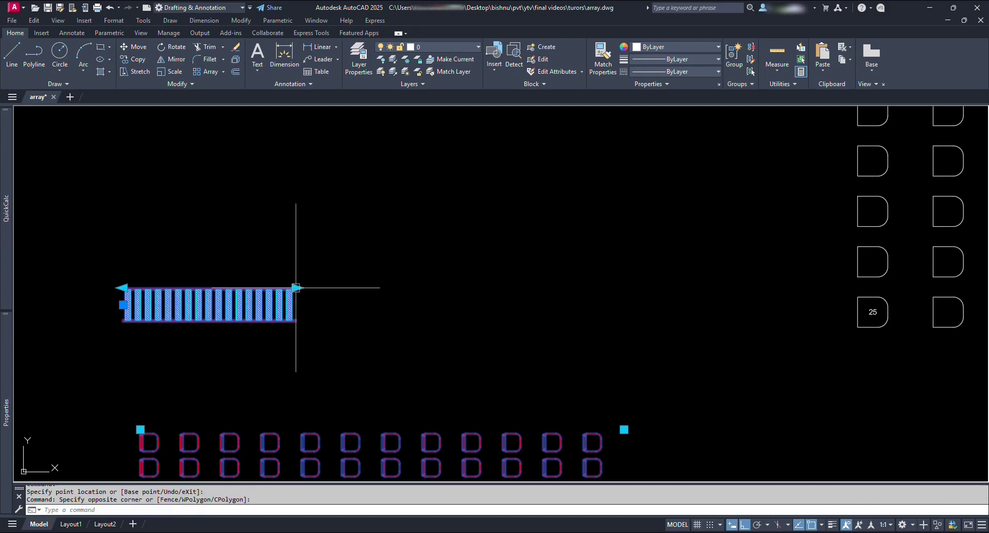
{"action": "left_click", "coordinate": [666, 300]}
{"action": "key", "text": "Escape"}
Step: Drag the patterned array's corner grip to add rows
{"action": "scroll", "coordinate": [665, 301], "scroll_direction": "down", "scroll_amount": 5}
{"action": "middle_click_drag", "start_coordinate": [618, 311], "coordinate": [87, 311]}
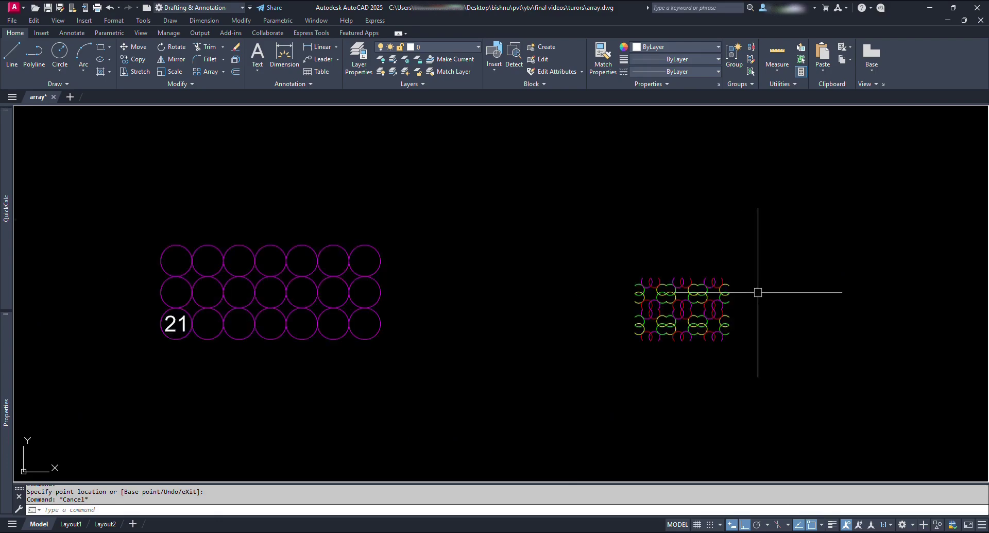
{"action": "scroll", "coordinate": [758, 290], "scroll_direction": "up", "scroll_amount": 2}
{"action": "left_click_drag", "start_coordinate": [543, 336], "coordinate": [464, 306]}
{"action": "left_click", "coordinate": [485, 295]}
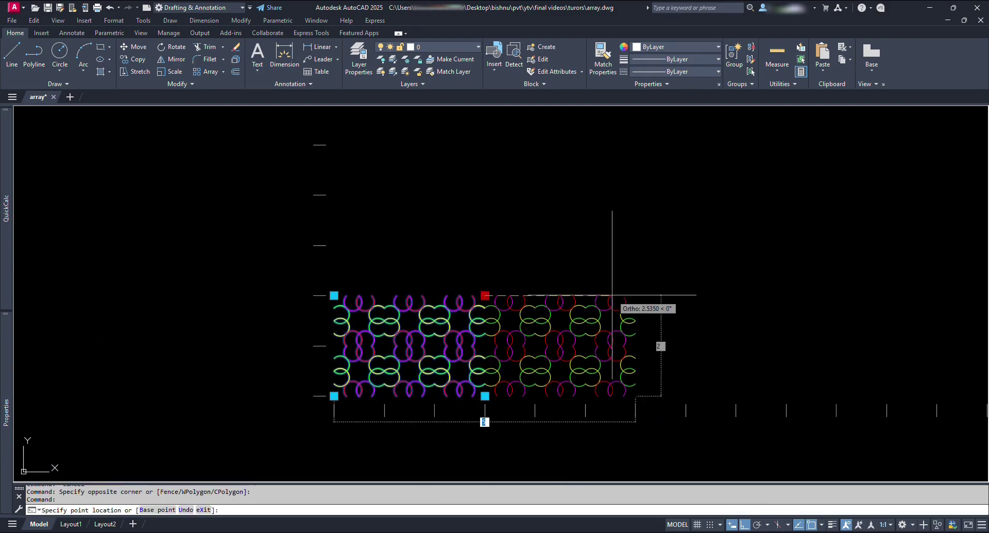
{"action": "left_click", "coordinate": [755, 226]}
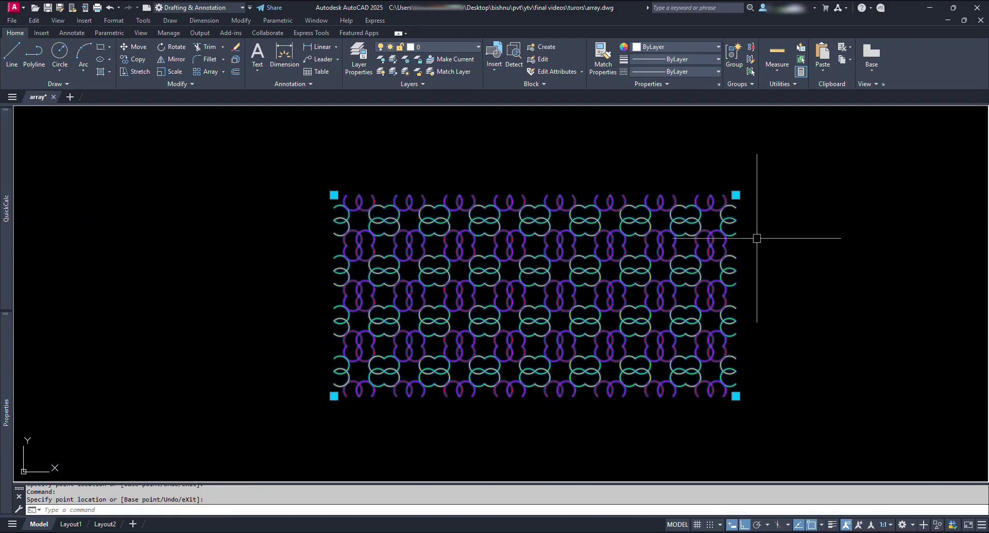
Step: Remove two columns from the patterned array using its corner grip
{"action": "scroll", "coordinate": [767, 314], "scroll_direction": "down", "scroll_amount": 2}
{"action": "middle_click_drag", "start_coordinate": [773, 326], "coordinate": [605, 272]}
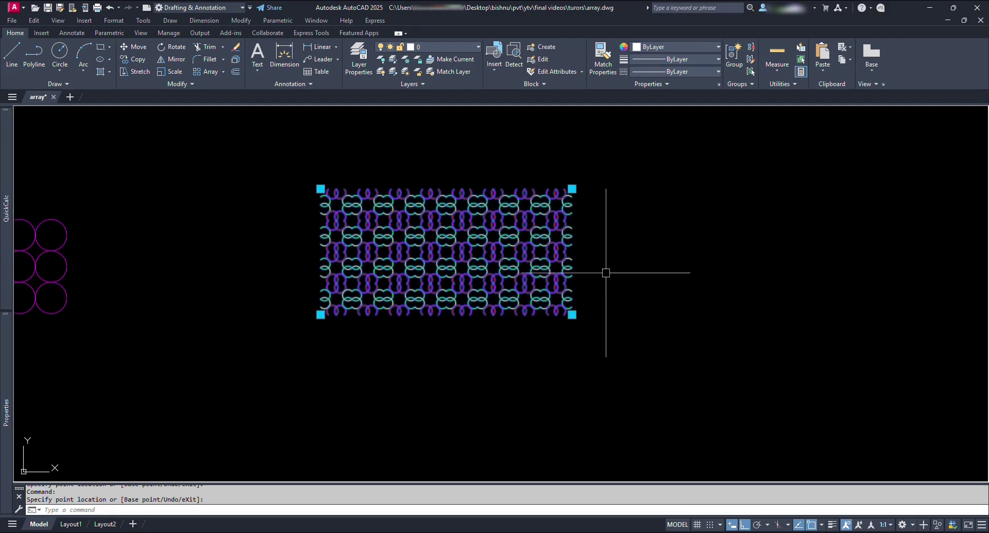
{"action": "left_click", "coordinate": [580, 186]}
{"action": "left_click", "coordinate": [567, 187]}
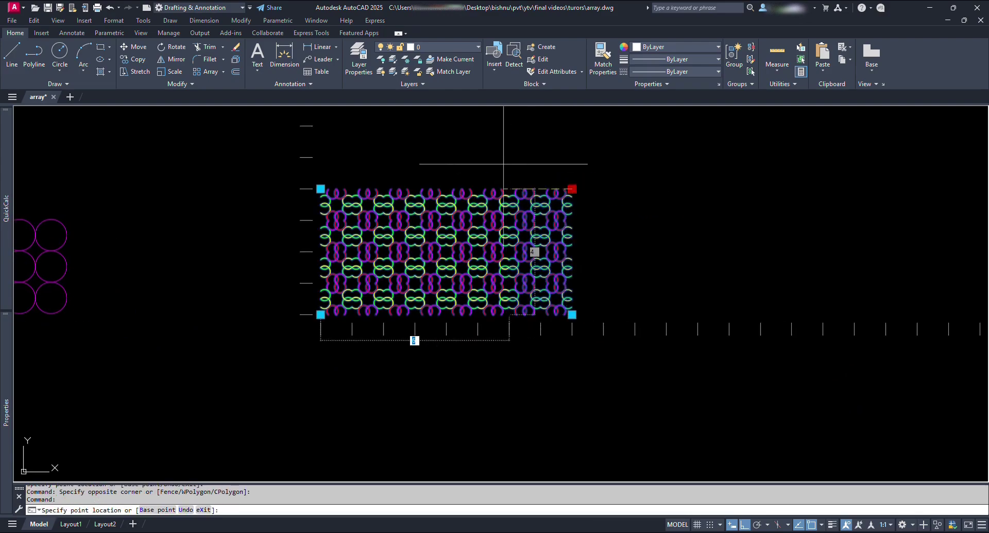
{"action": "left_click", "coordinate": [510, 188]}
{"action": "middle_click_drag", "start_coordinate": [289, 222], "coordinate": [595, 268]}
{"action": "key", "text": "Escape"}
Step: Stretch the circle array's grips to 6 rows and 11 columns
{"action": "left_click", "coordinate": [341, 313]}
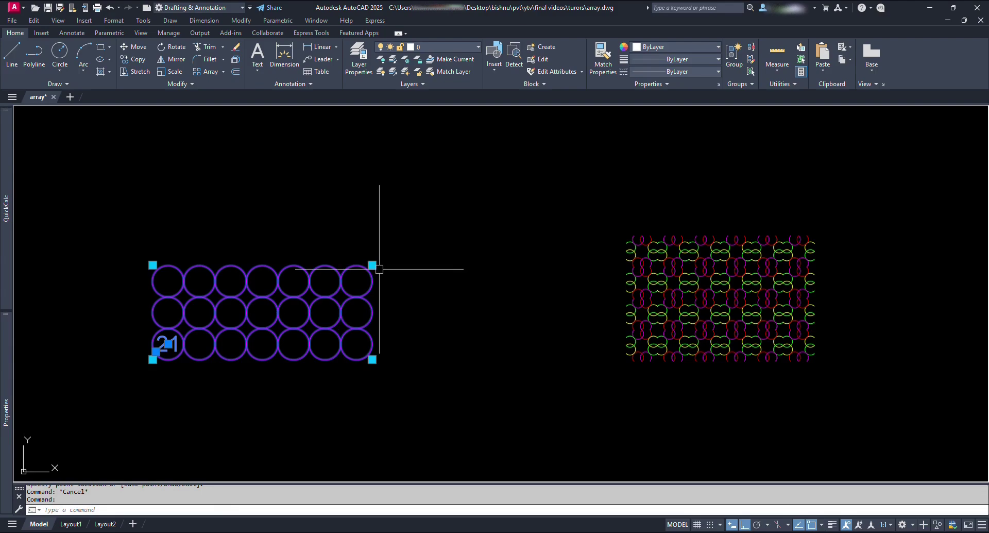
{"action": "left_click", "coordinate": [371, 265]}
{"action": "left_click", "coordinate": [365, 180]}
{"action": "left_click", "coordinate": [372, 171]}
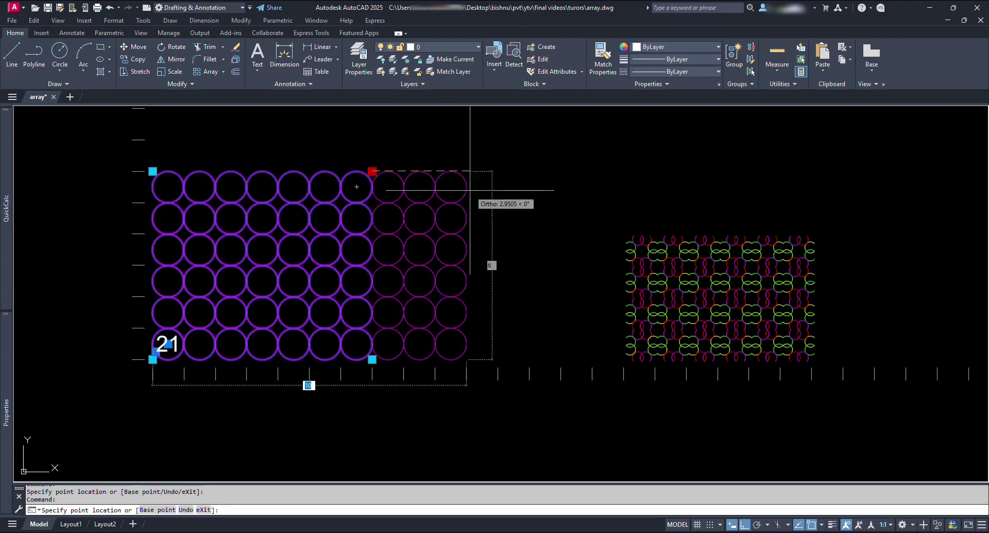
{"action": "left_click", "coordinate": [481, 180]}
{"action": "key", "text": "Escape"}
Step: Regenerate with RE so the circle array's count label reads 66
{"action": "middle_click_drag", "start_coordinate": [158, 326], "coordinate": [208, 357]}
{"action": "type", "text": "RE"}
{"action": "key", "text": "Return"}
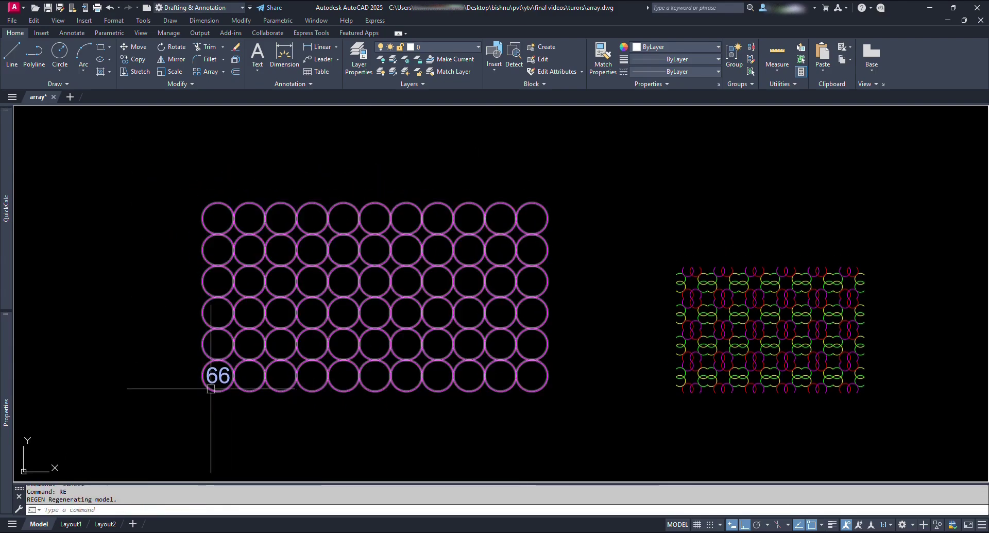
{"action": "scroll", "coordinate": [543, 366], "scroll_direction": "down", "scroll_amount": 5}
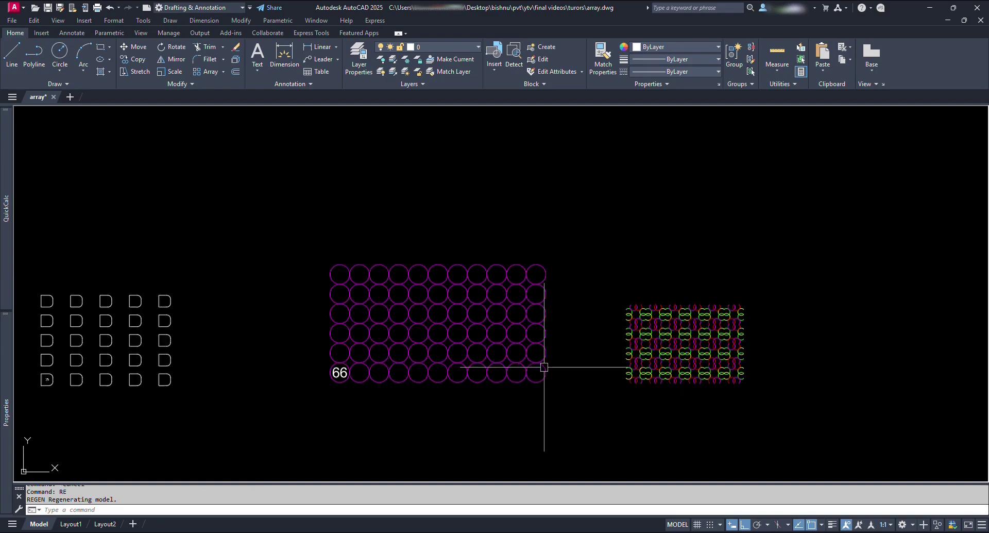